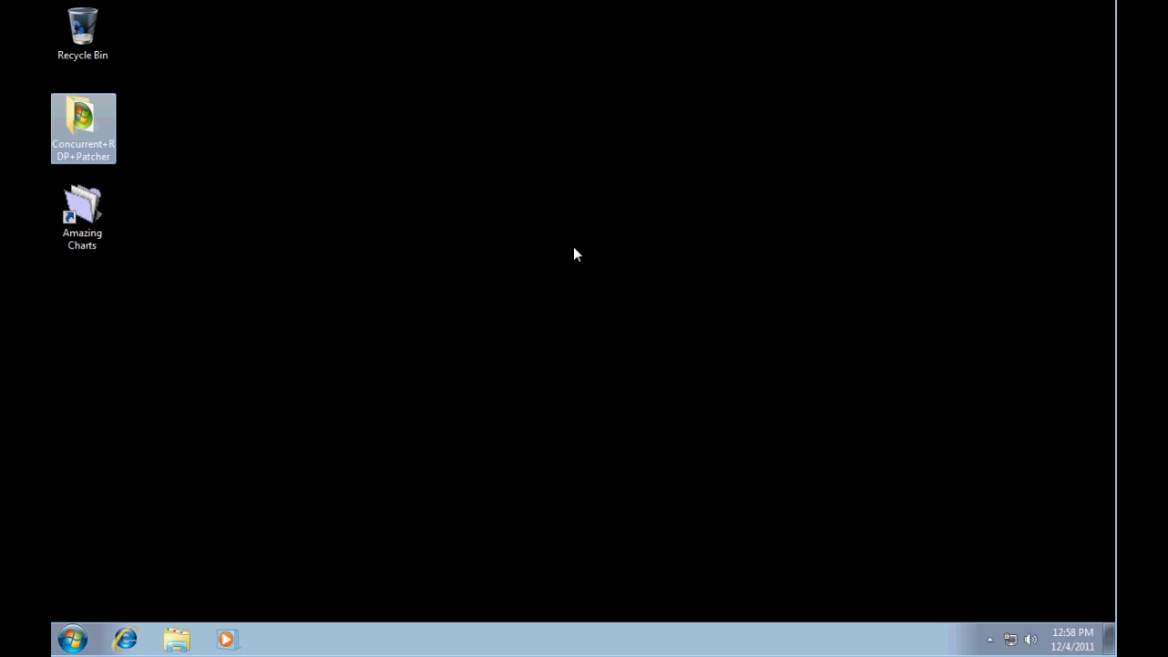
- Clear the desktop selection and select the Concurrent+RDP+Patcher folder
{"action": "left_click", "coordinate": [497, 234]}
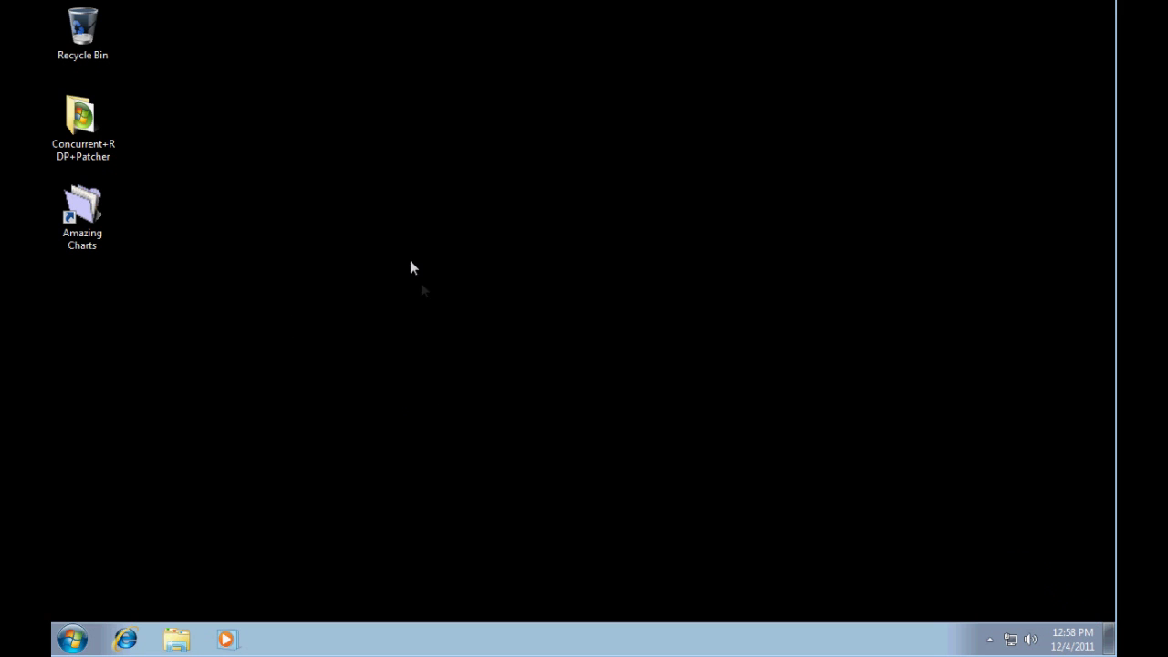
{"action": "left_click", "coordinate": [87, 125]}
- Open the folder and run Concurrent RDP Patcher as administrator, approving the UAC prompt
{"action": "double_click", "coordinate": [87, 128]}
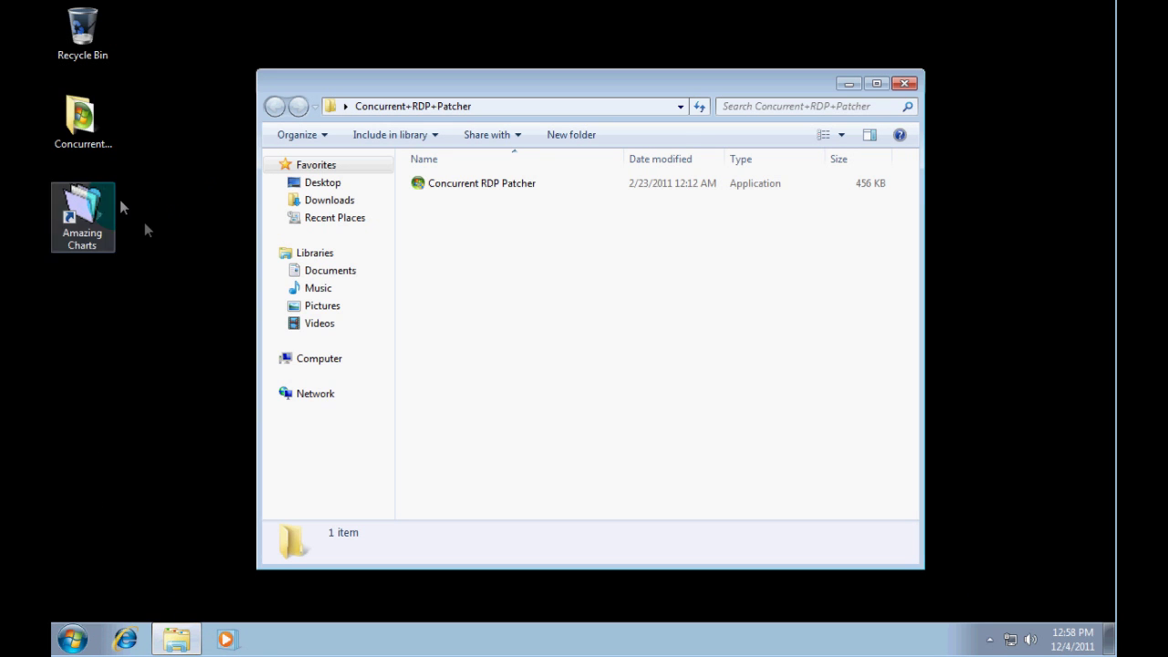
{"action": "right_click", "coordinate": [545, 191]}
{"action": "left_click", "coordinate": [527, 183]}
{"action": "right_click", "coordinate": [527, 186]}
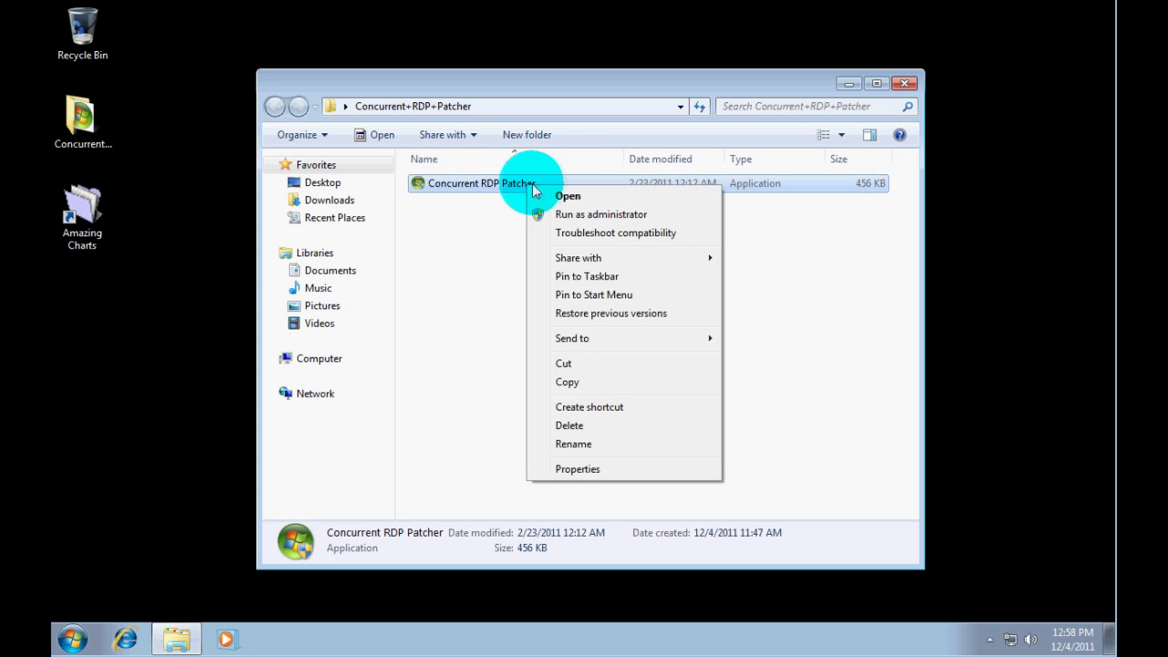
{"action": "left_click", "coordinate": [662, 216]}
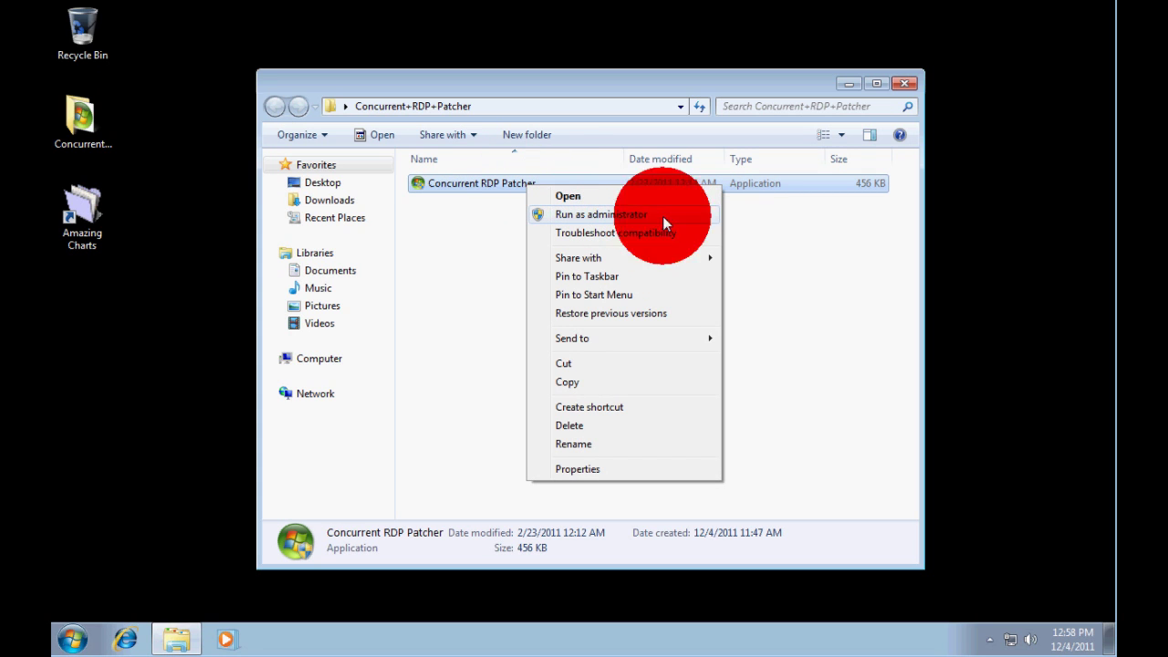
{"action": "left_click", "coordinate": [679, 366]}
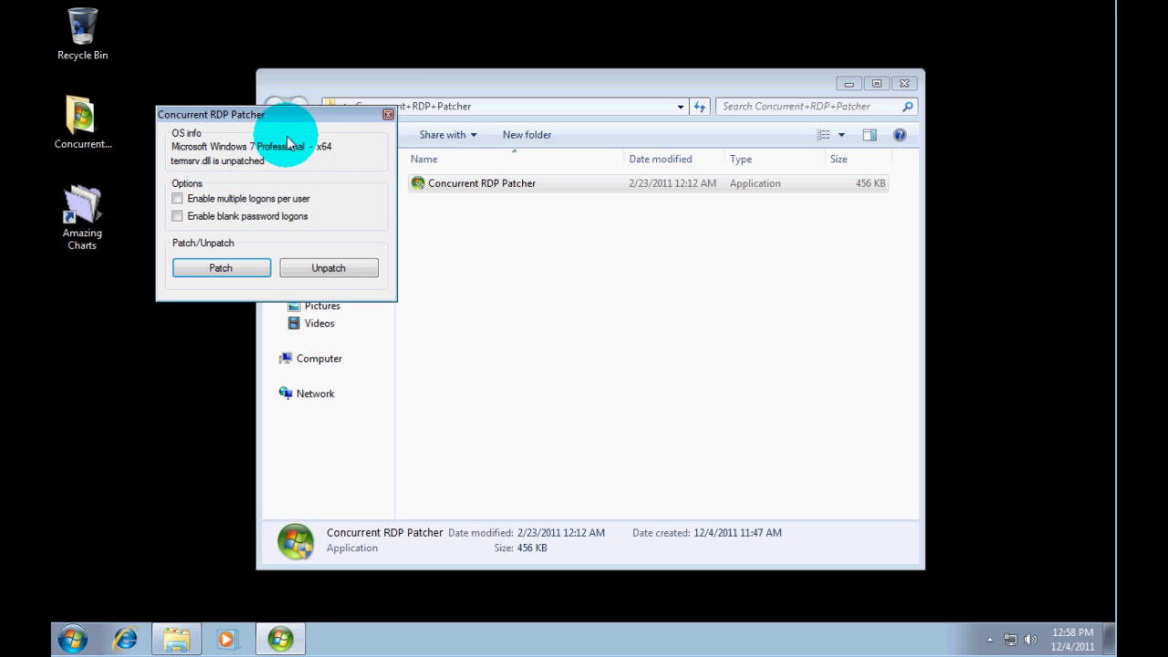
- Patch termsrv.dll for concurrent sessions, then close the patcher and its folder window
{"action": "left_click", "coordinate": [225, 273]}
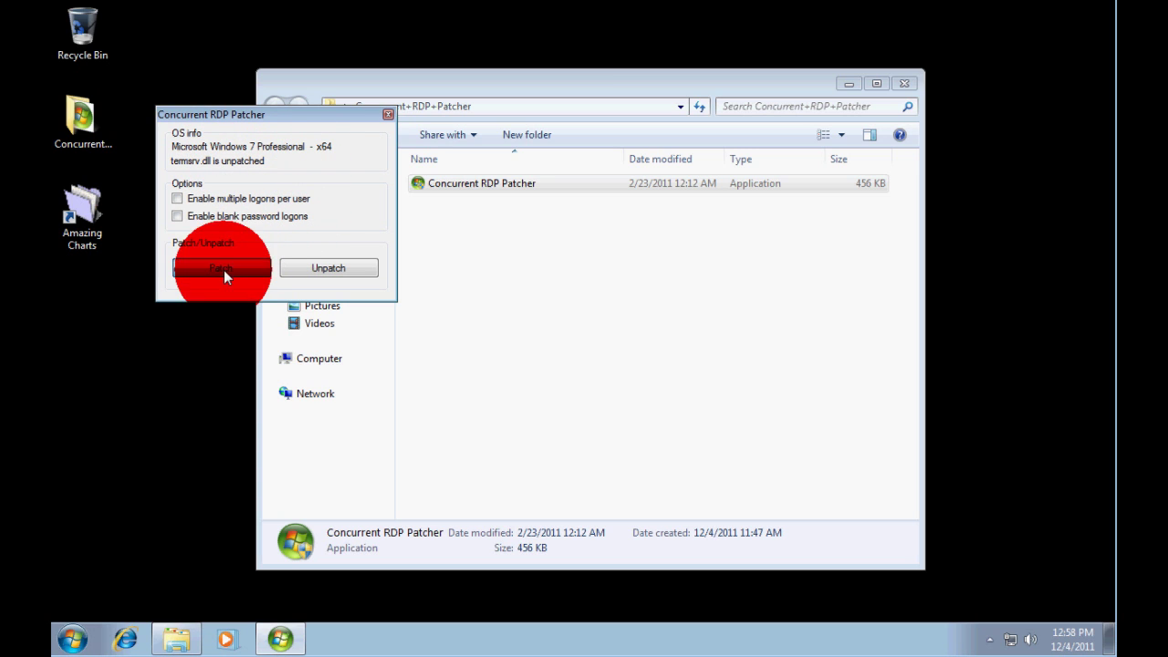
{"action": "left_click", "coordinate": [388, 114]}
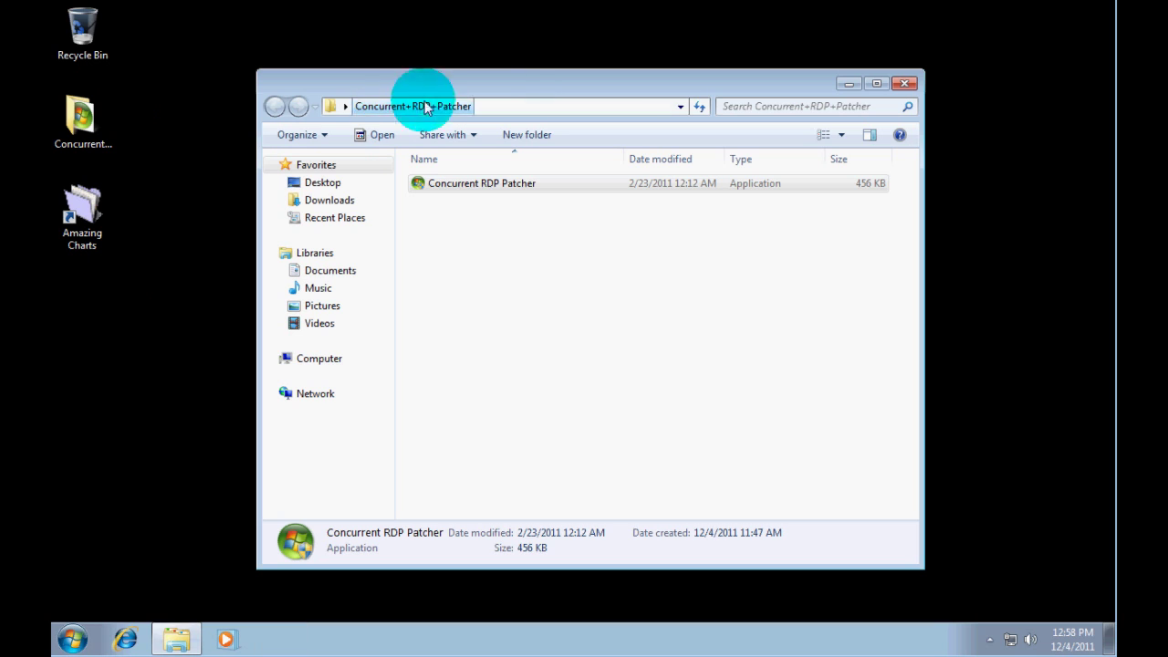
{"action": "left_click", "coordinate": [903, 83]}
{"action": "left_click", "coordinate": [102, 211]}
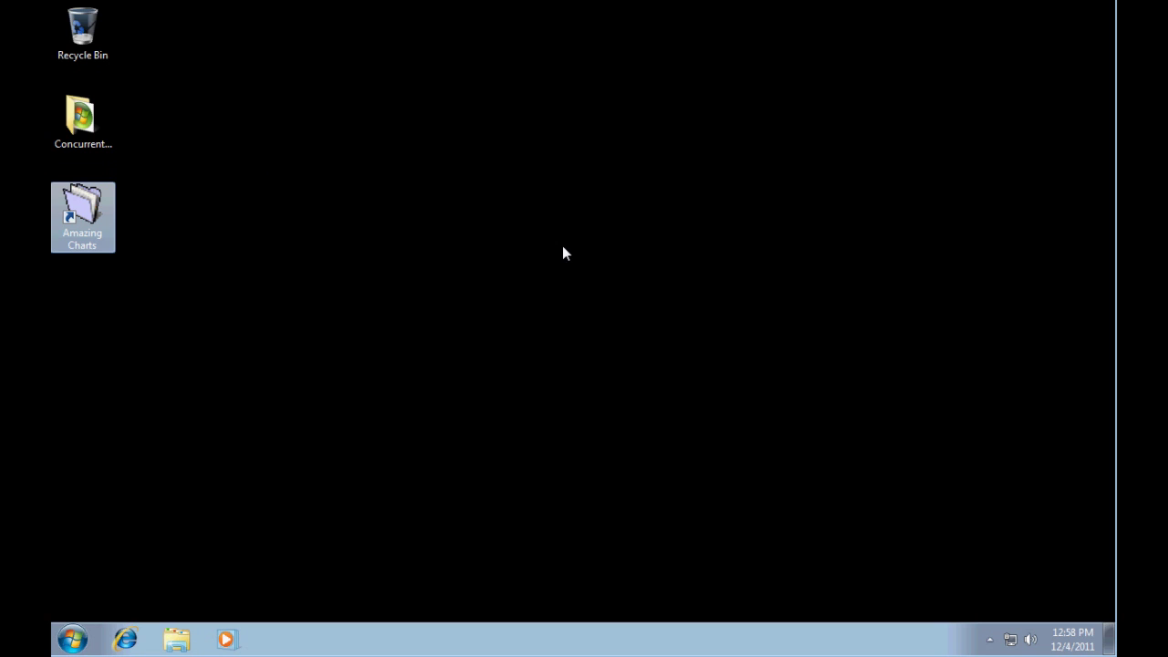
- Launch Amazing Charts and log in with the existing username and the account password
{"action": "double_click", "coordinate": [116, 226]}
{"action": "left_click", "coordinate": [461, 430]}
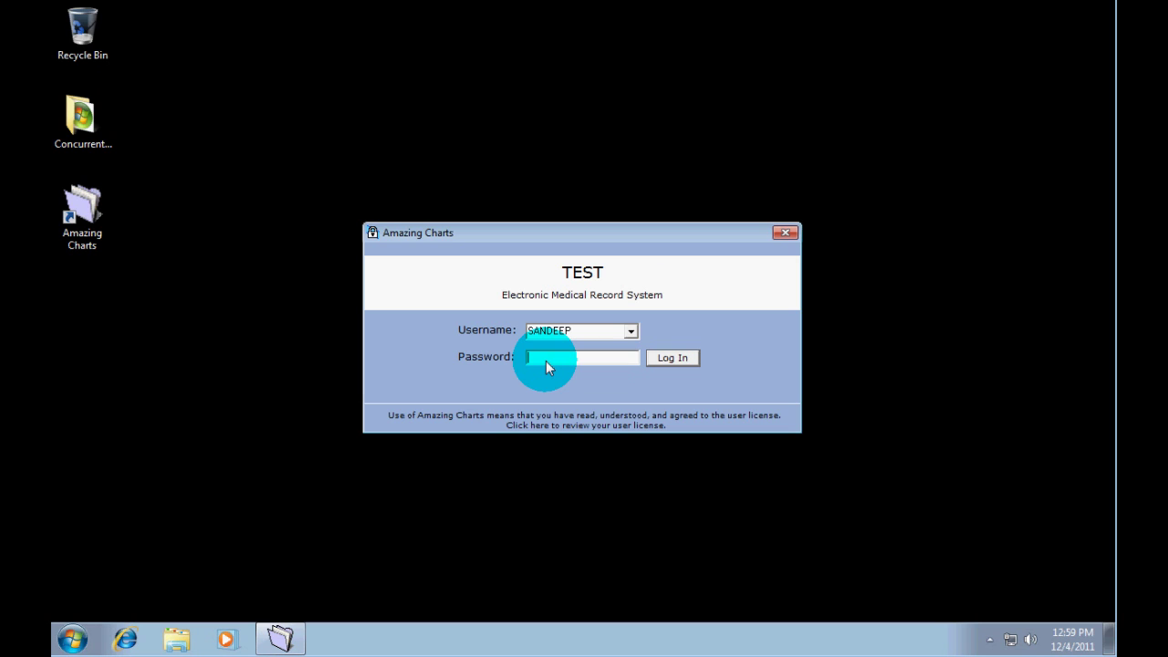
{"action": "left_click", "coordinate": [630, 331]}
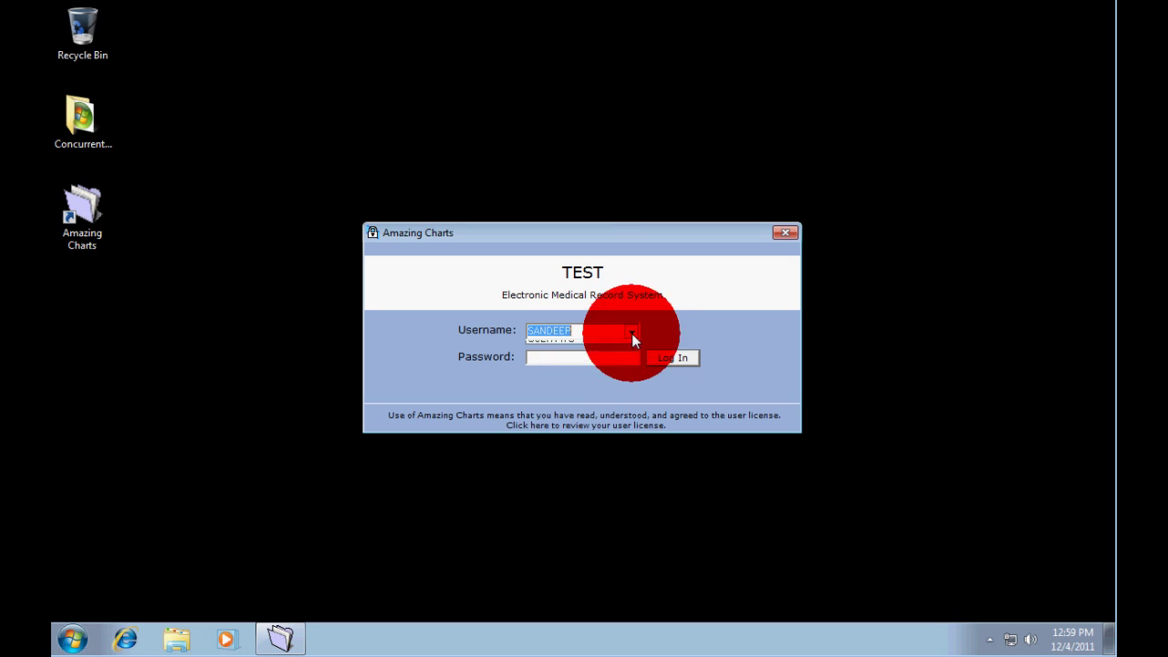
{"action": "left_click", "coordinate": [631, 332]}
{"action": "left_click", "coordinate": [571, 358]}
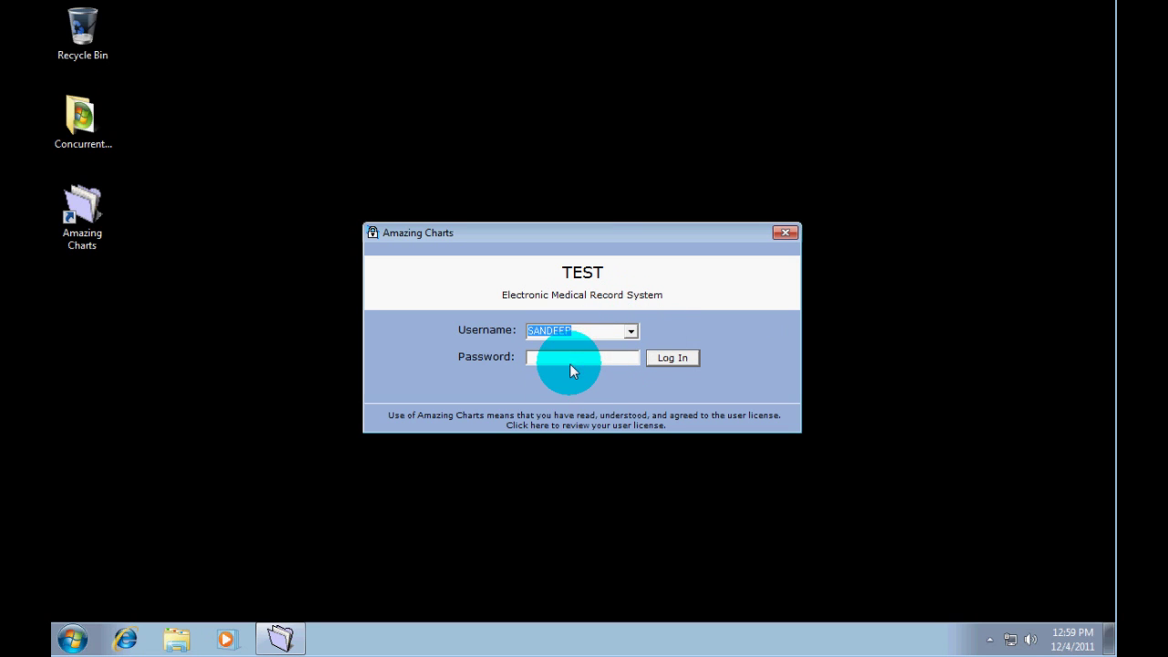
{"action": "type", "text": "****"}
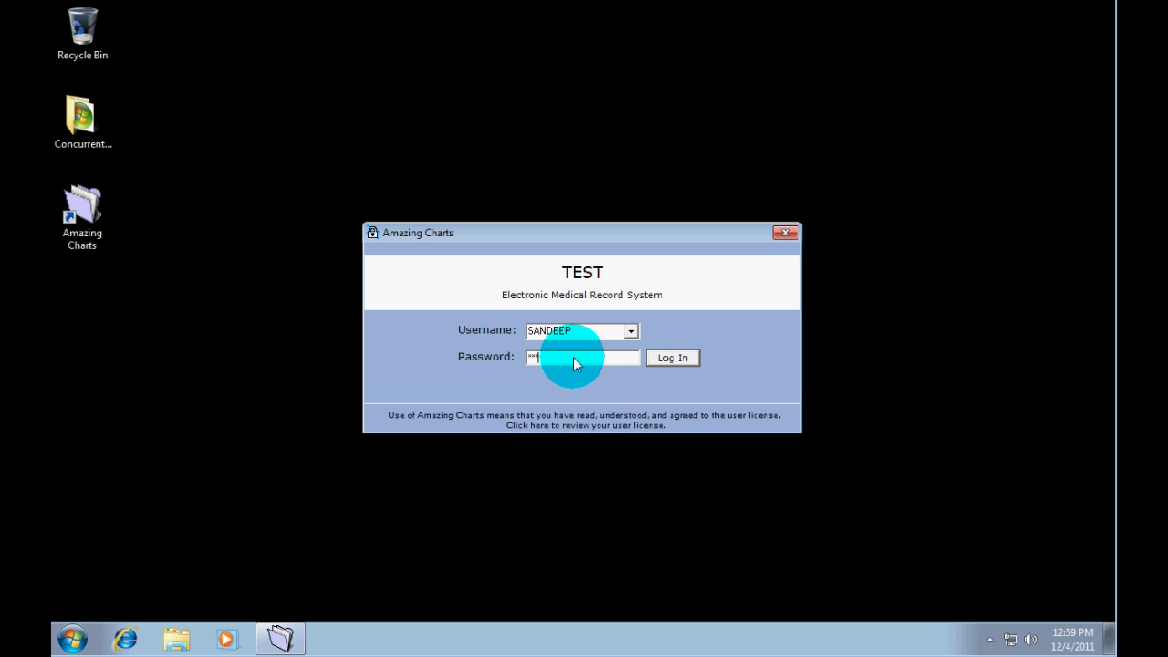
{"action": "key", "text": "Return"}
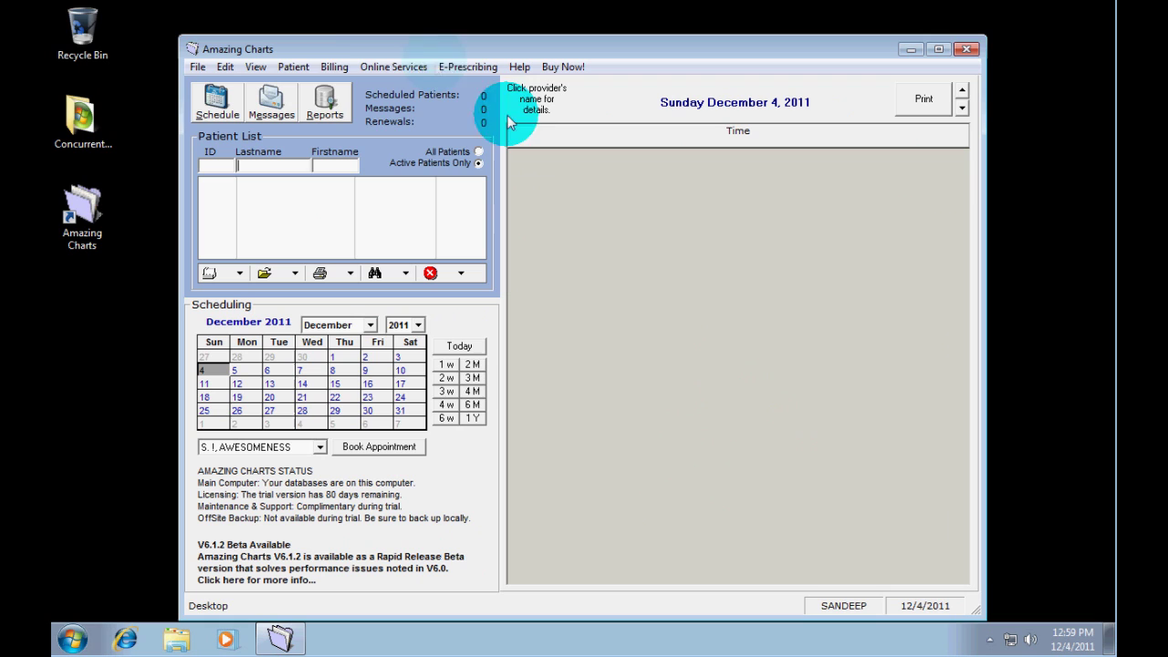
- Browse the Billing and Online Services menus, then open the Documents library from Start
{"action": "left_click", "coordinate": [334, 67]}
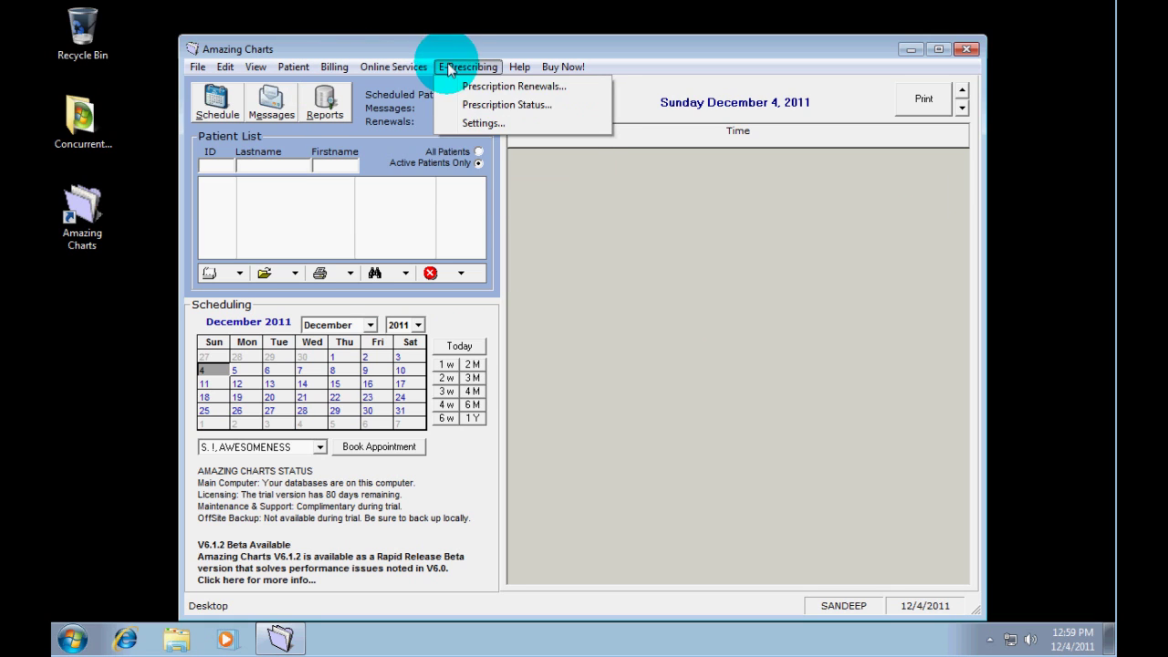
{"action": "left_click", "coordinate": [567, 160]}
{"action": "left_click", "coordinate": [393, 66]}
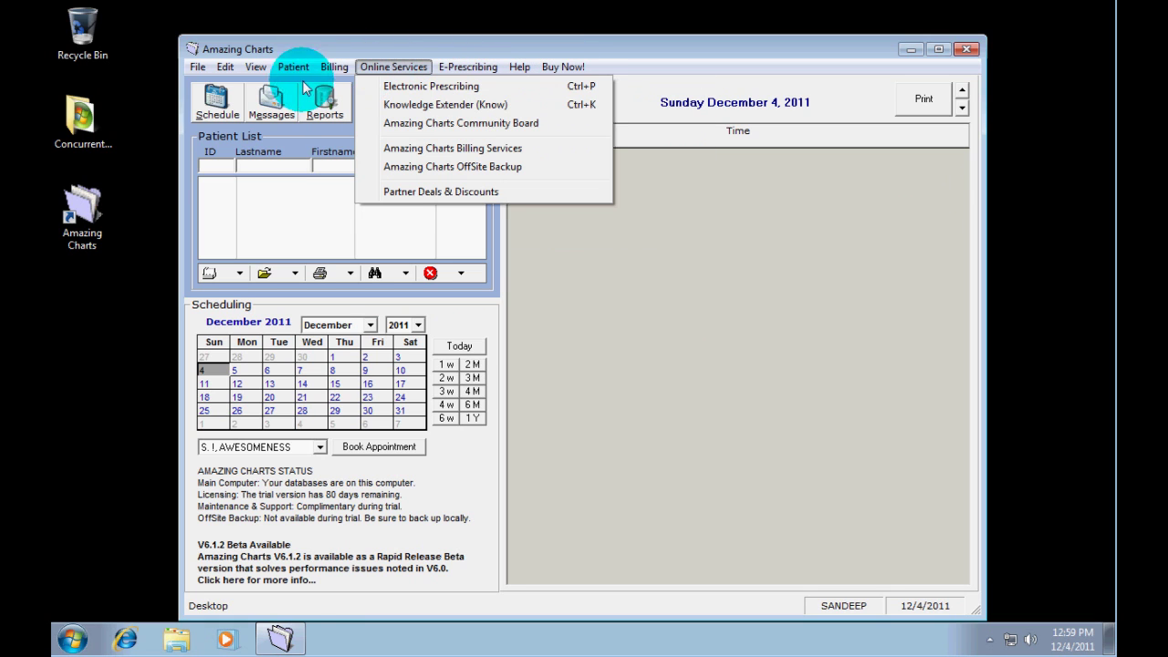
{"action": "left_click", "coordinate": [739, 266]}
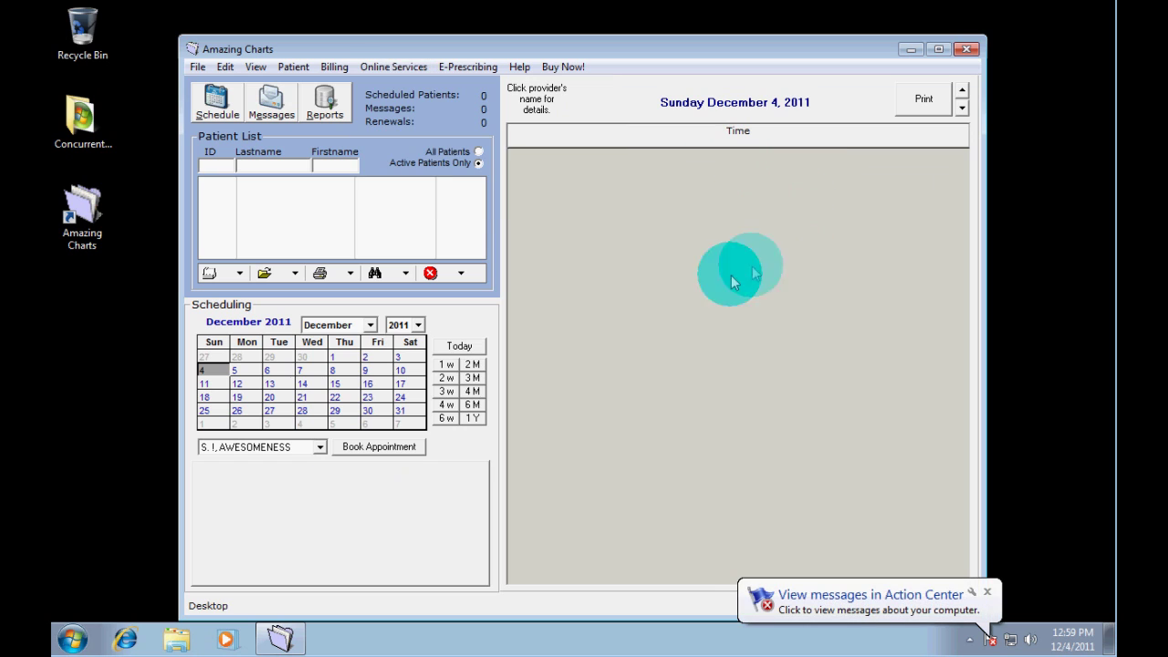
{"action": "left_click", "coordinate": [58, 644]}
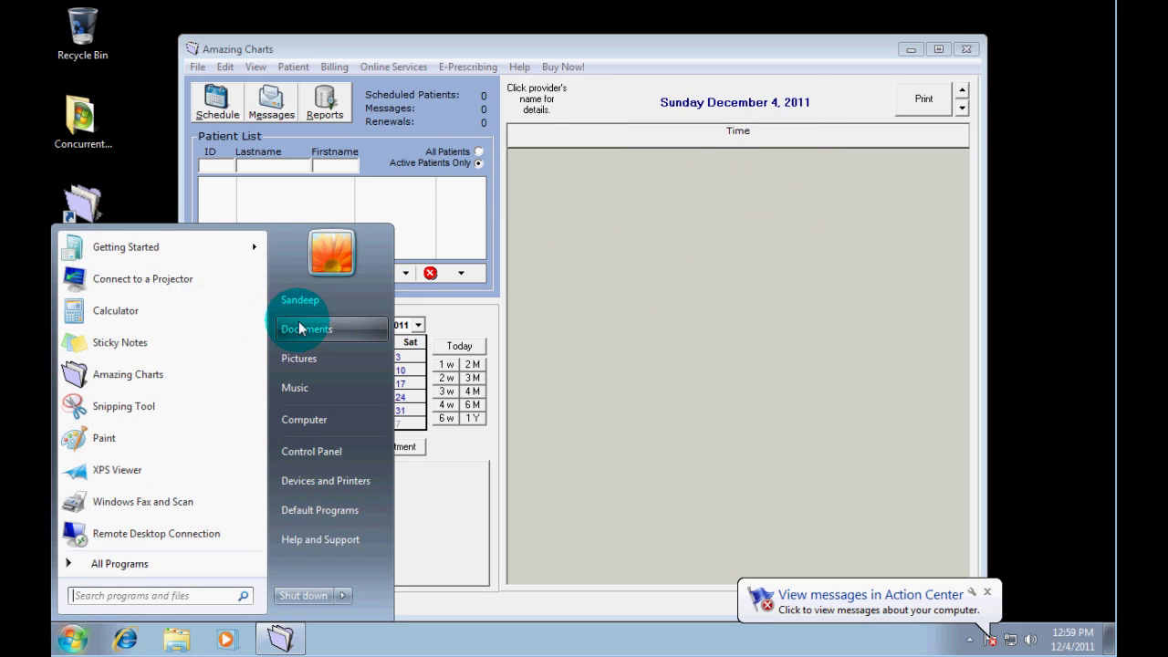
{"action": "left_click", "coordinate": [301, 327]}
- Open Document in WordPad, drag its window lower, and briefly highlight the word CHECK
{"action": "left_click", "coordinate": [466, 237]}
{"action": "double_click", "coordinate": [465, 238]}
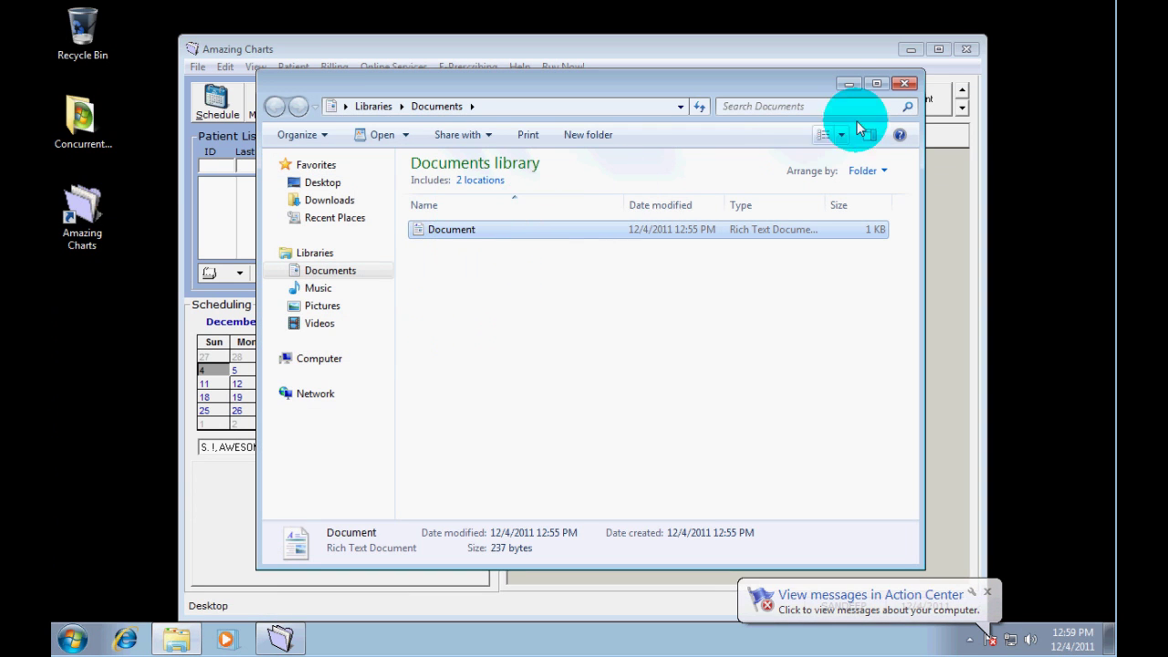
{"action": "left_click", "coordinate": [903, 83]}
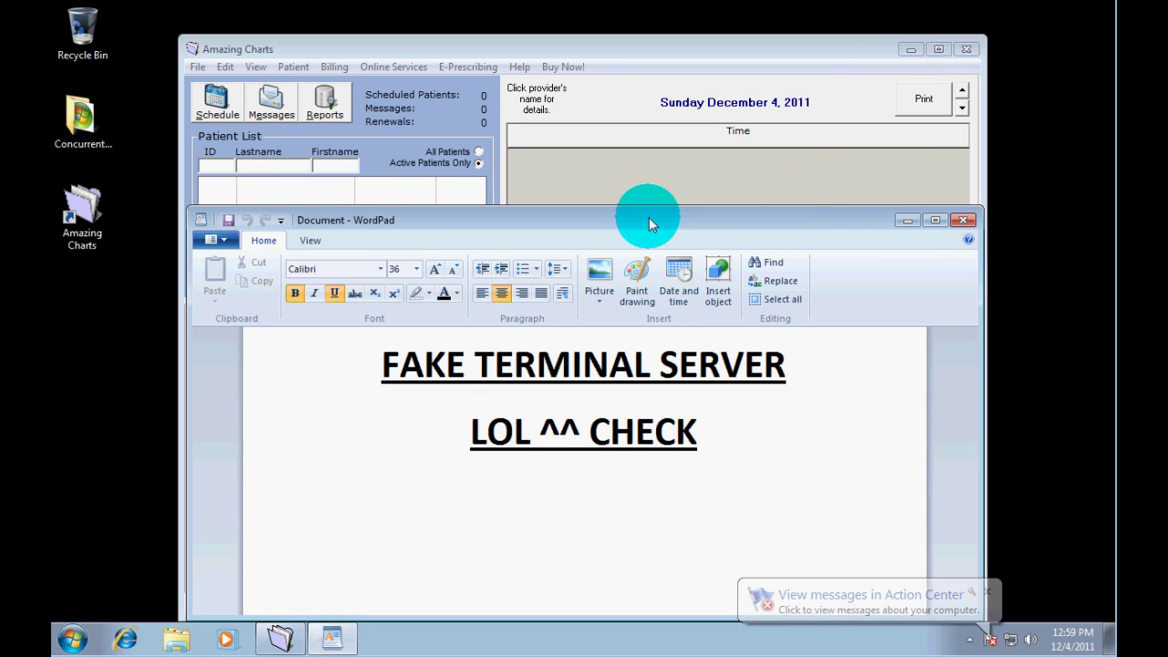
{"action": "left_click_drag", "start_coordinate": [647, 219], "coordinate": [668, 374]}
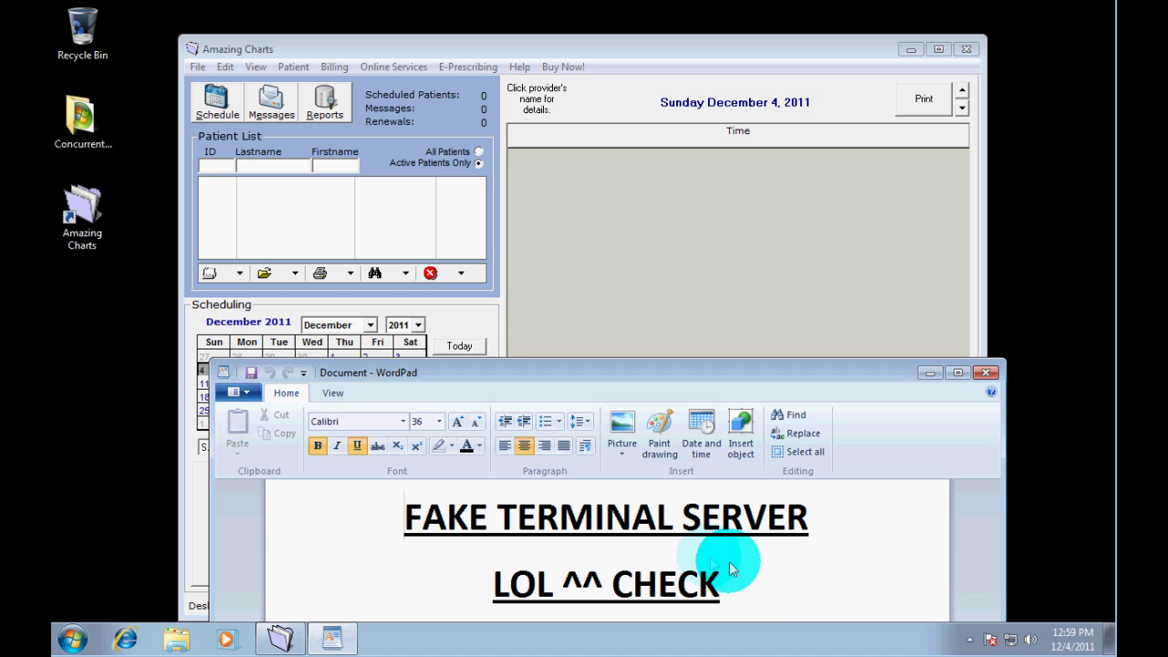
{"action": "left_click_drag", "start_coordinate": [740, 584], "coordinate": [627, 591]}
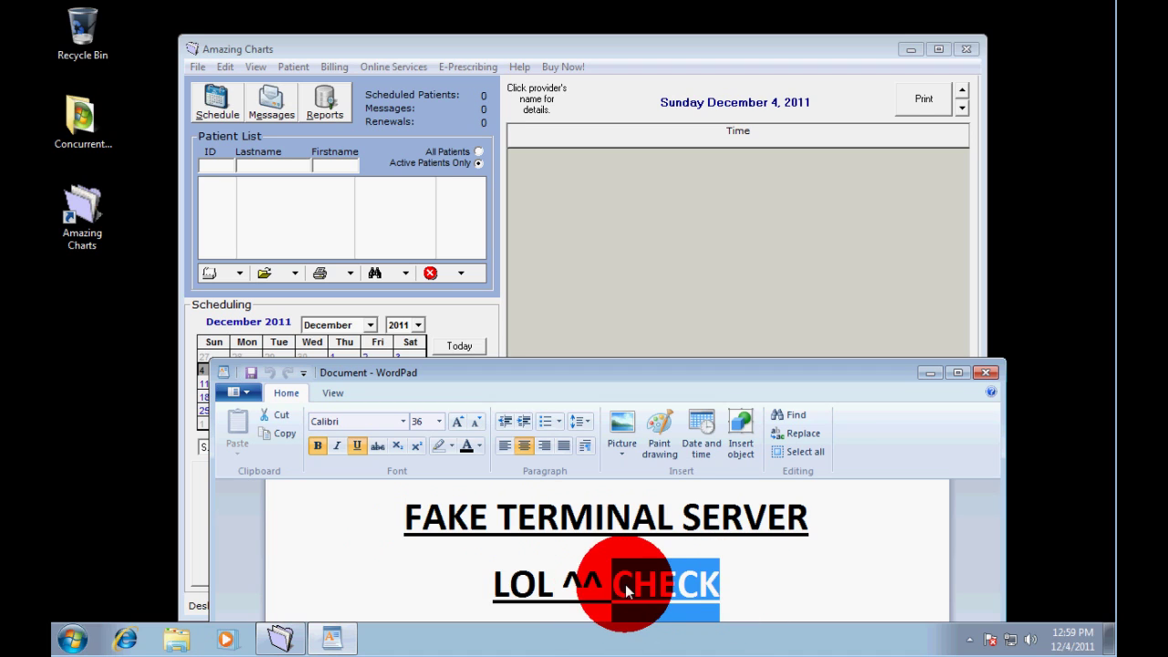
{"action": "left_click", "coordinate": [792, 562]}
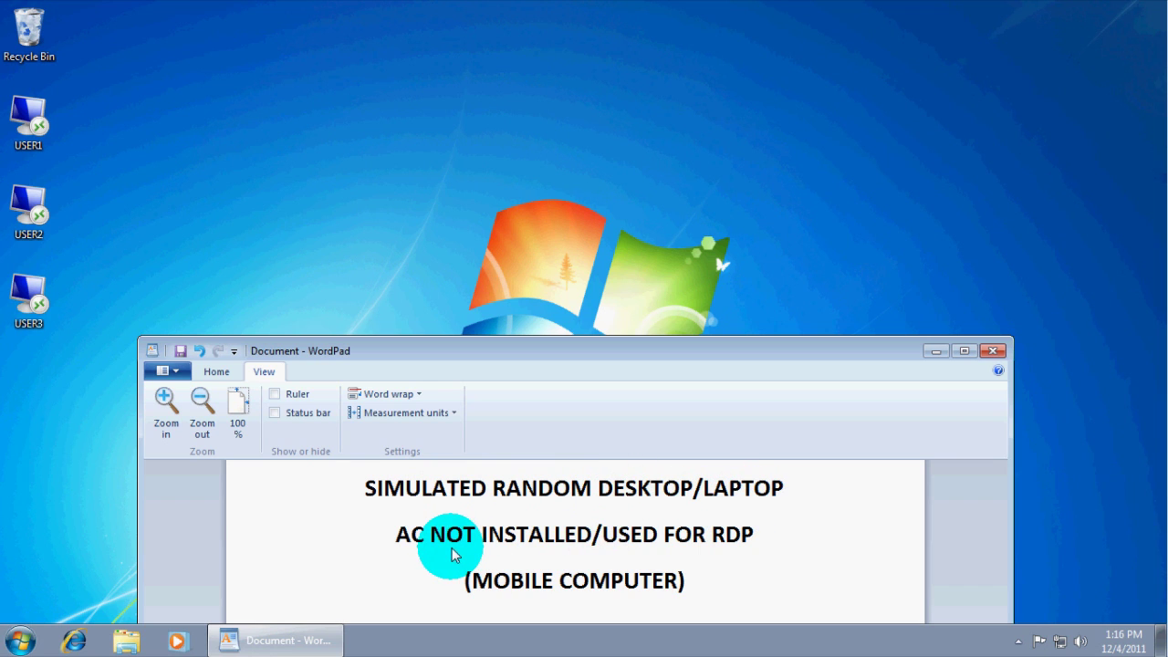
{"action": "left_click_drag", "start_coordinate": [474, 550], "coordinate": [743, 547]}
{"action": "left_click", "coordinate": [769, 544]}
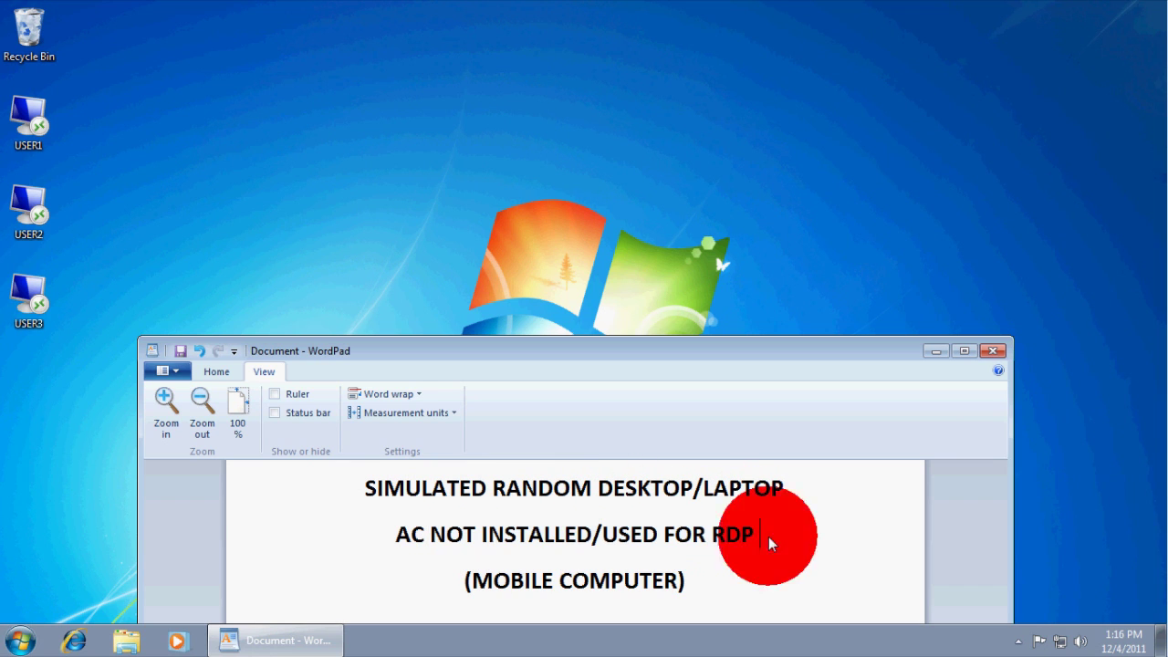
{"action": "left_click_drag", "start_coordinate": [689, 582], "coordinate": [444, 586]}
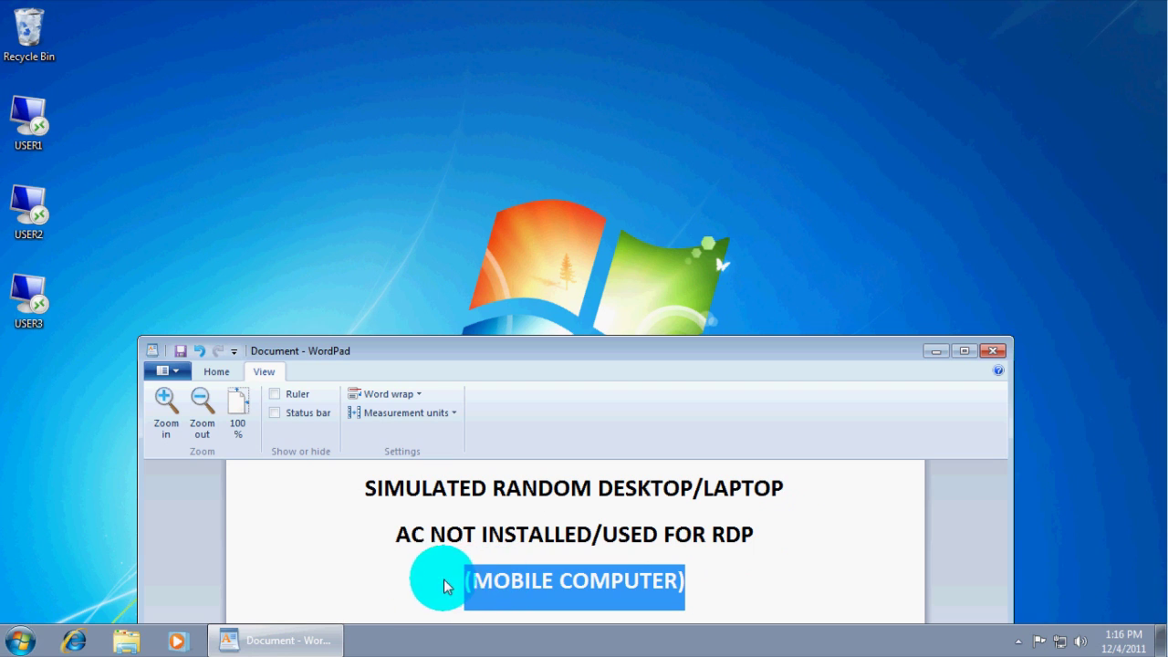
{"action": "left_click", "coordinate": [413, 564]}
{"action": "left_click", "coordinate": [20, 641]}
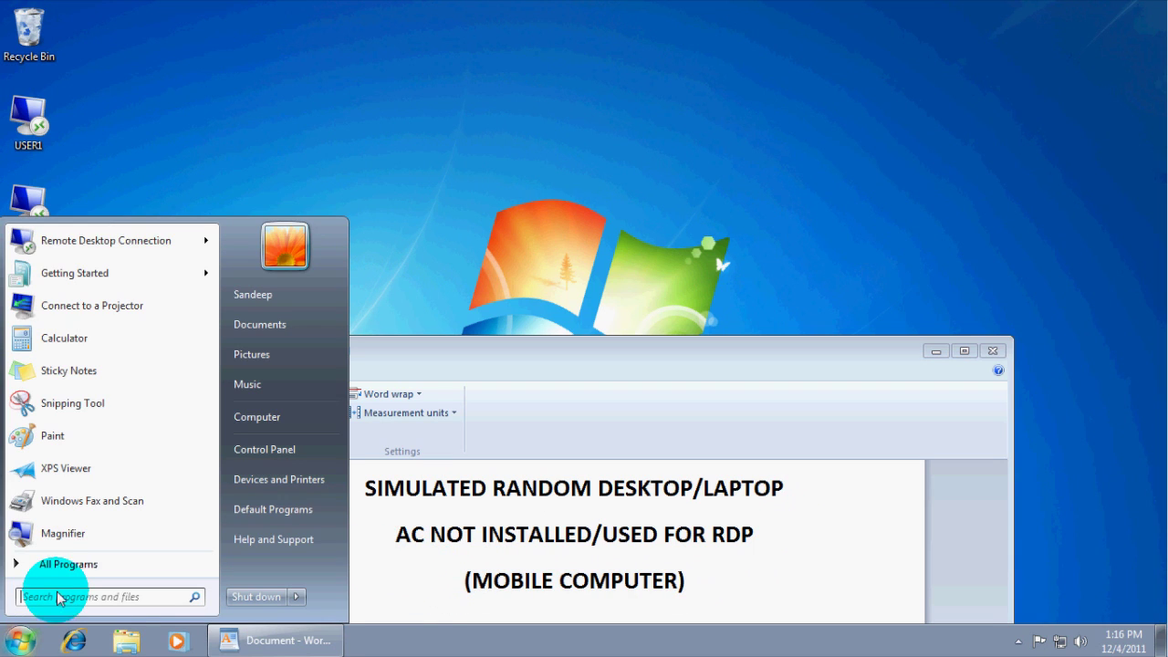
{"action": "type", "text": "Amazin"}
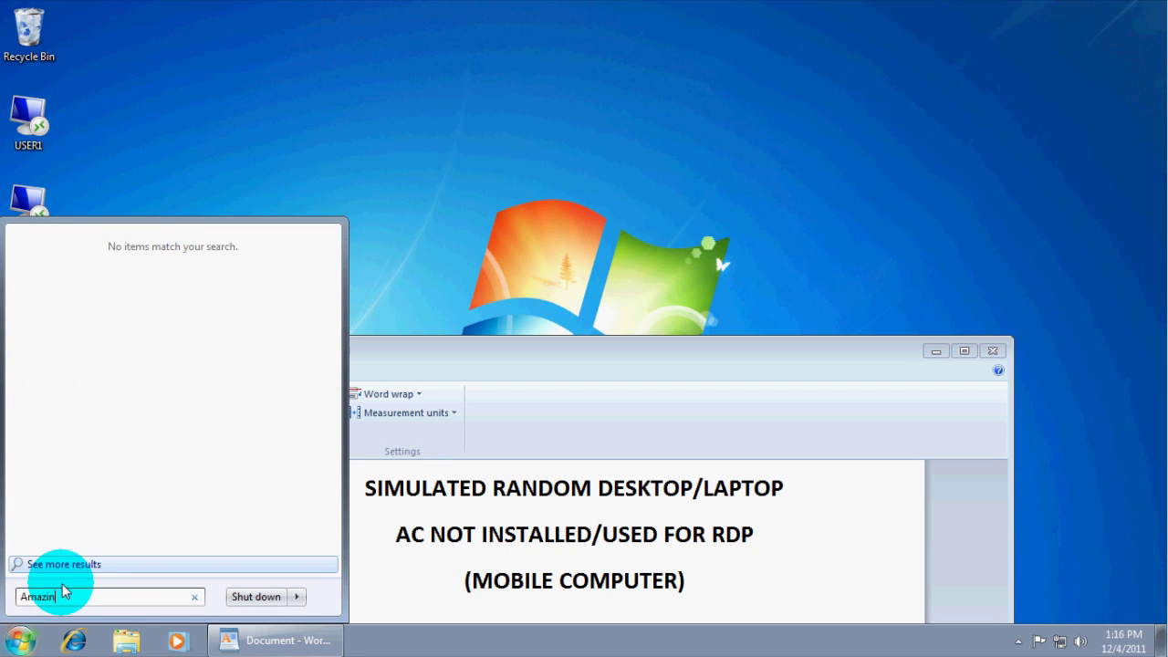
{"action": "left_click", "coordinate": [395, 173]}
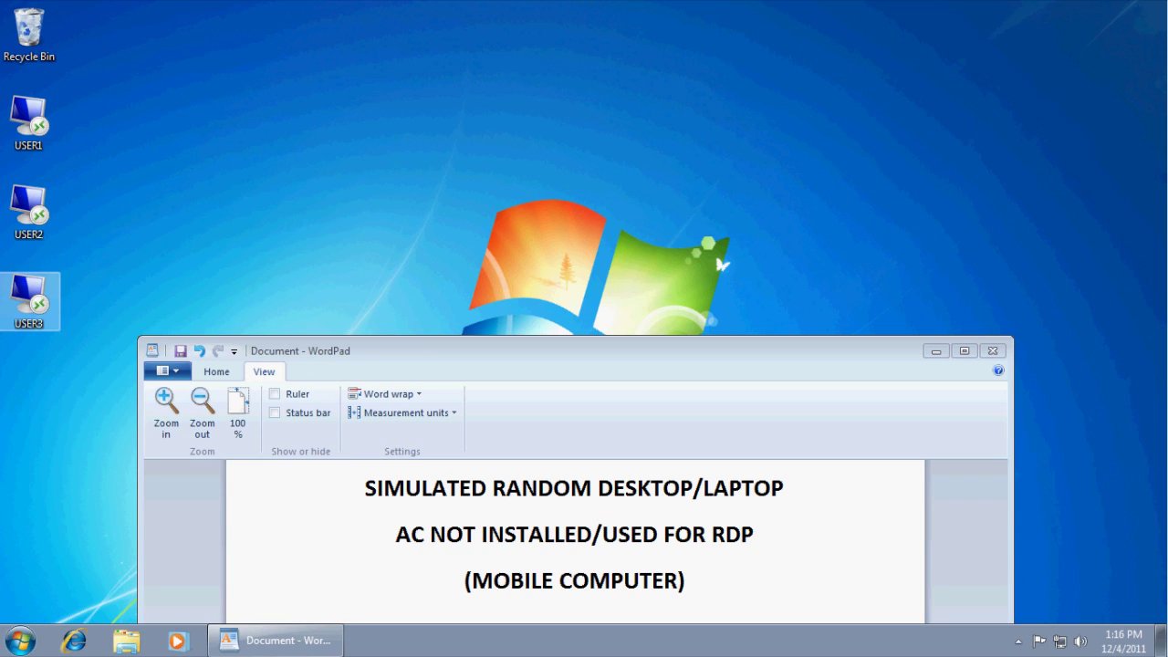
- Start the USER1 connection to 192.168.61.135 and sign in with the first user's password
{"action": "left_click_drag", "start_coordinate": [91, 113], "coordinate": [21, 306]}
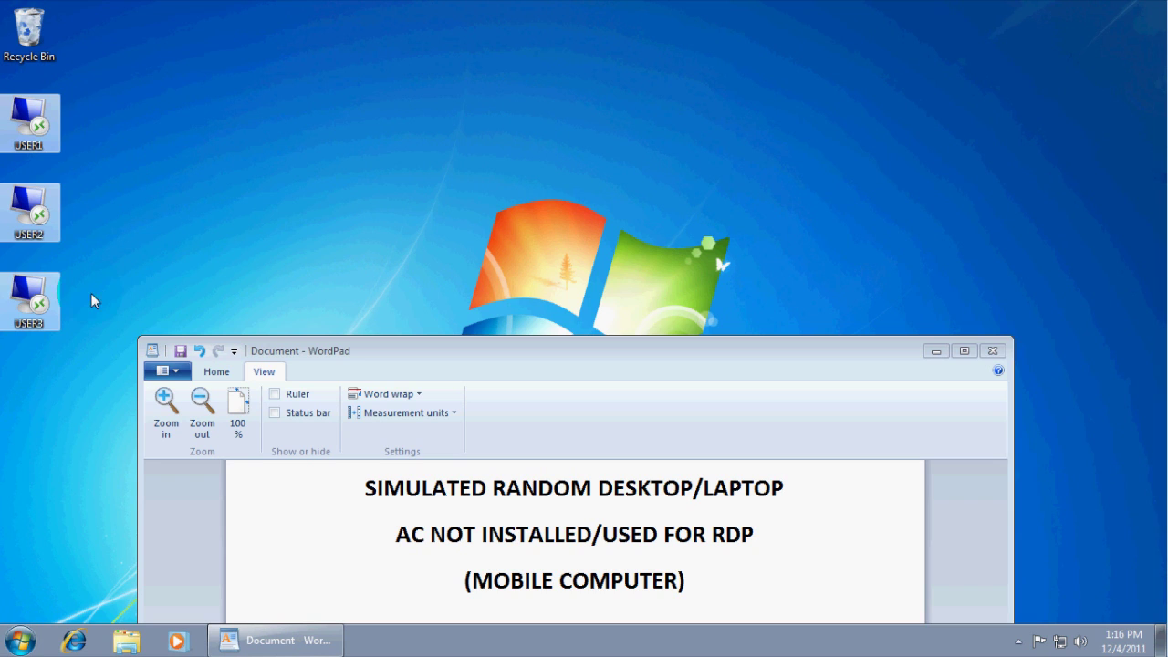
{"action": "left_click", "coordinate": [38, 307]}
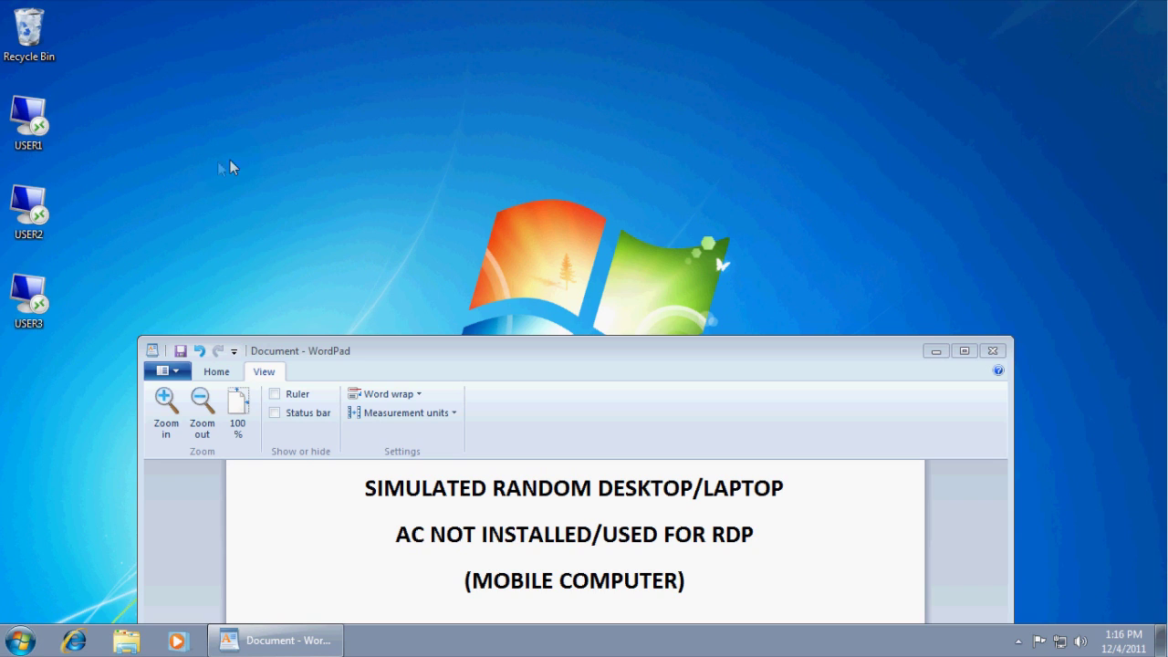
{"action": "left_click", "coordinate": [23, 108]}
{"action": "double_click", "coordinate": [41, 111]}
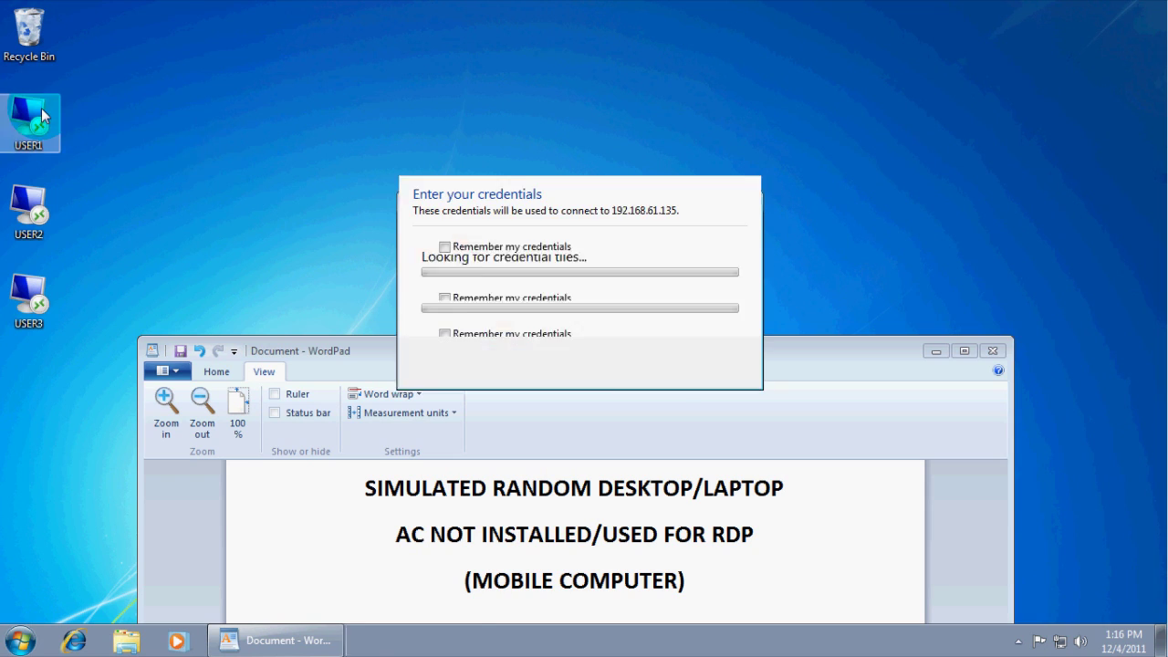
{"action": "left_click", "coordinate": [553, 259]}
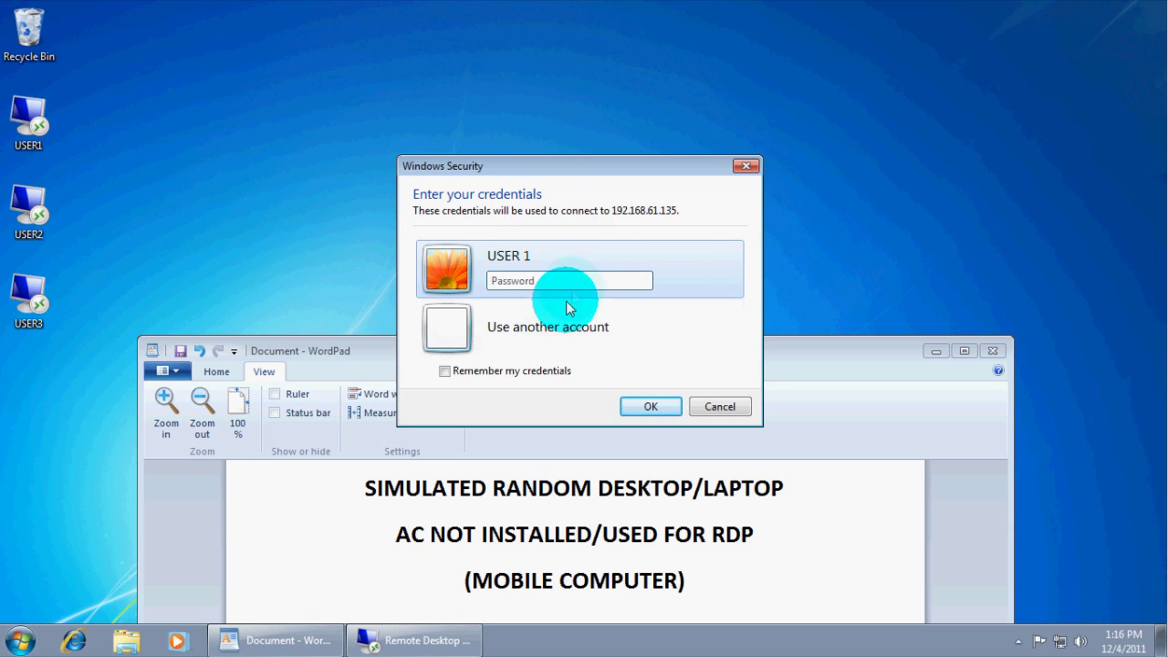
{"action": "left_click", "coordinate": [563, 284]}
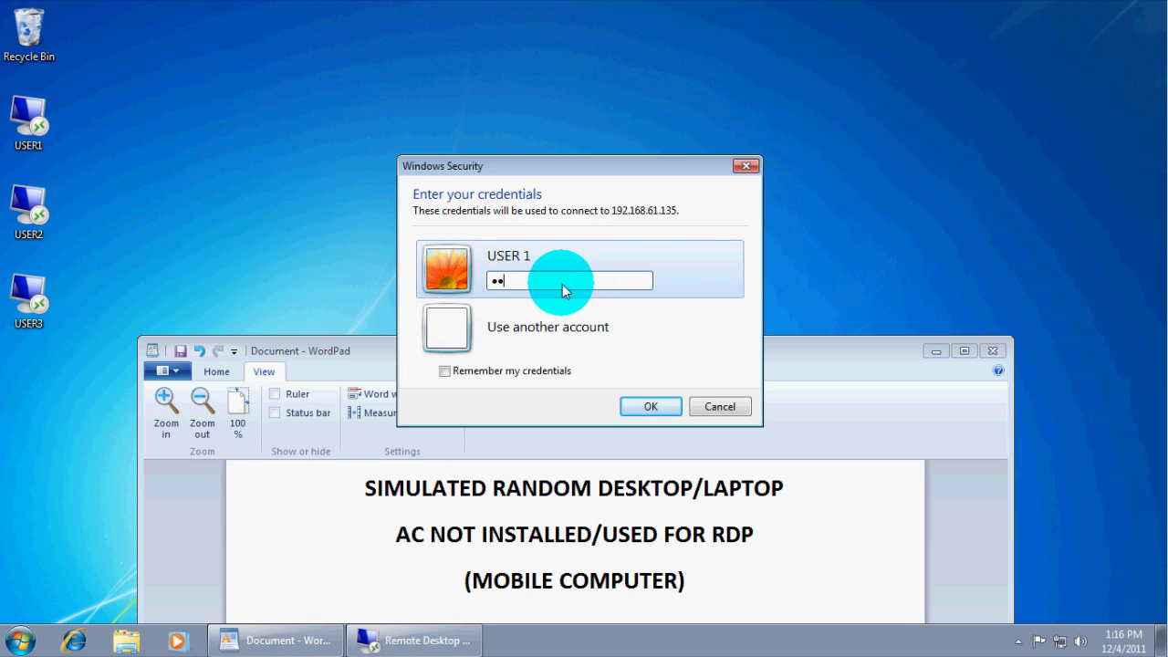
{"action": "key", "text": "Return"}
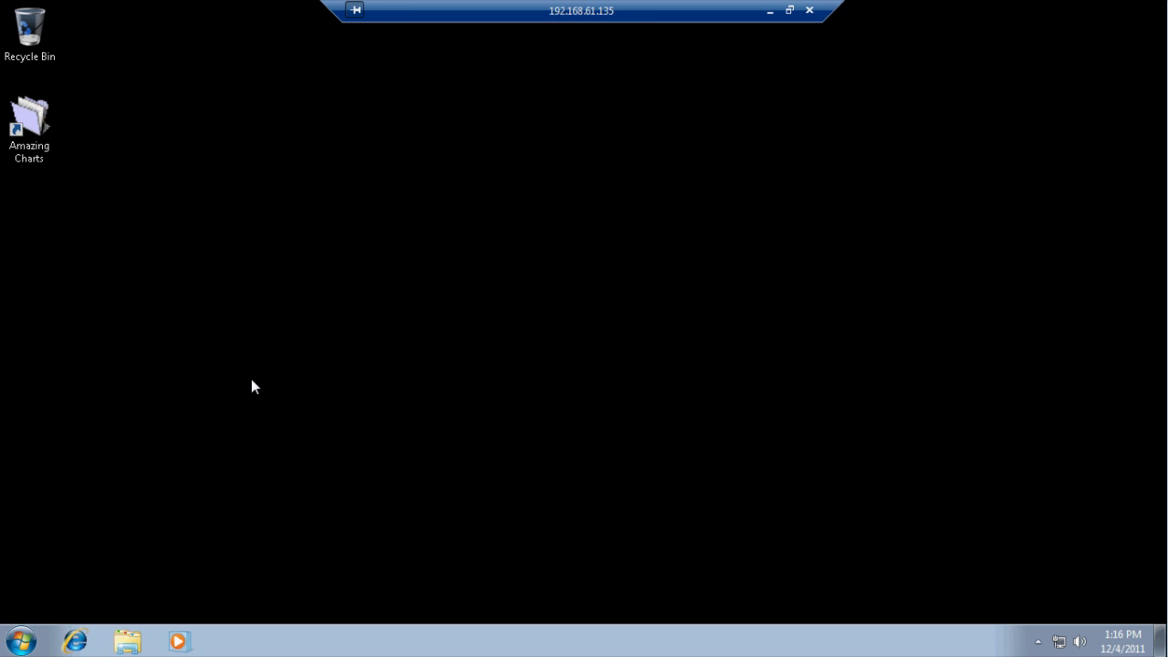
- Open the remote session's Document reading MOBILE CLIENT 1 in WordPad and move it lower
{"action": "left_click", "coordinate": [20, 640]}
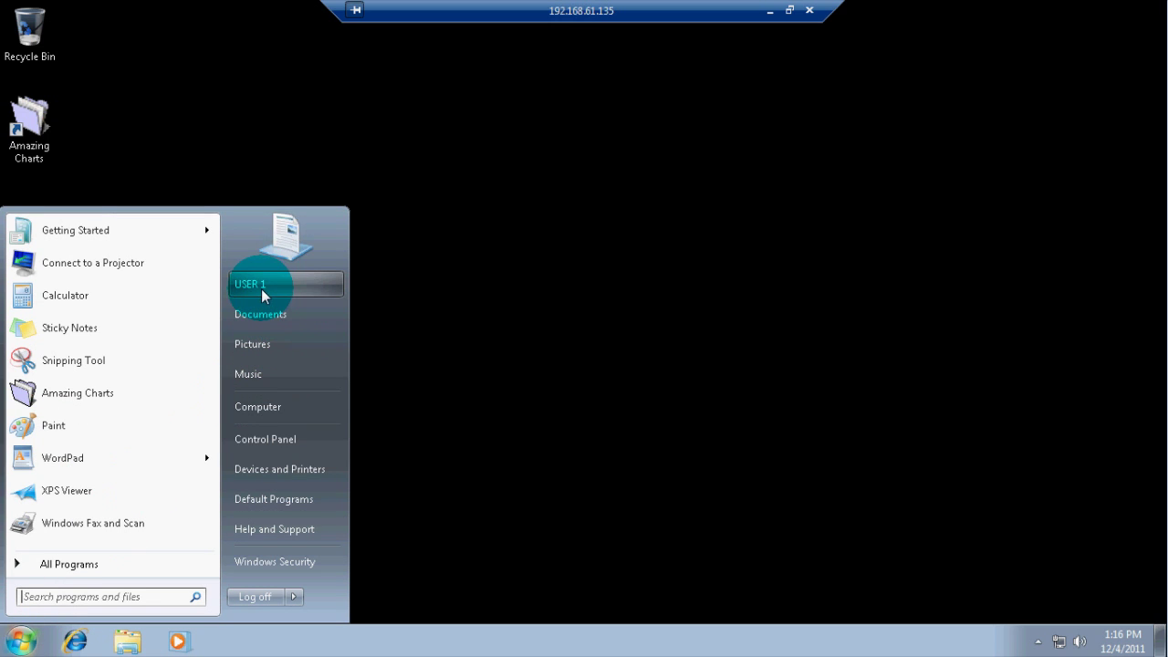
{"action": "left_click", "coordinate": [288, 315]}
{"action": "double_click", "coordinate": [516, 229]}
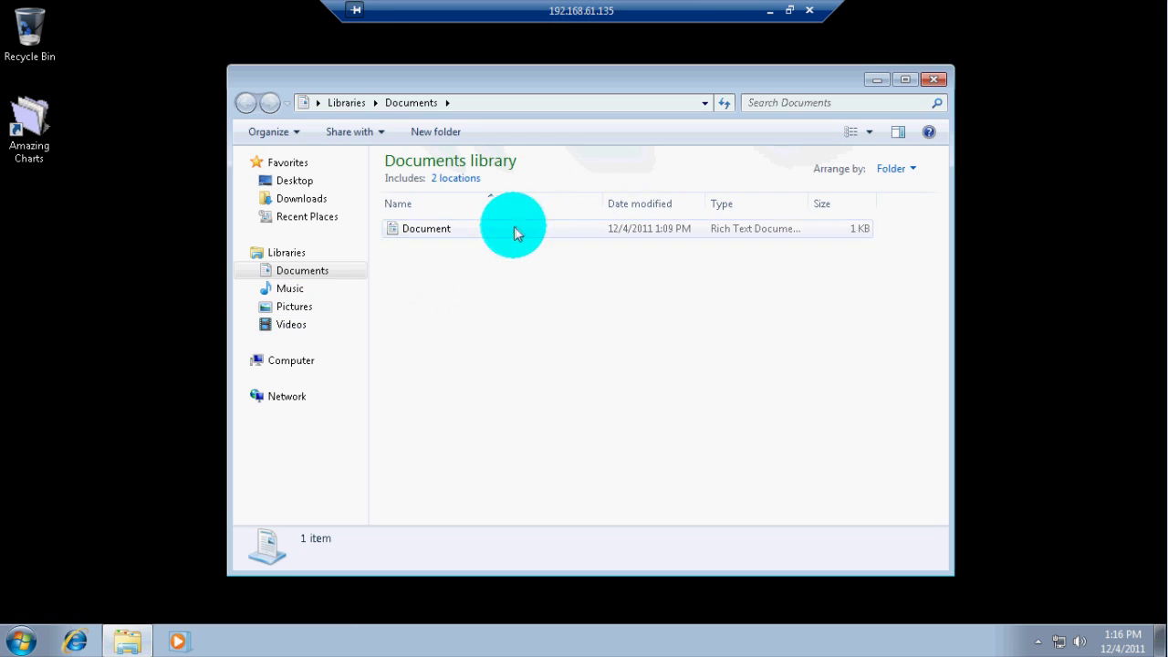
{"action": "left_click", "coordinate": [875, 74]}
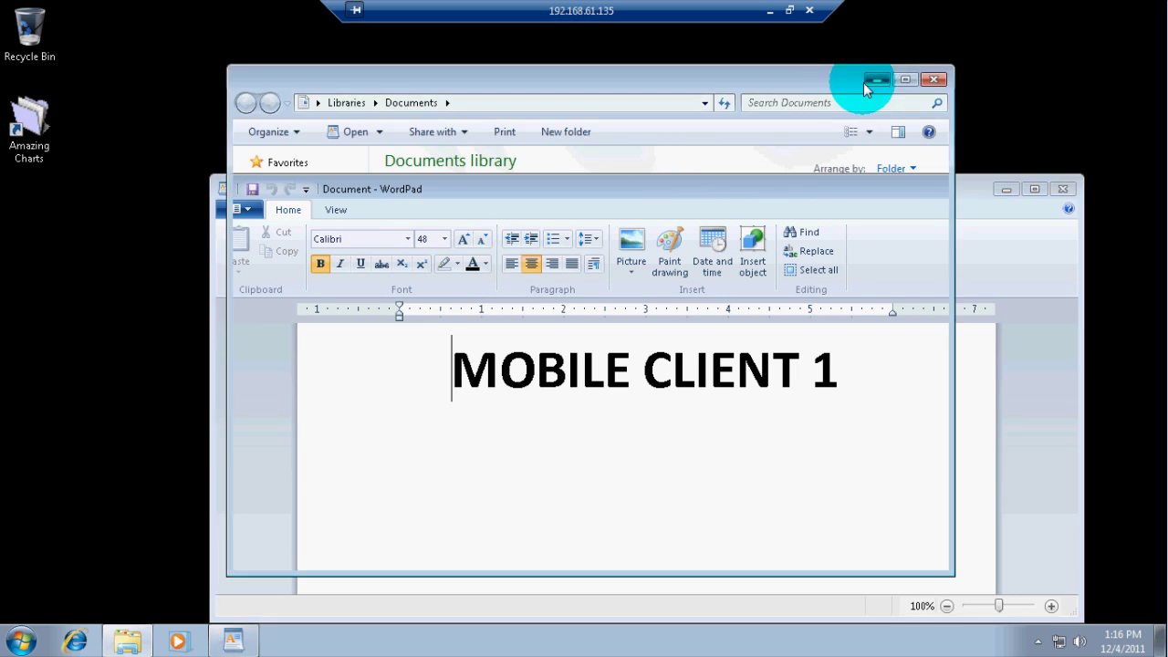
{"action": "left_click_drag", "start_coordinate": [709, 188], "coordinate": [645, 341]}
{"action": "left_click", "coordinate": [647, 241]}
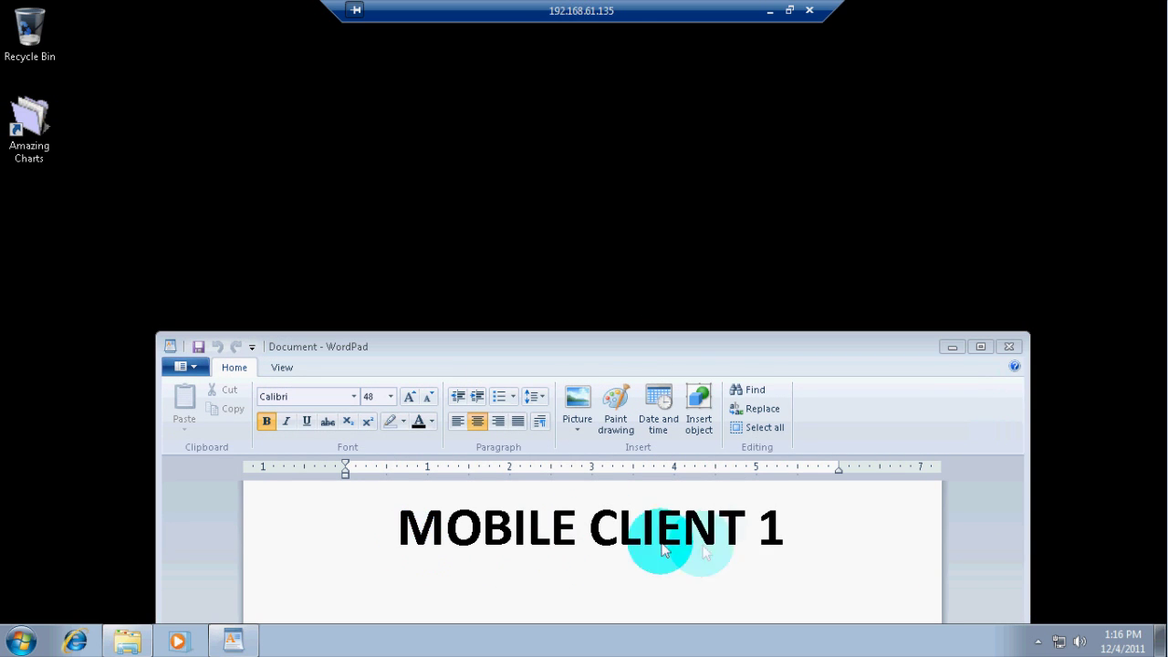
{"action": "key", "text": "alt+Tab"}
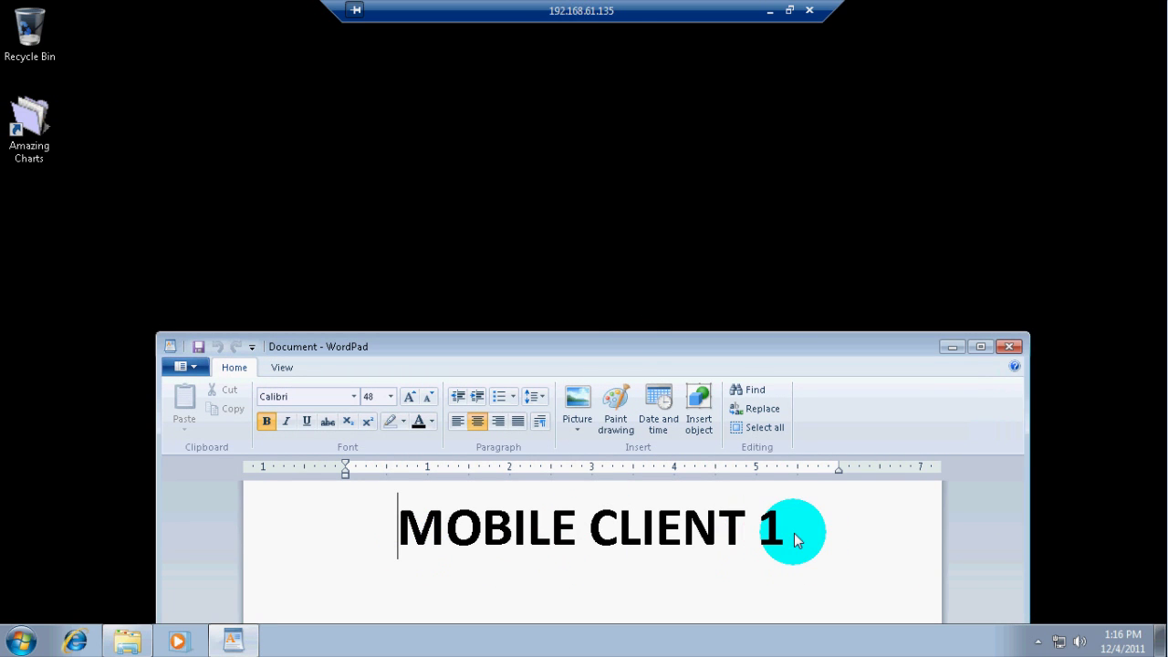
- Launch Amazing Charts in the remote session and log in as USERONE with its password
{"action": "double_click", "coordinate": [31, 135]}
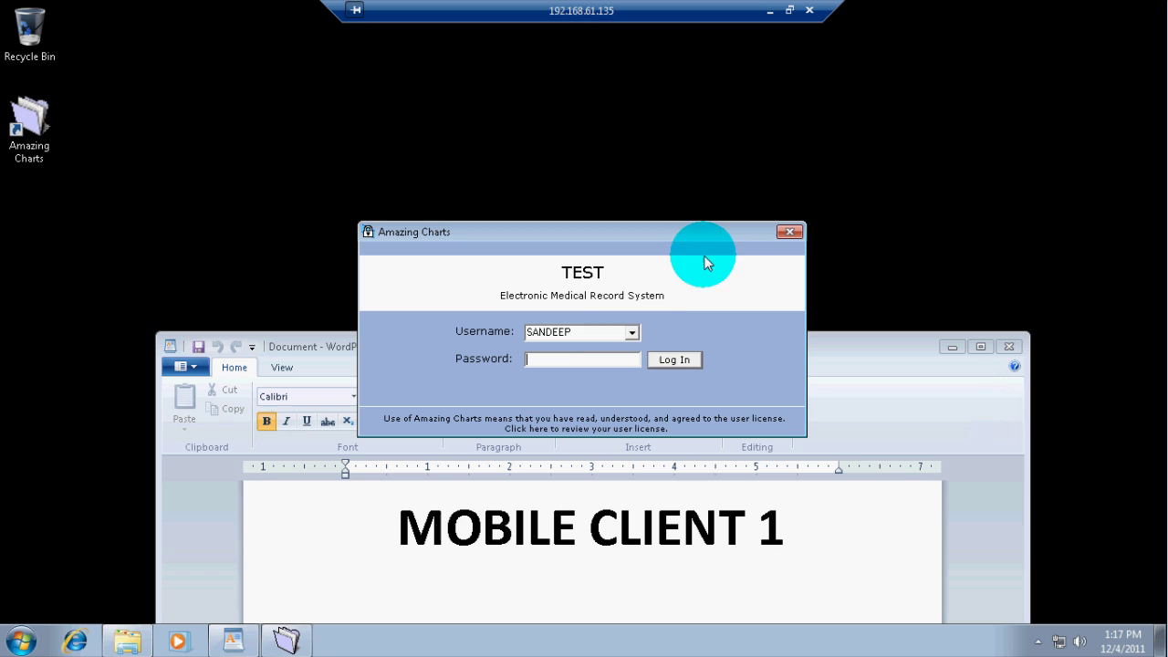
{"action": "left_click", "coordinate": [631, 332]}
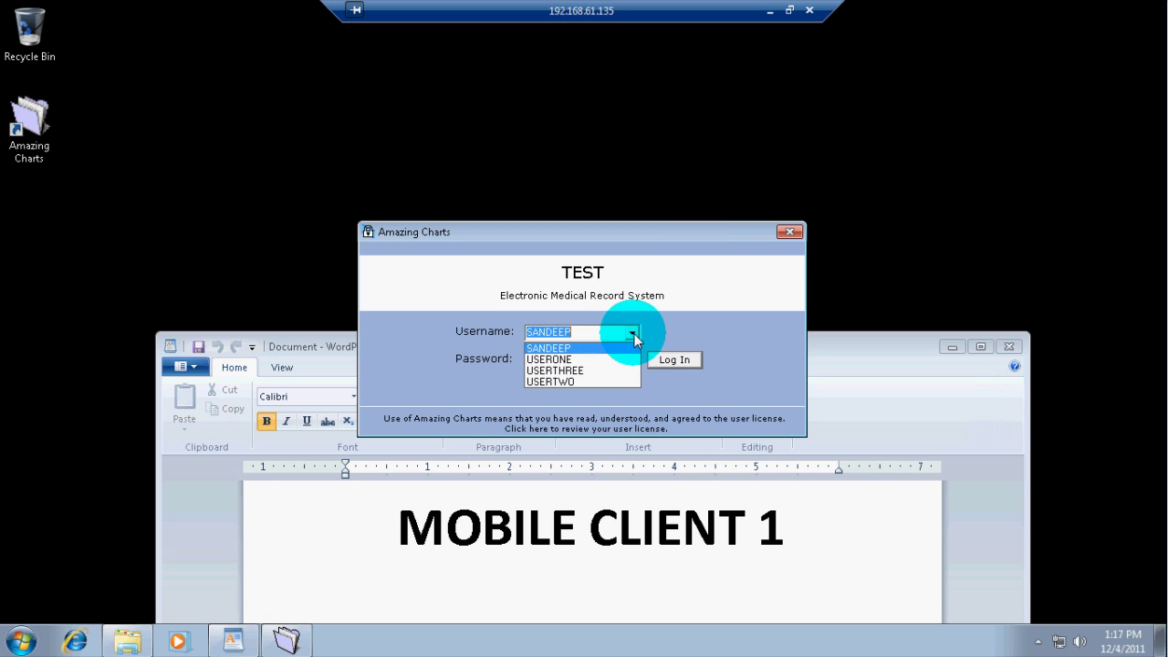
{"action": "left_click", "coordinate": [593, 359]}
{"action": "left_click", "coordinate": [596, 362]}
{"action": "type", "text": "***"}
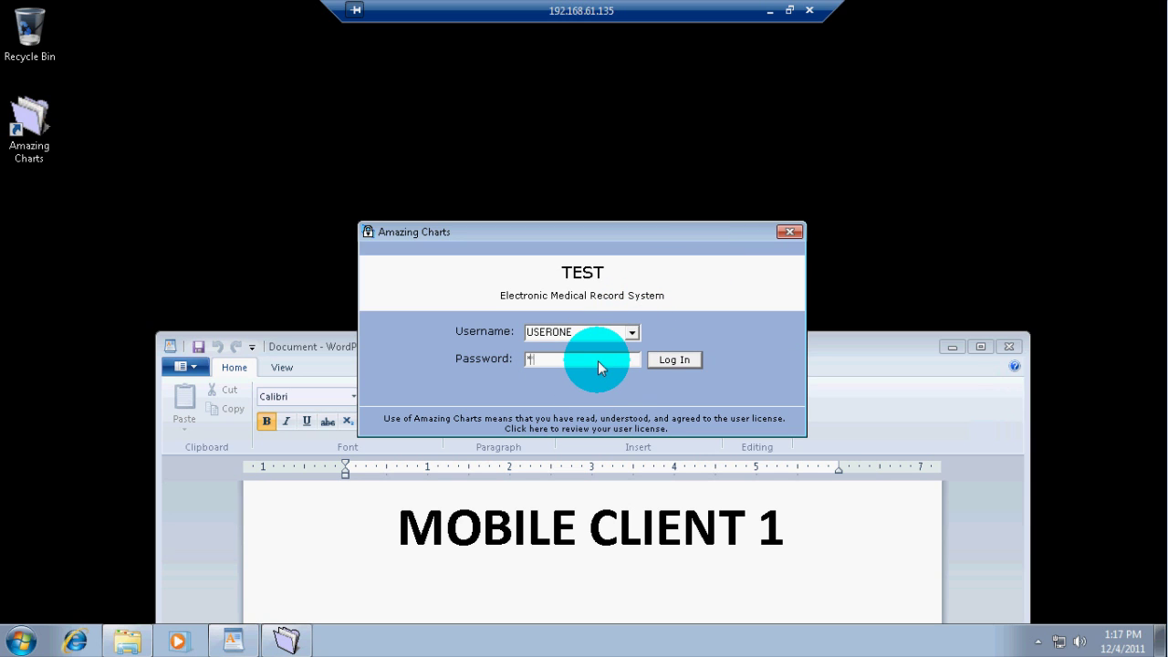
{"action": "key", "text": "Return"}
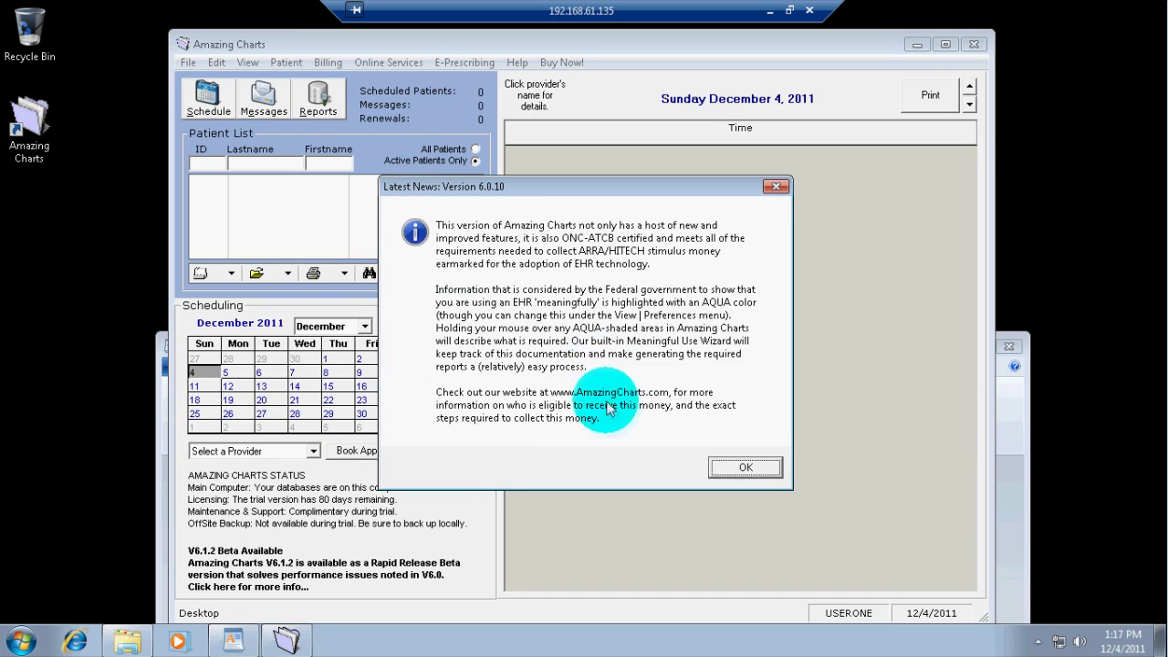
- Dismiss the Latest News notice and look through the View and Online Services menus
{"action": "left_click", "coordinate": [746, 467]}
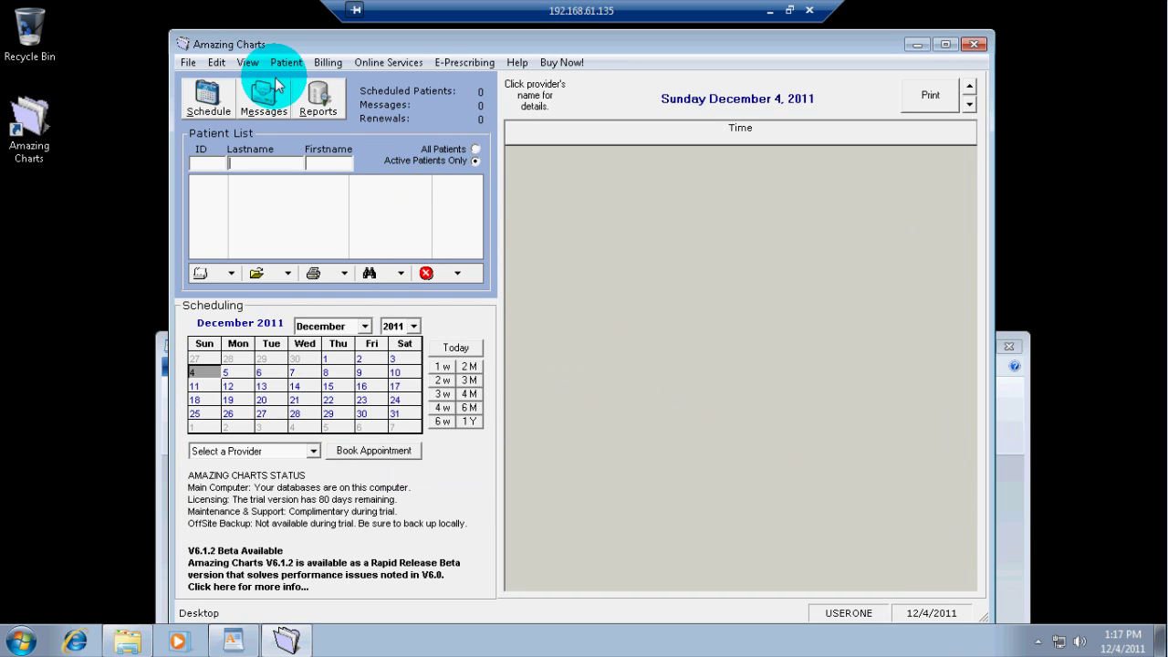
{"action": "left_click", "coordinate": [247, 62]}
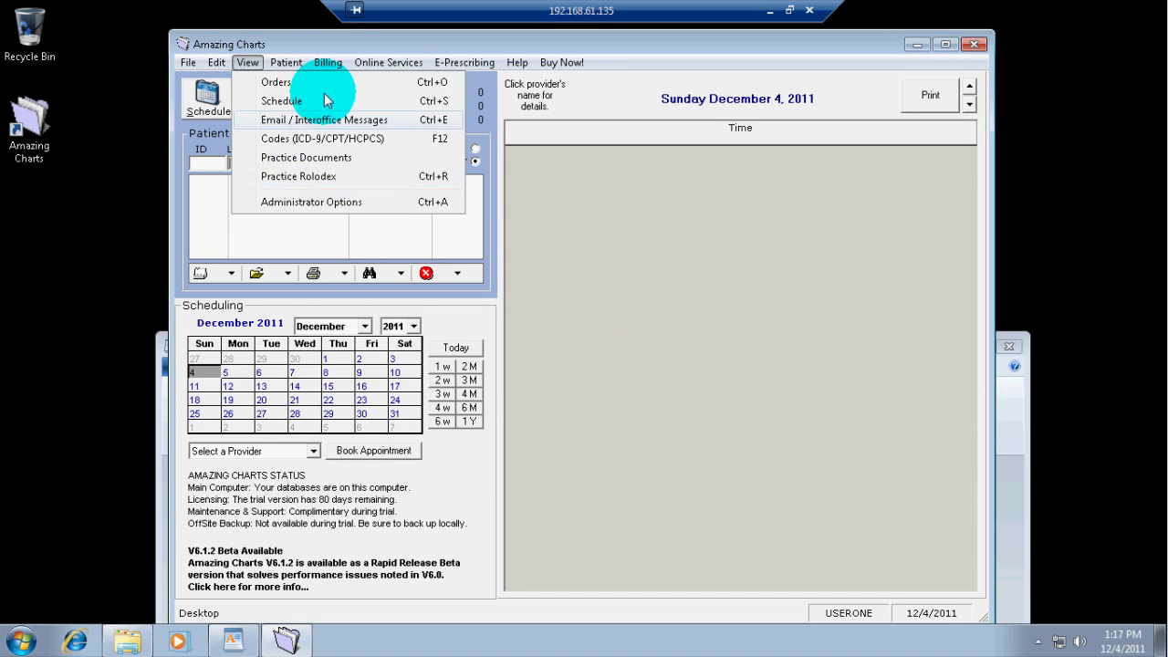
{"action": "mouse_move", "coordinate": [388, 62]}
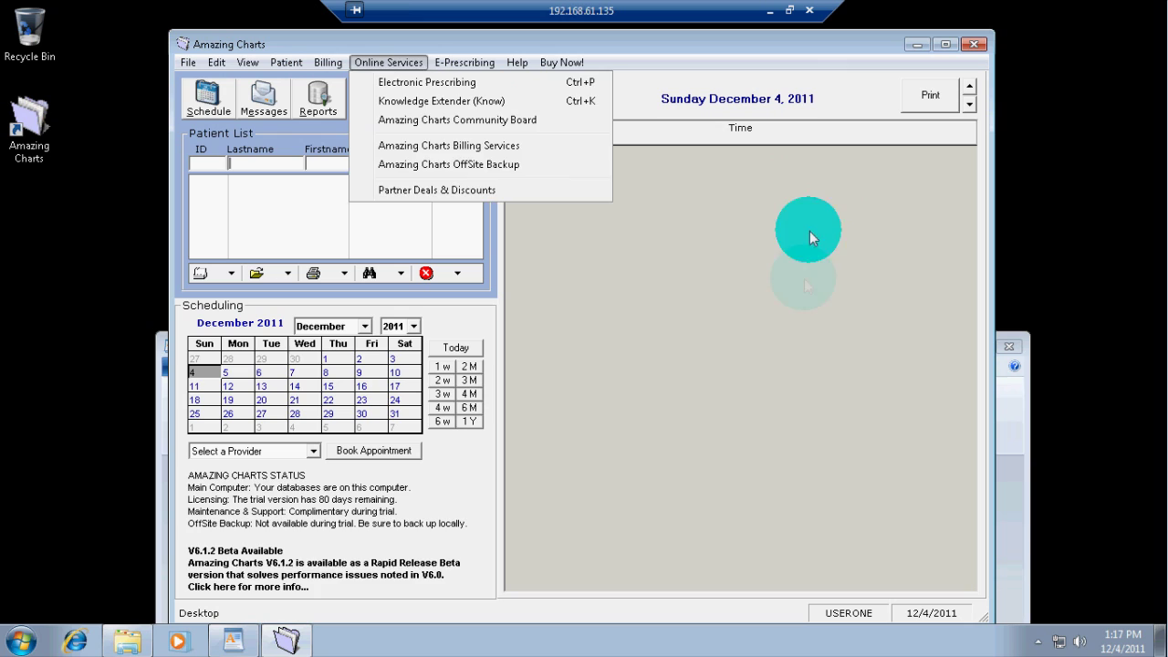
{"action": "left_click", "coordinate": [807, 288]}
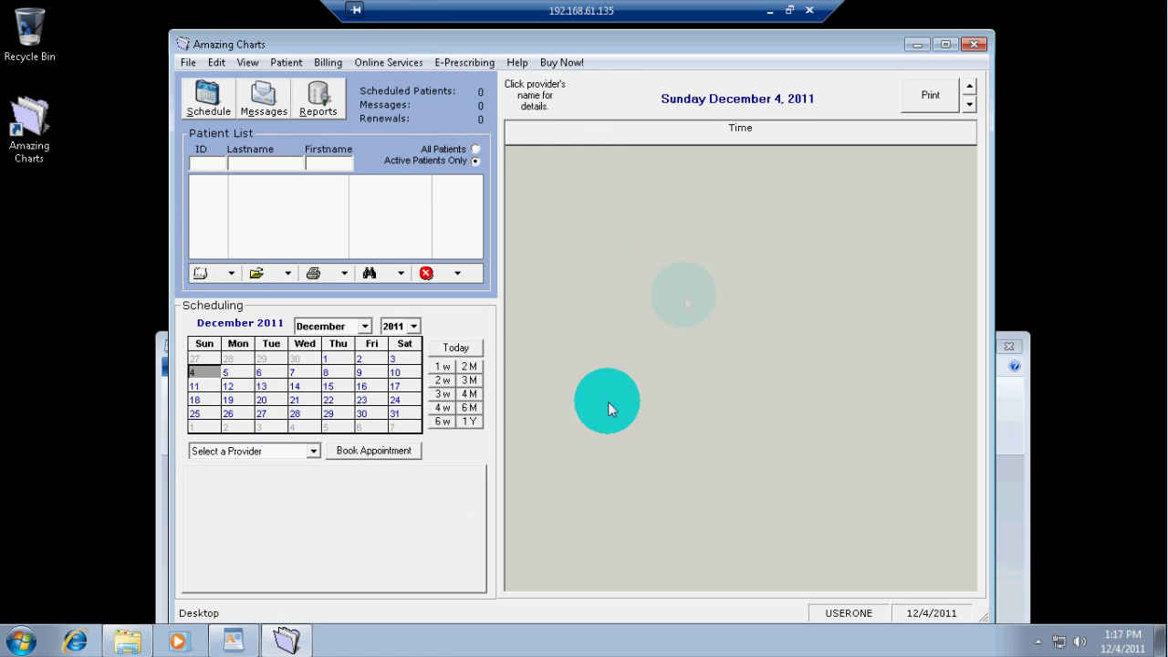
- Check the schedule on other dates, return to December 4, and bring WordPad forward
{"action": "left_click", "coordinate": [260, 386]}
{"action": "left_click", "coordinate": [258, 373]}
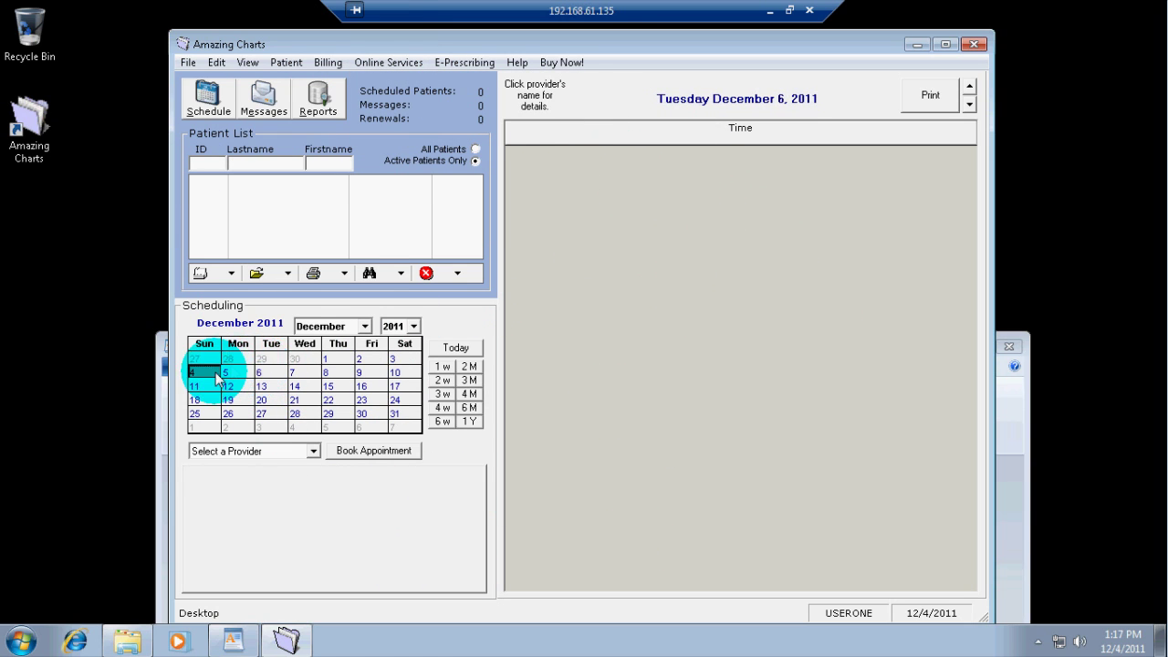
{"action": "left_click", "coordinate": [193, 372]}
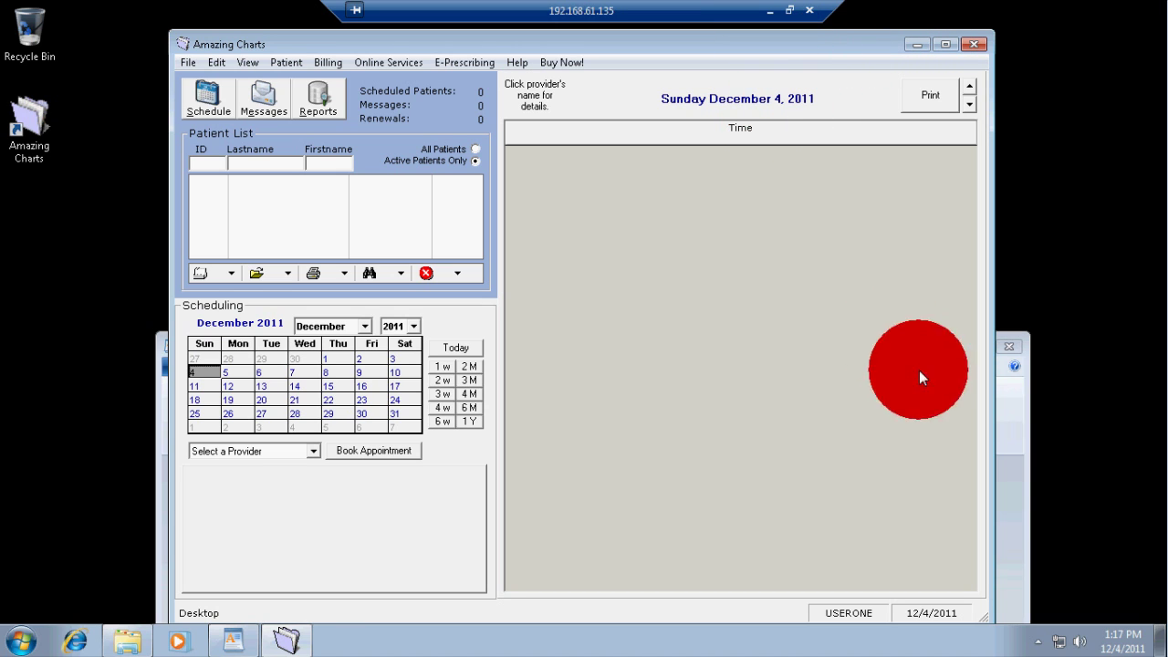
{"action": "left_click", "coordinate": [1004, 429]}
- Highlight and then deselect the words MOBILE CLIENT in the WordPad heading
{"action": "left_click", "coordinate": [629, 547]}
{"action": "left_click", "coordinate": [529, 544]}
{"action": "left_click_drag", "start_coordinate": [636, 557], "coordinate": [464, 569]}
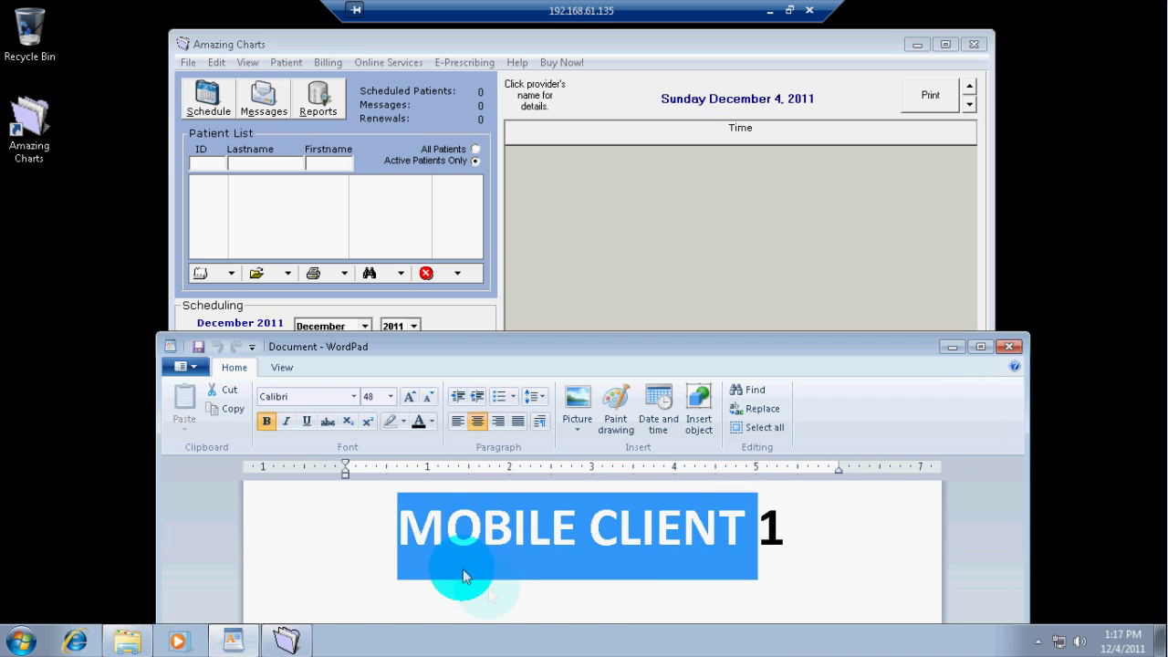
{"action": "left_click", "coordinate": [464, 568]}
- Minimize the first session and connect to 192.168.61.135 as the second user via USER2
{"action": "left_click", "coordinate": [769, 11]}
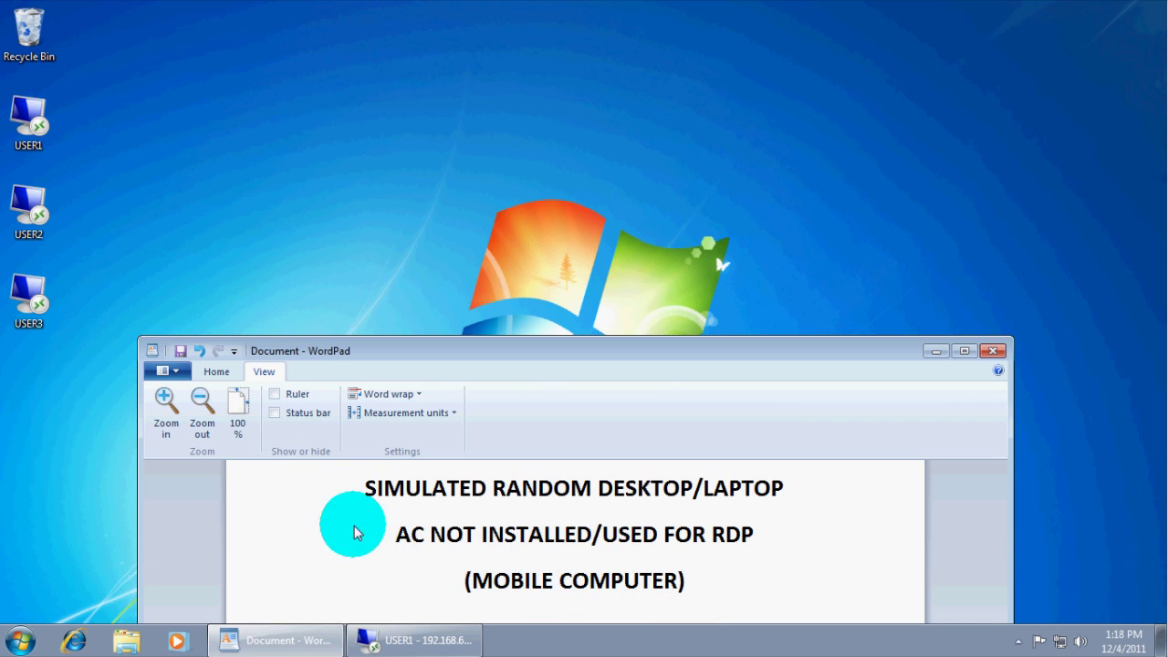
{"action": "double_click", "coordinate": [37, 217]}
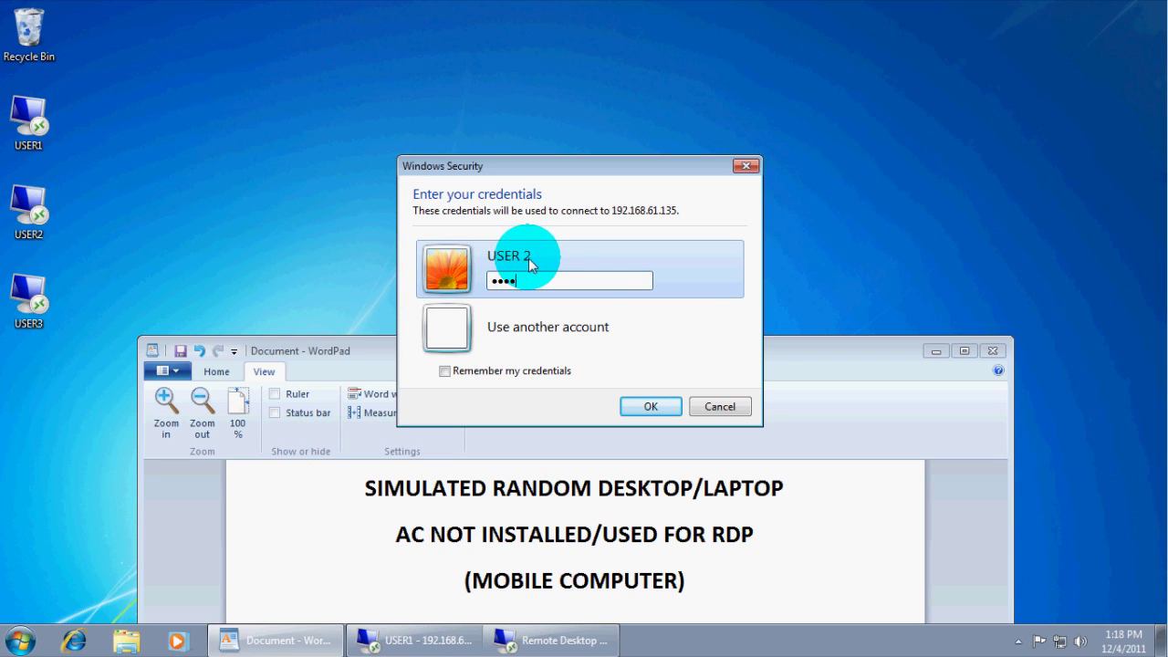
{"action": "left_click", "coordinate": [657, 405]}
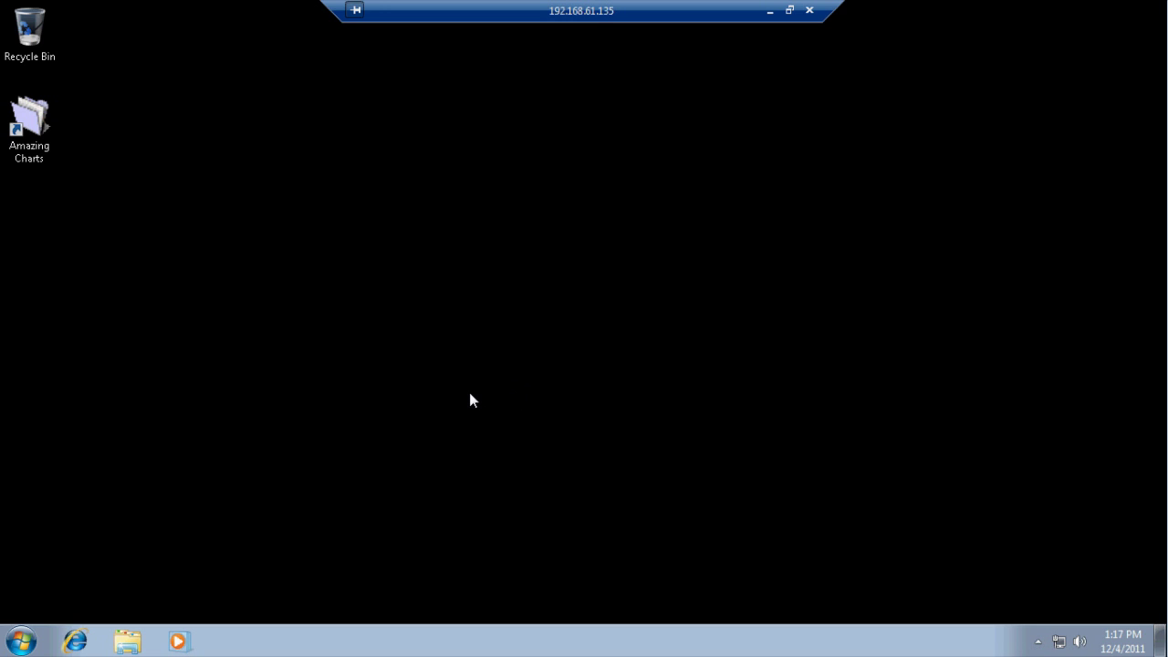
- Open the second user's Document from the Documents library in WordPad and hide Explorer
{"action": "left_click", "coordinate": [22, 640]}
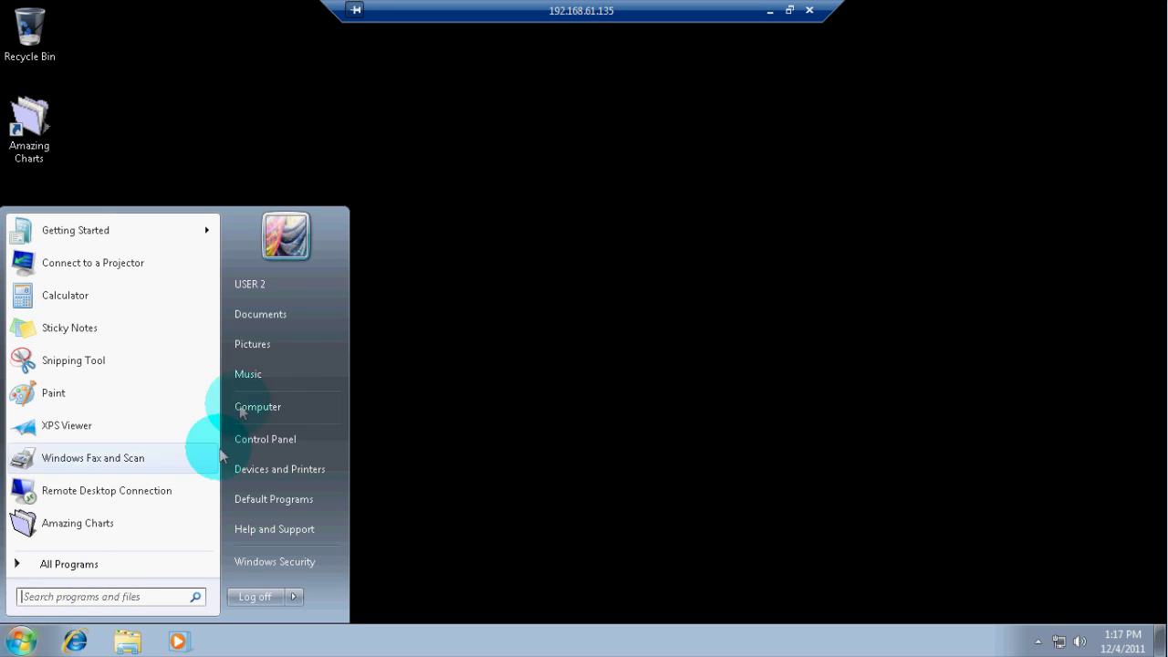
{"action": "left_click", "coordinate": [284, 325]}
{"action": "double_click", "coordinate": [441, 239]}
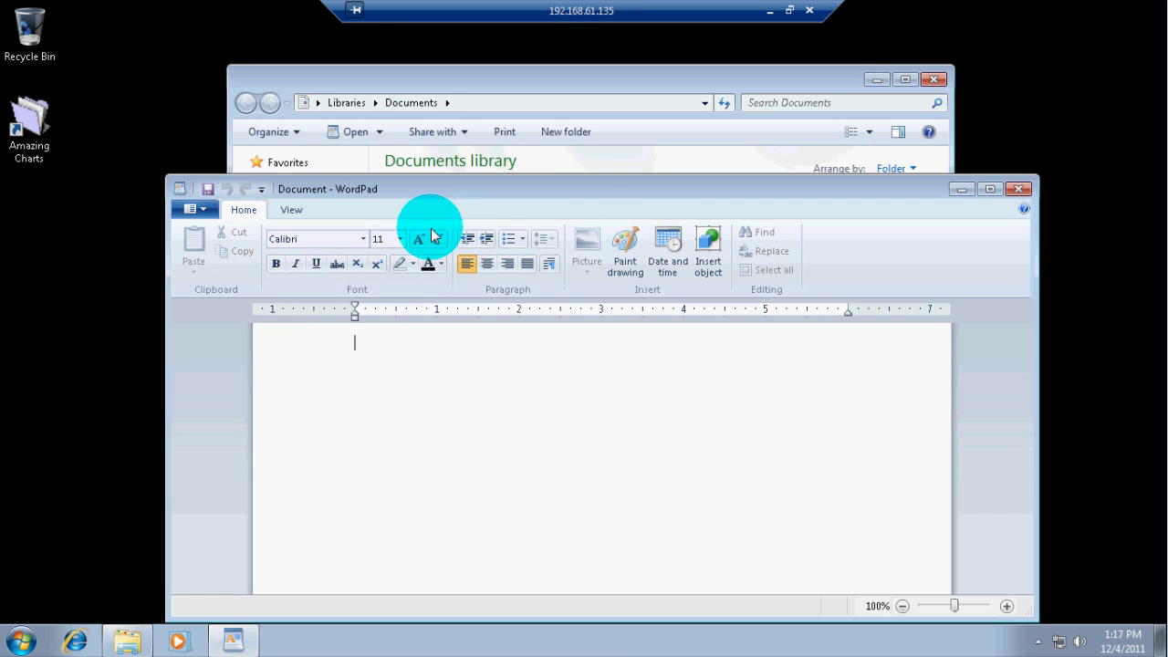
{"action": "left_click", "coordinate": [875, 81]}
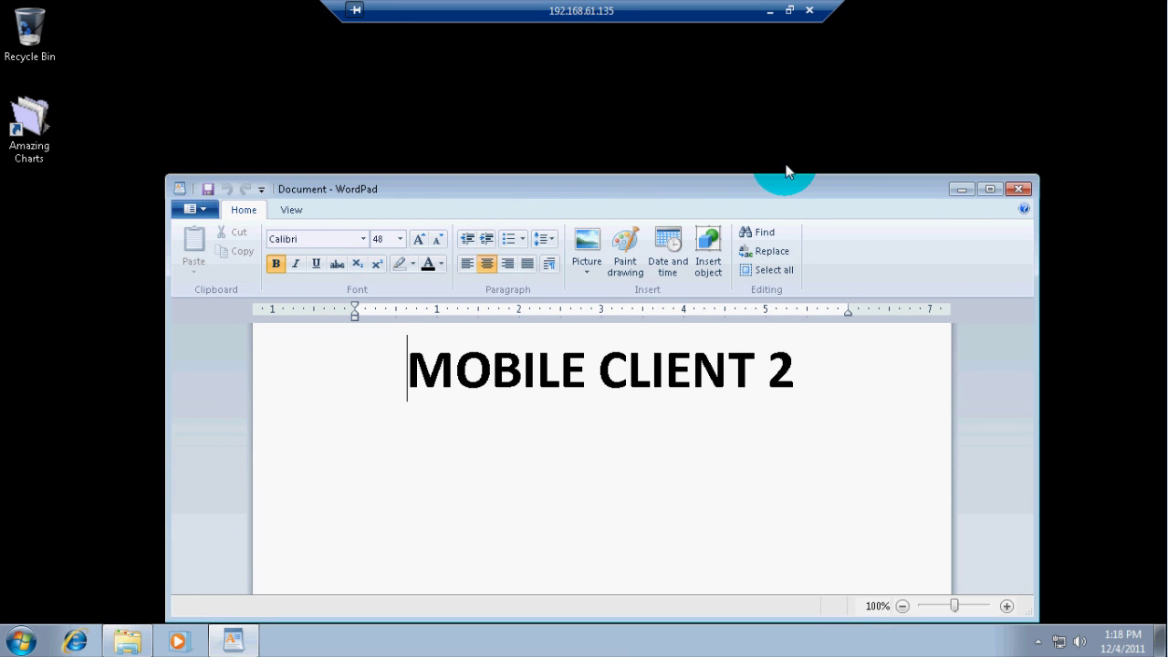
{"action": "left_click", "coordinate": [772, 179]}
- Move the MOBILE CLIENT 2 note lower on screen and launch Amazing Charts
{"action": "left_click_drag", "start_coordinate": [738, 327], "coordinate": [673, 362]}
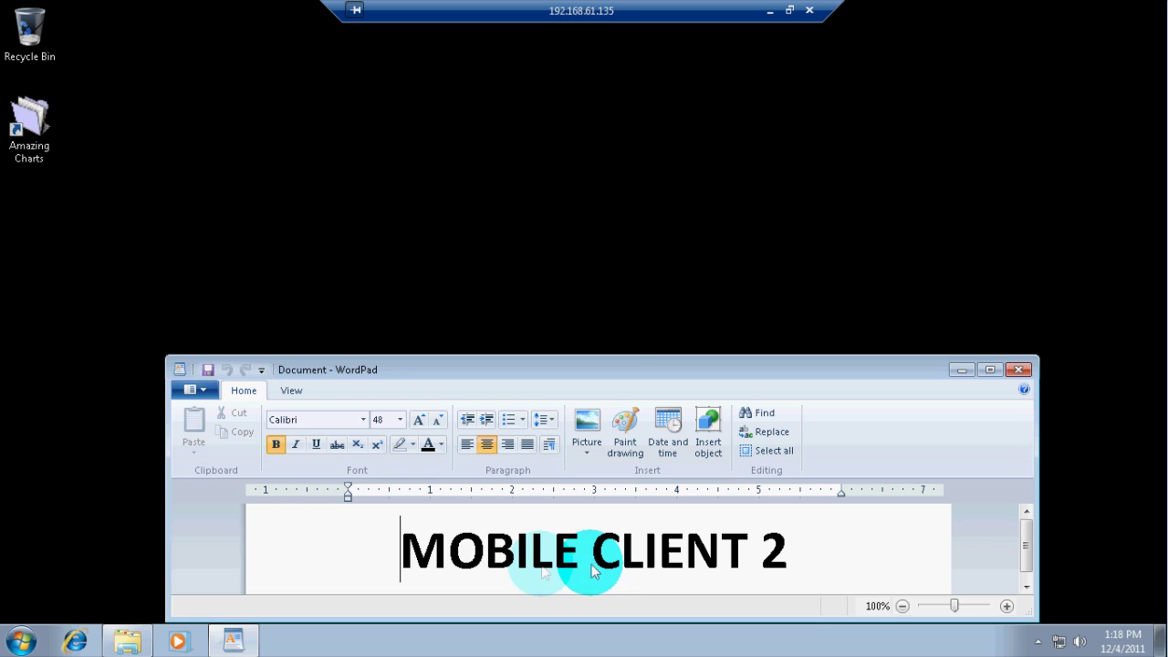
{"action": "left_click_drag", "start_coordinate": [771, 560], "coordinate": [729, 563]}
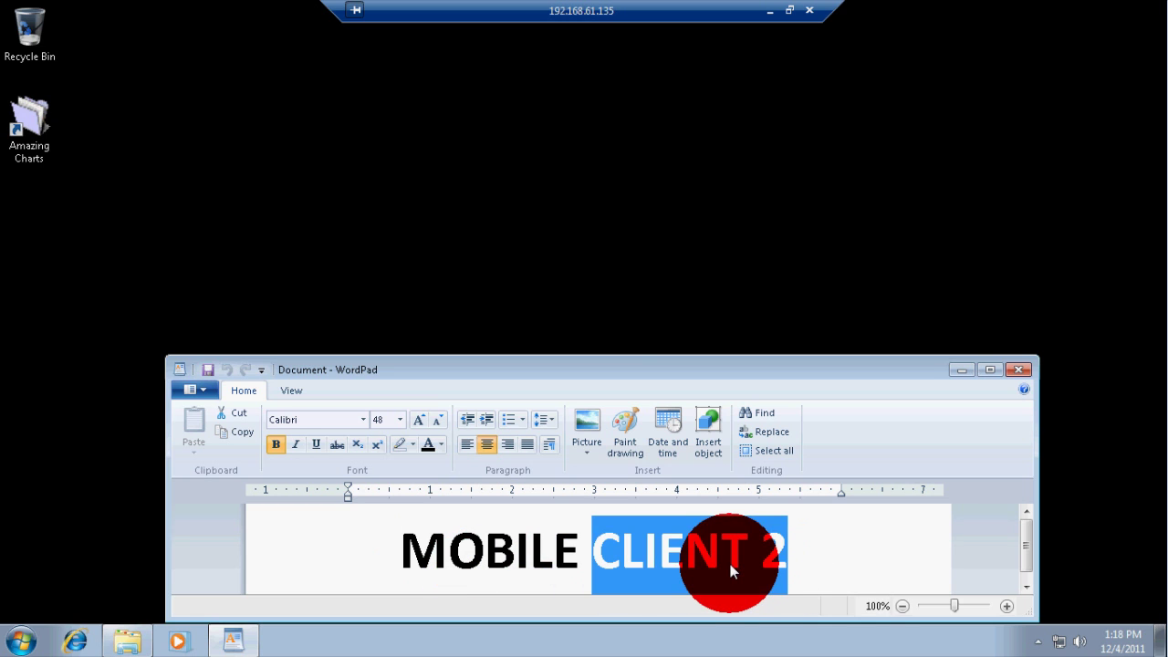
{"action": "left_click", "coordinate": [824, 556]}
{"action": "double_click", "coordinate": [29, 123]}
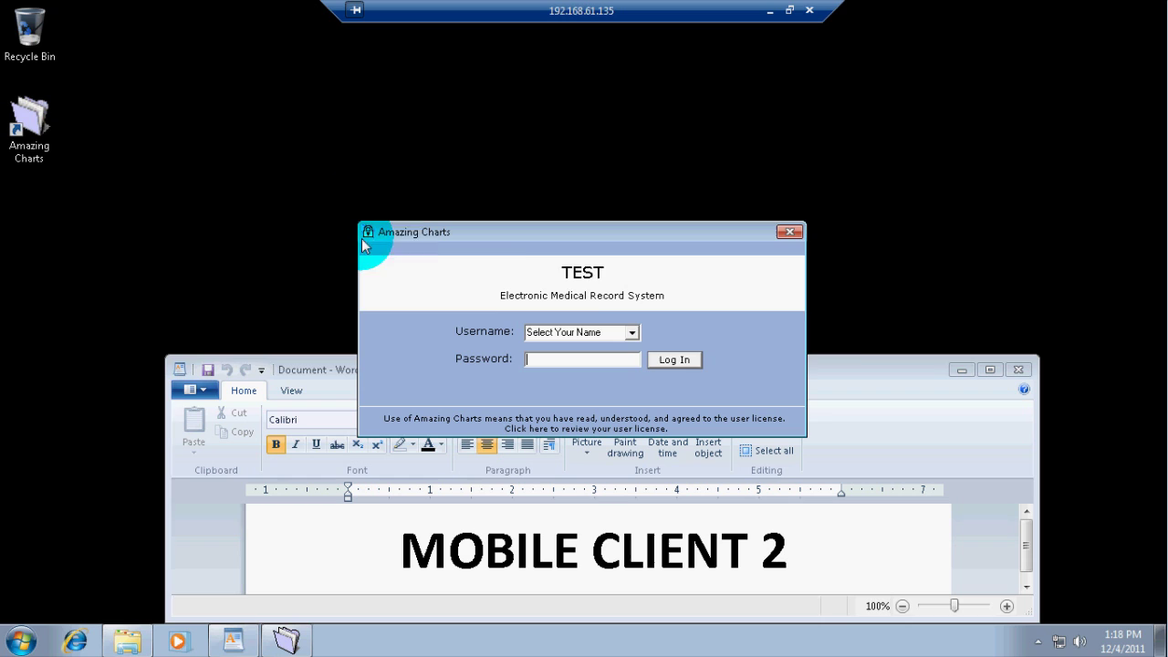
- Log in to Amazing Charts as the second user and dismiss the news and update notices
{"action": "left_click", "coordinate": [631, 332]}
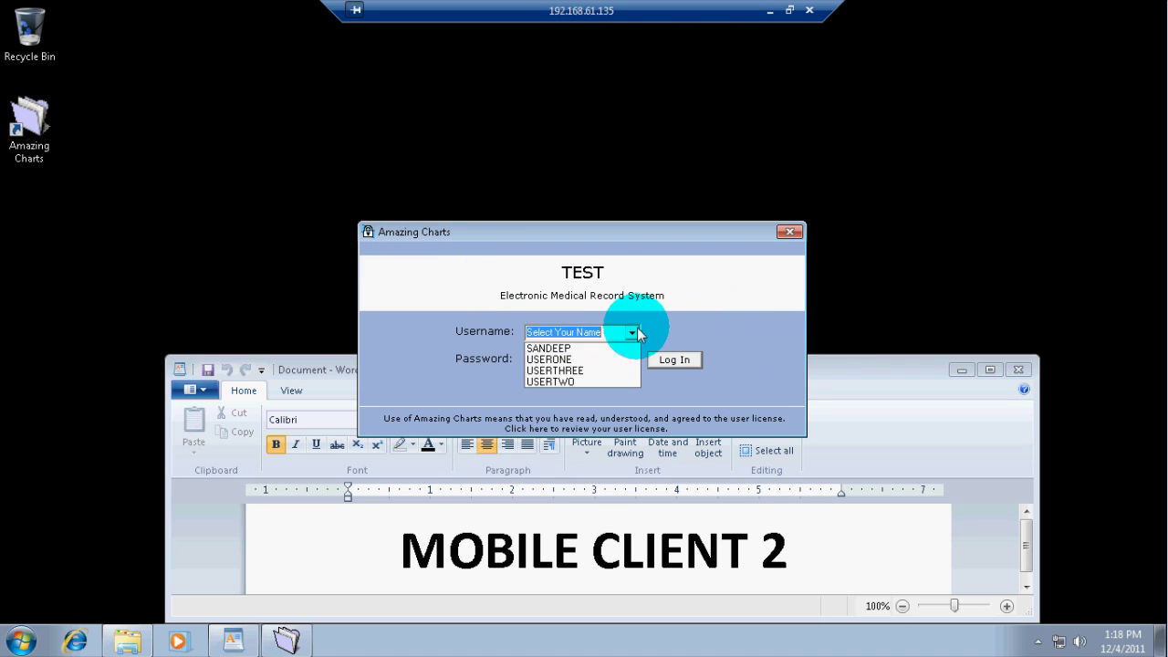
{"action": "left_click", "coordinate": [548, 380]}
{"action": "left_click", "coordinate": [560, 358]}
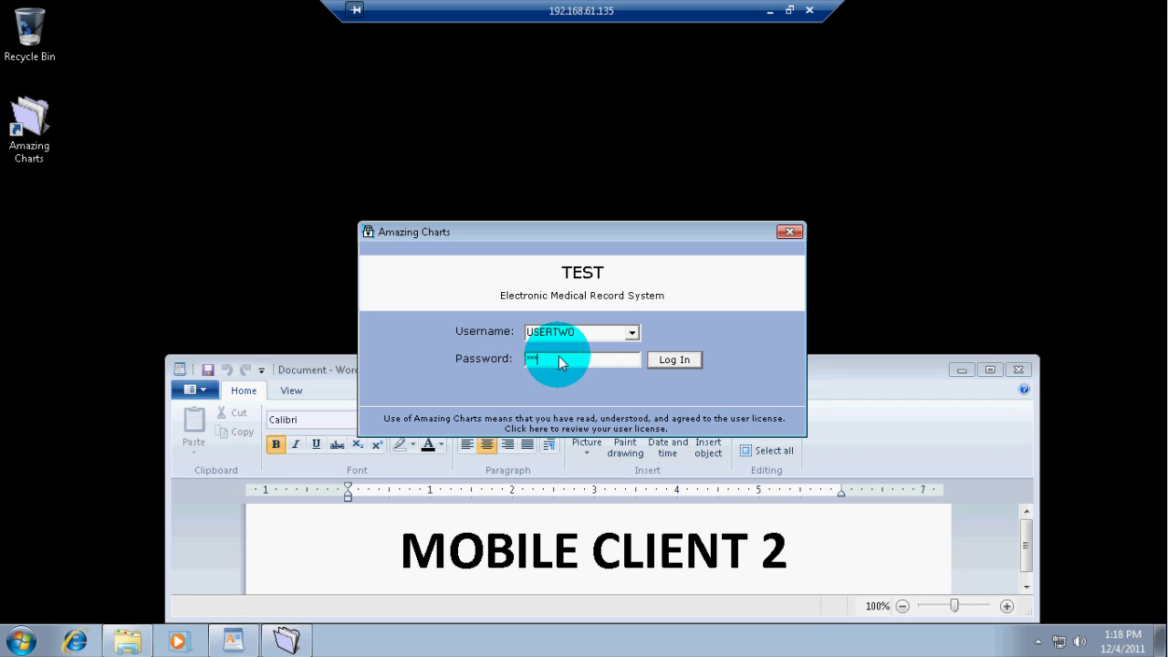
{"action": "key", "text": "Return"}
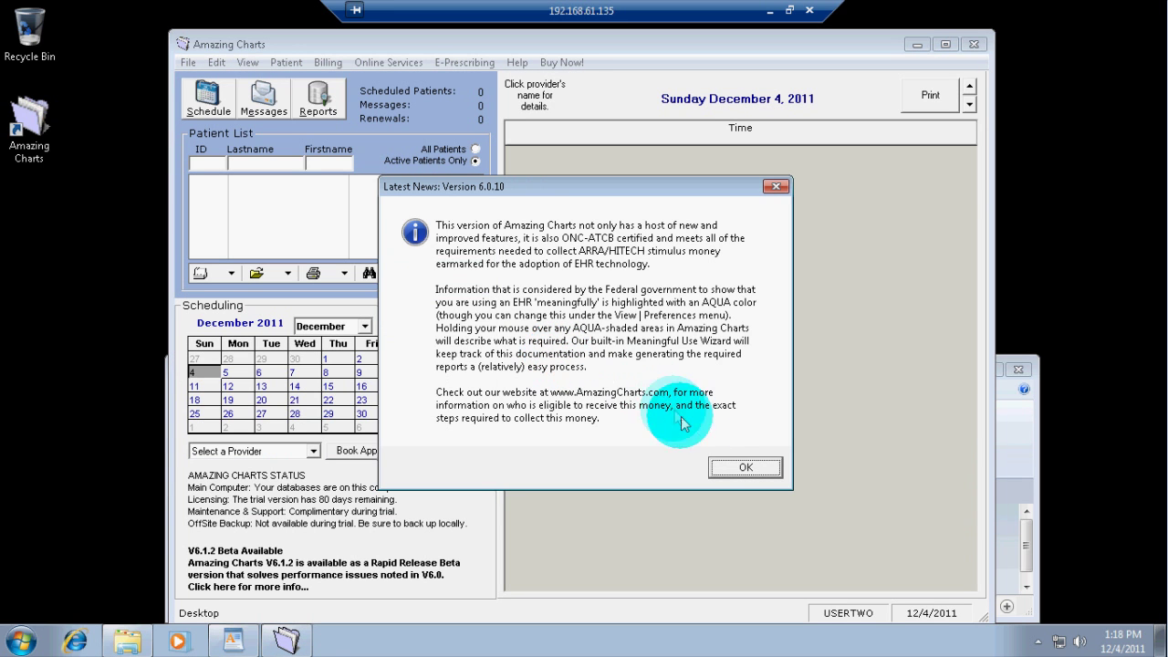
{"action": "left_click", "coordinate": [727, 464]}
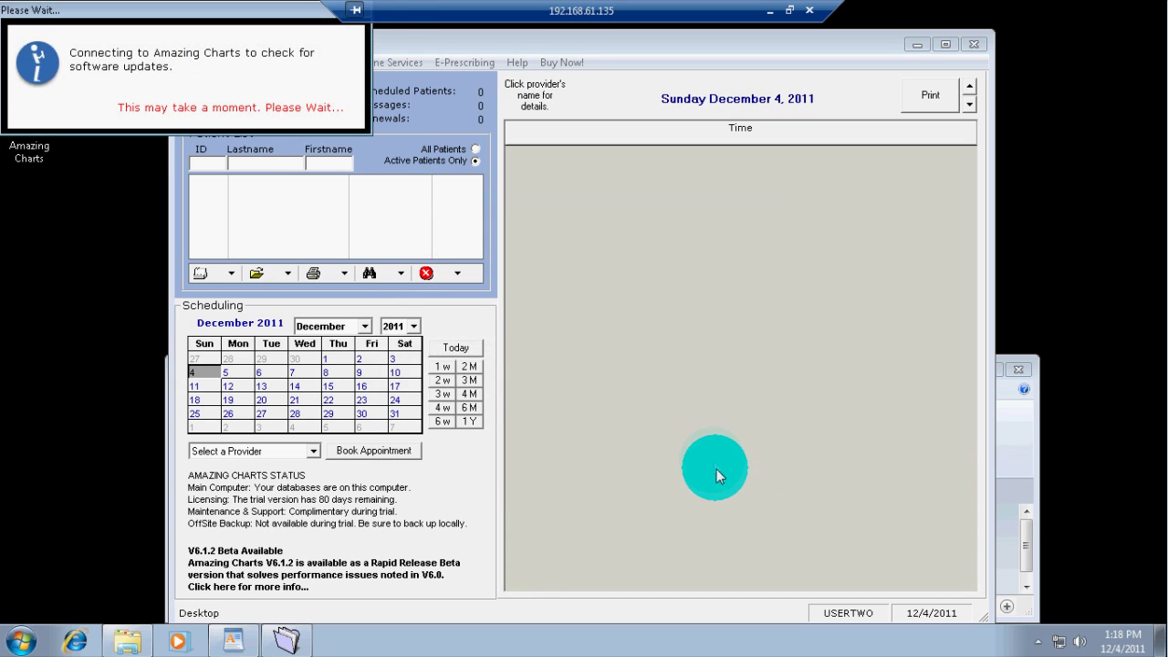
{"action": "left_click", "coordinate": [700, 382]}
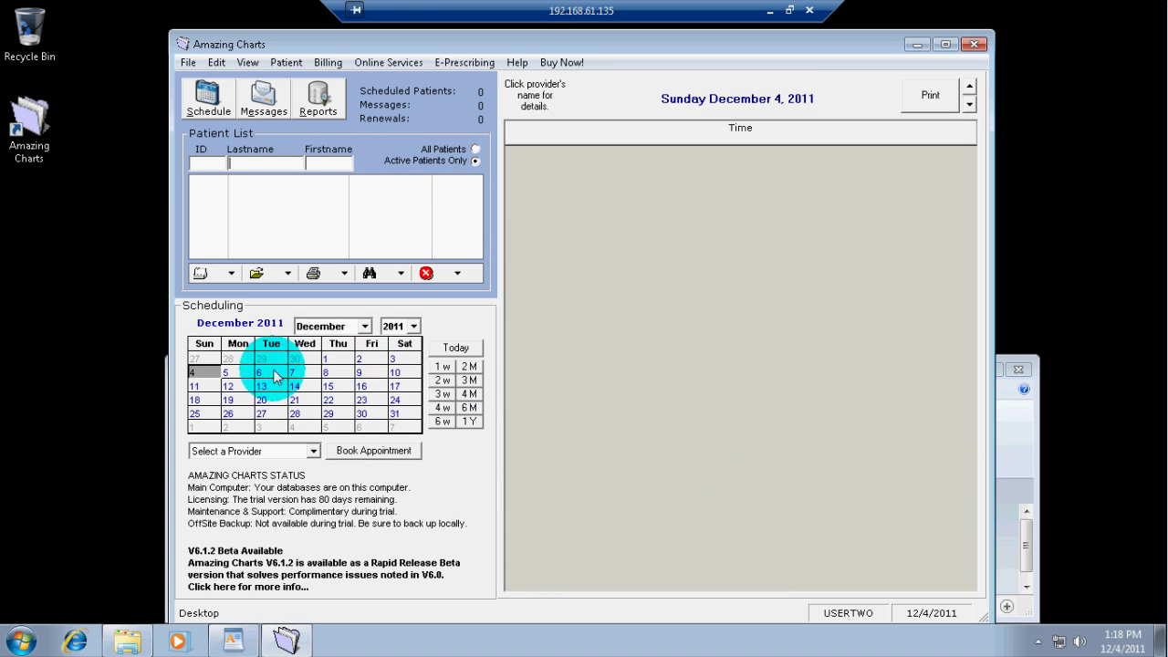
- Show the schedule for Tuesday December 27, 2011 in the calendar
{"action": "left_click", "coordinate": [304, 386]}
{"action": "left_click", "coordinate": [365, 385]}
{"action": "left_click", "coordinate": [263, 413]}
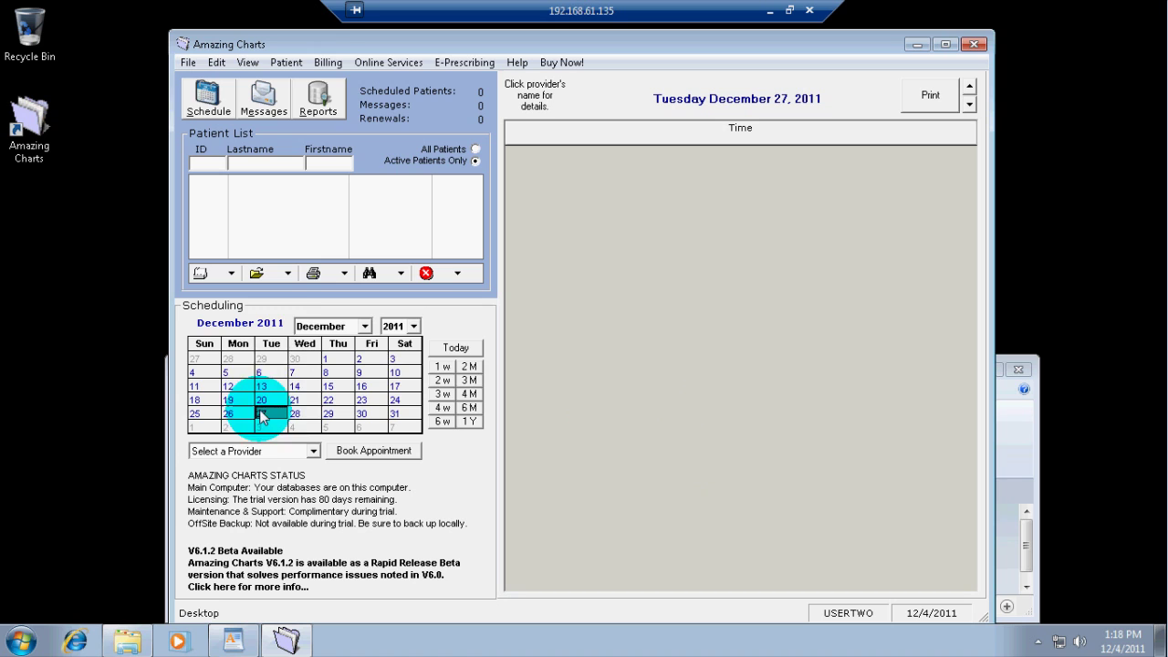
{"action": "left_click", "coordinate": [285, 62]}
{"action": "left_click", "coordinate": [775, 355]}
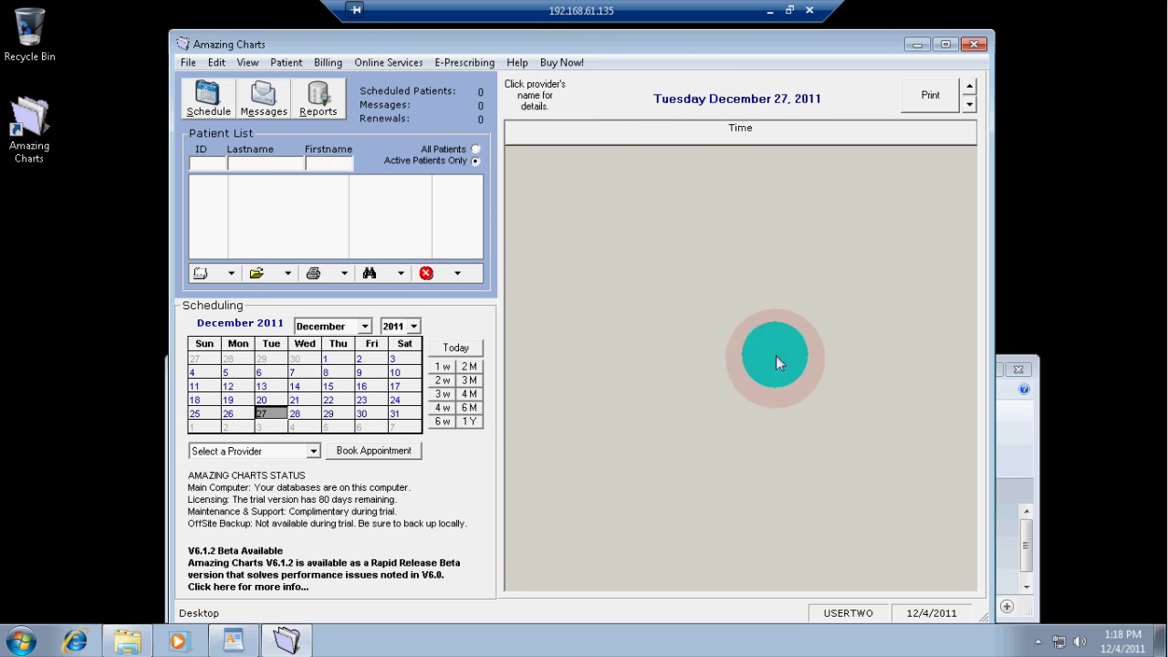
- Bring the MOBILE CLIENT 2 note back to the front
{"action": "left_click", "coordinate": [233, 636]}
{"action": "left_click_drag", "start_coordinate": [823, 540], "coordinate": [390, 554]}
{"action": "left_click", "coordinate": [796, 555]}
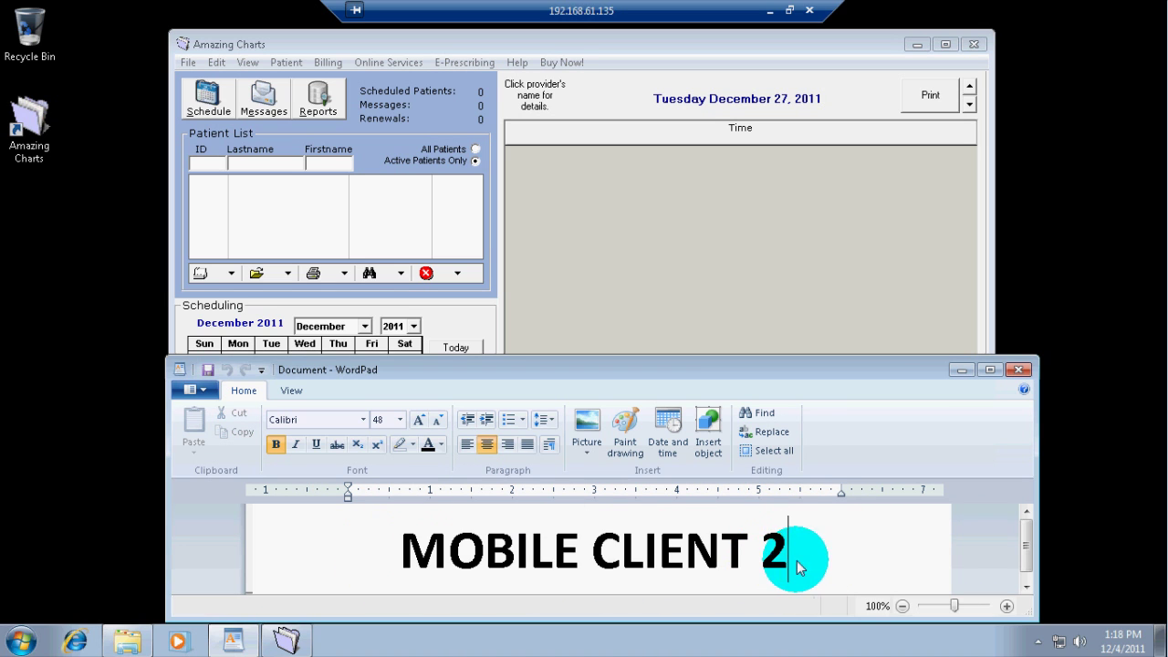
- Minimize the USER2 session and connect to 192.168.61.135 as the third user via the USER3 shortcut
{"action": "left_click", "coordinate": [770, 11]}
{"action": "left_click", "coordinate": [448, 651]}
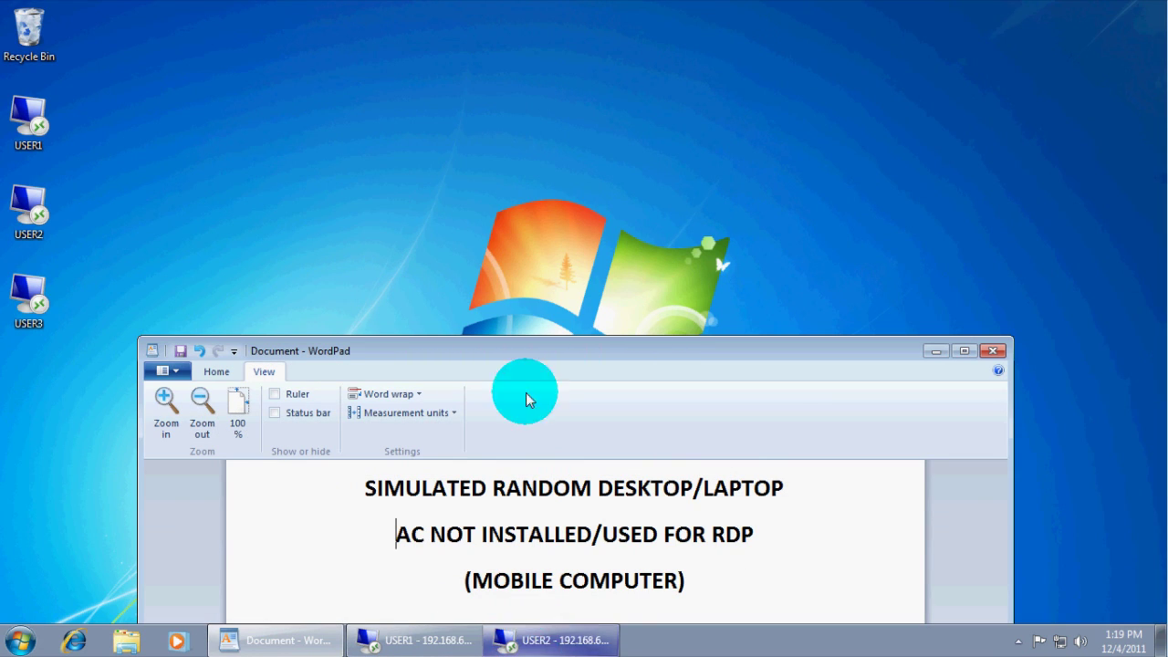
{"action": "double_click", "coordinate": [30, 310]}
{"action": "left_click", "coordinate": [495, 257]}
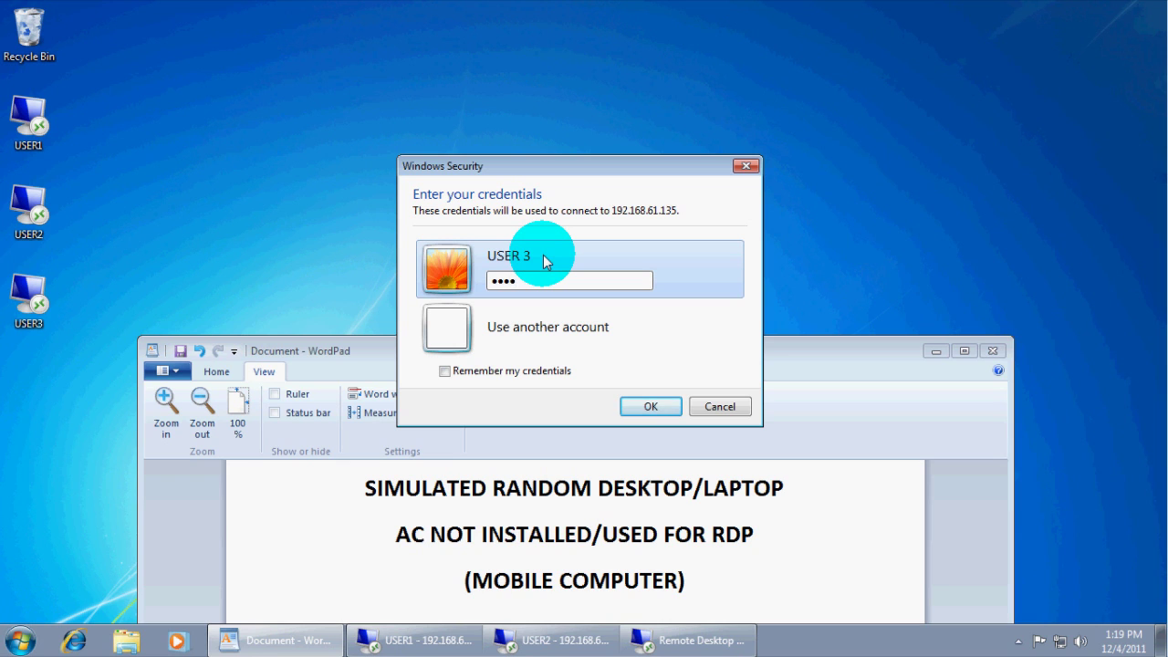
{"action": "left_click", "coordinate": [501, 282]}
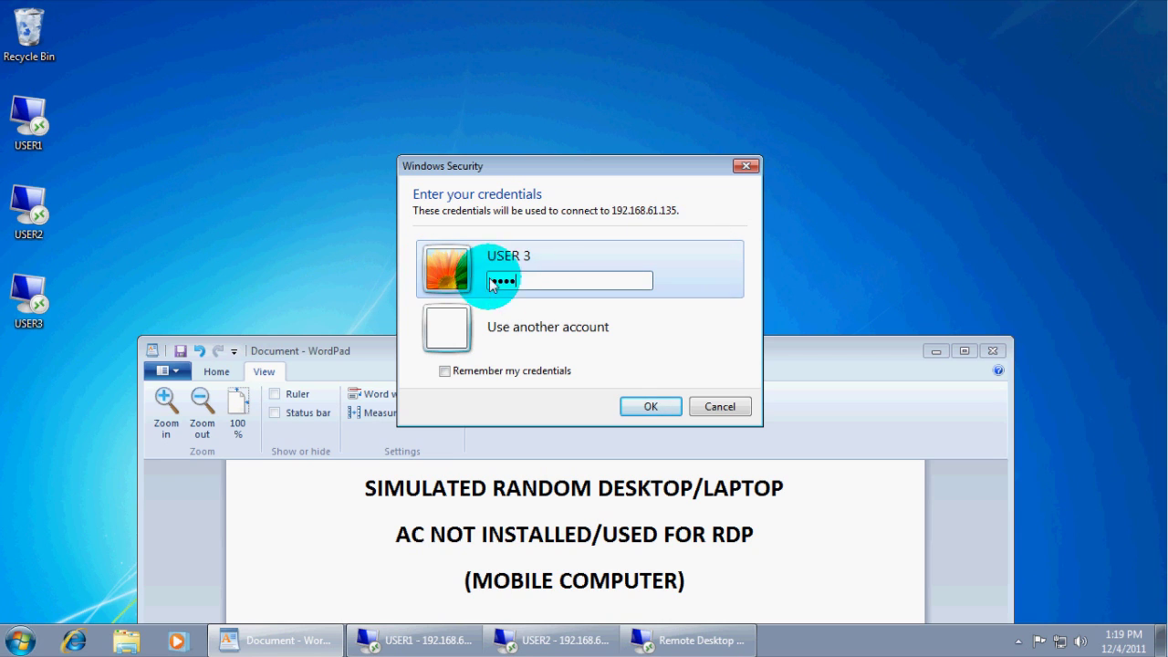
{"action": "left_click", "coordinate": [634, 406]}
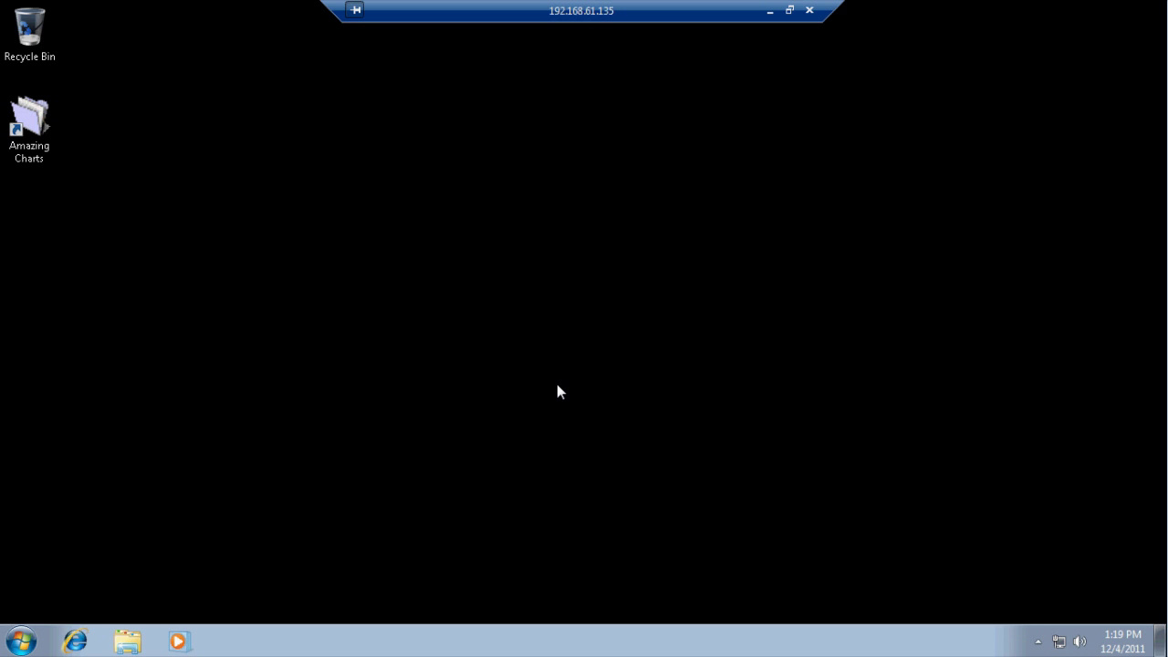
- Open the third user's Document from the Documents library in WordPad and hide Explorer
{"action": "left_click", "coordinate": [20, 641]}
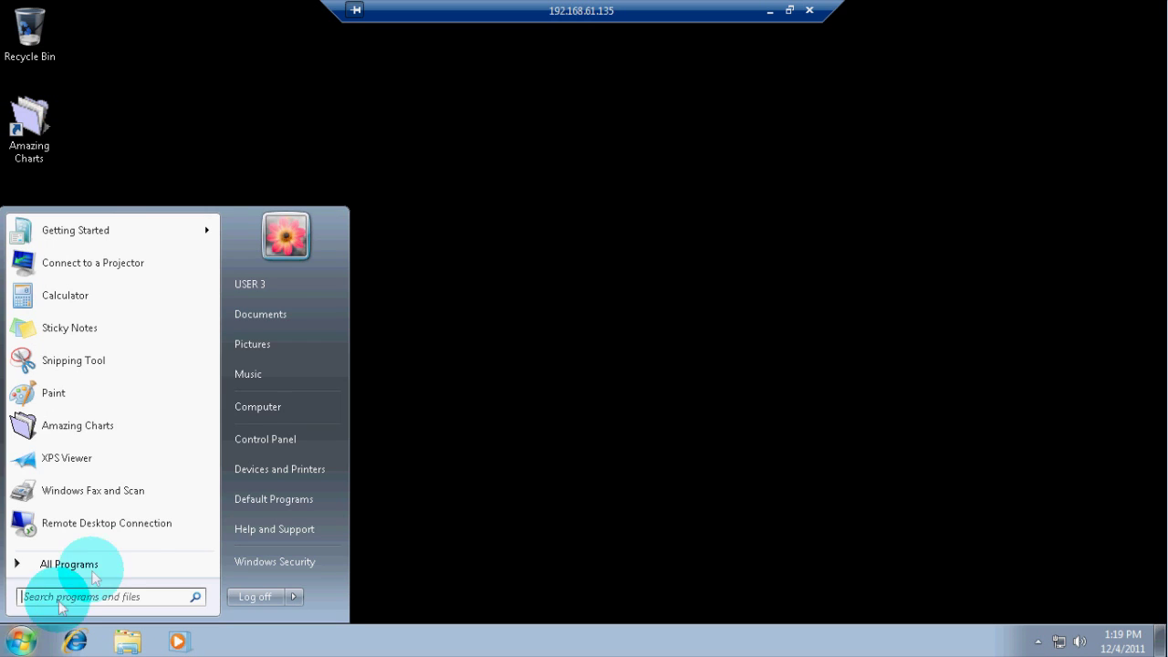
{"action": "left_click", "coordinate": [279, 315]}
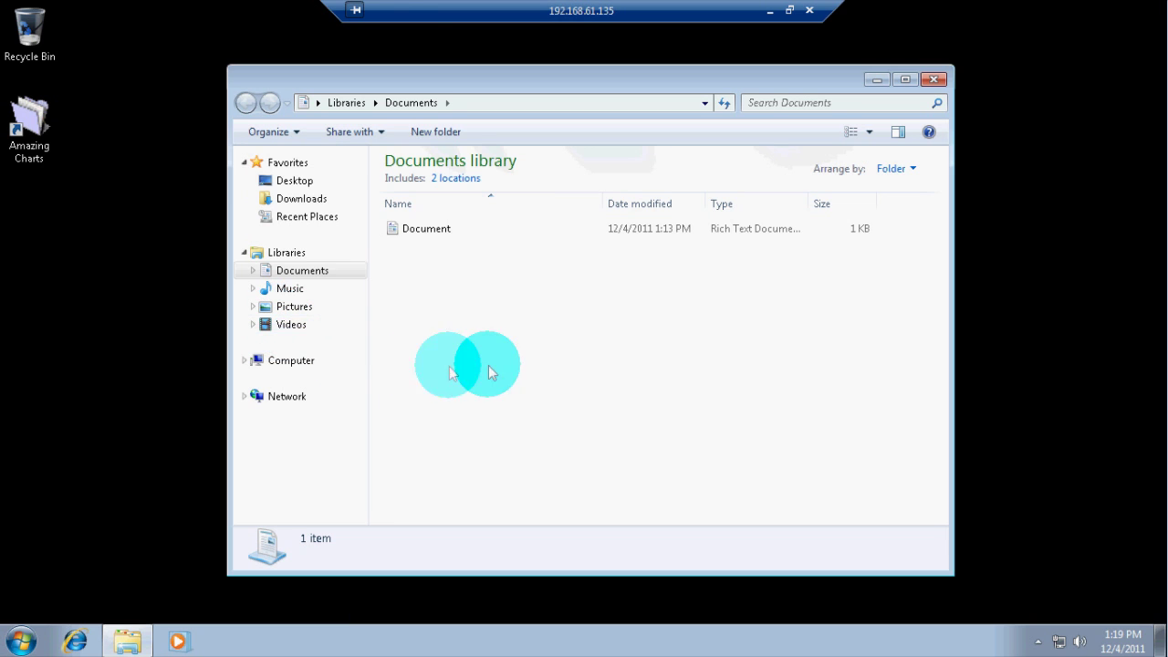
{"action": "double_click", "coordinate": [427, 234]}
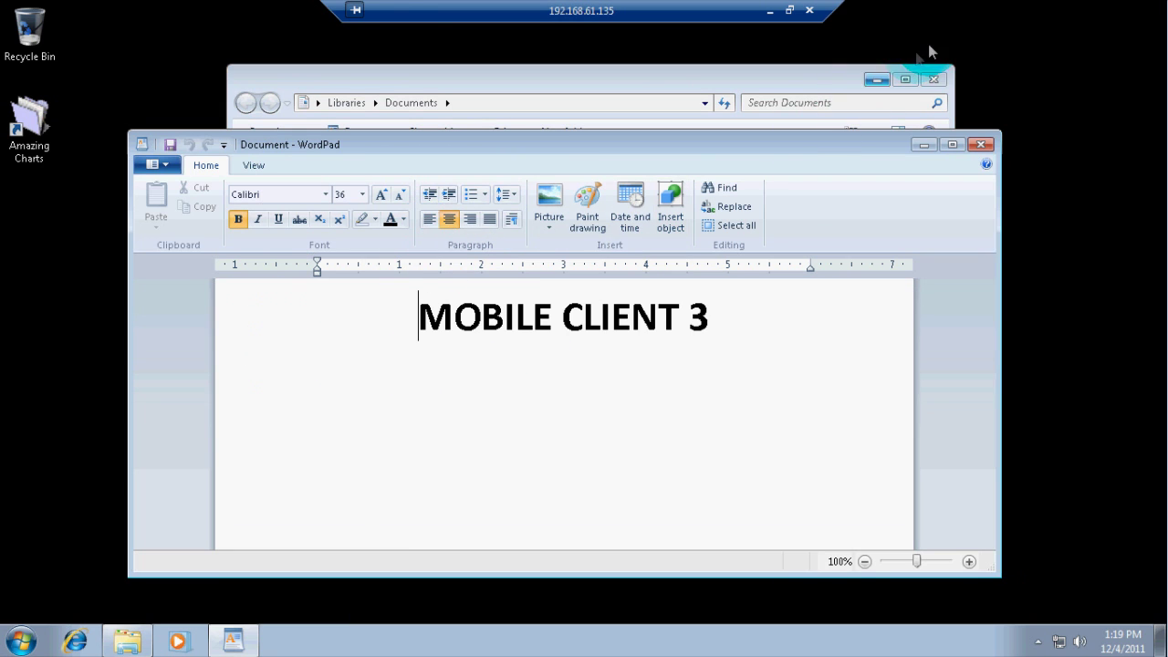
{"action": "left_click", "coordinate": [874, 81]}
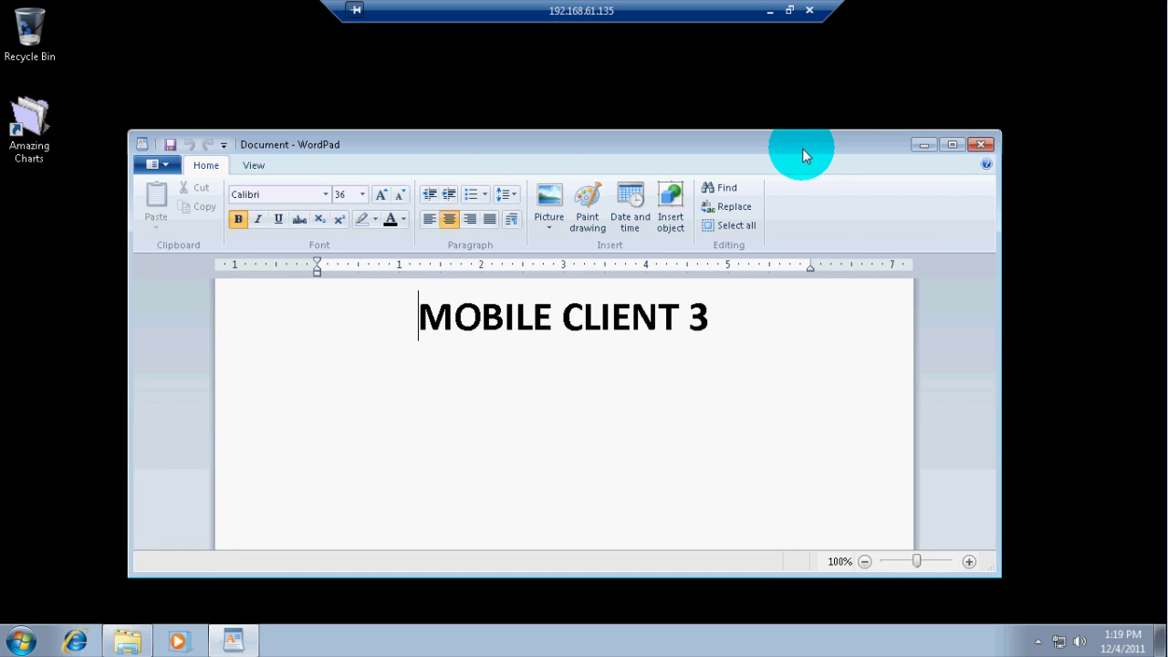
- Move the MOBILE CLIENT 3 note to the lower screen and launch Amazing Charts
{"action": "left_click_drag", "start_coordinate": [802, 149], "coordinate": [806, 412]}
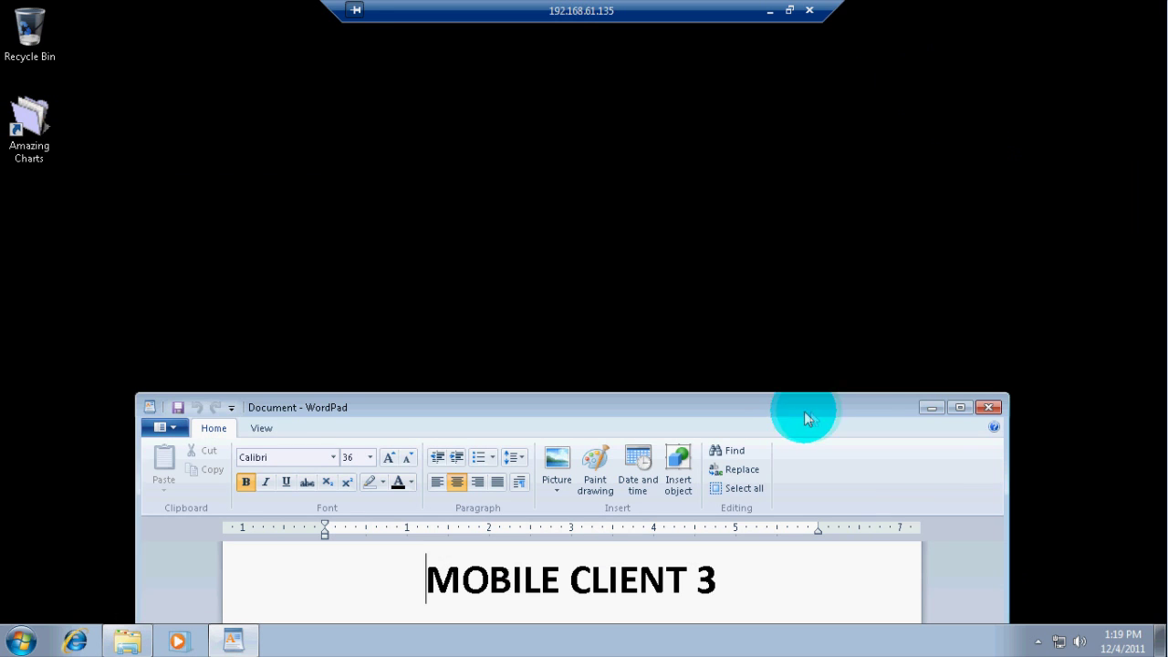
{"action": "left_click", "coordinate": [677, 410]}
{"action": "left_click", "coordinate": [556, 586]}
{"action": "left_click", "coordinate": [434, 598]}
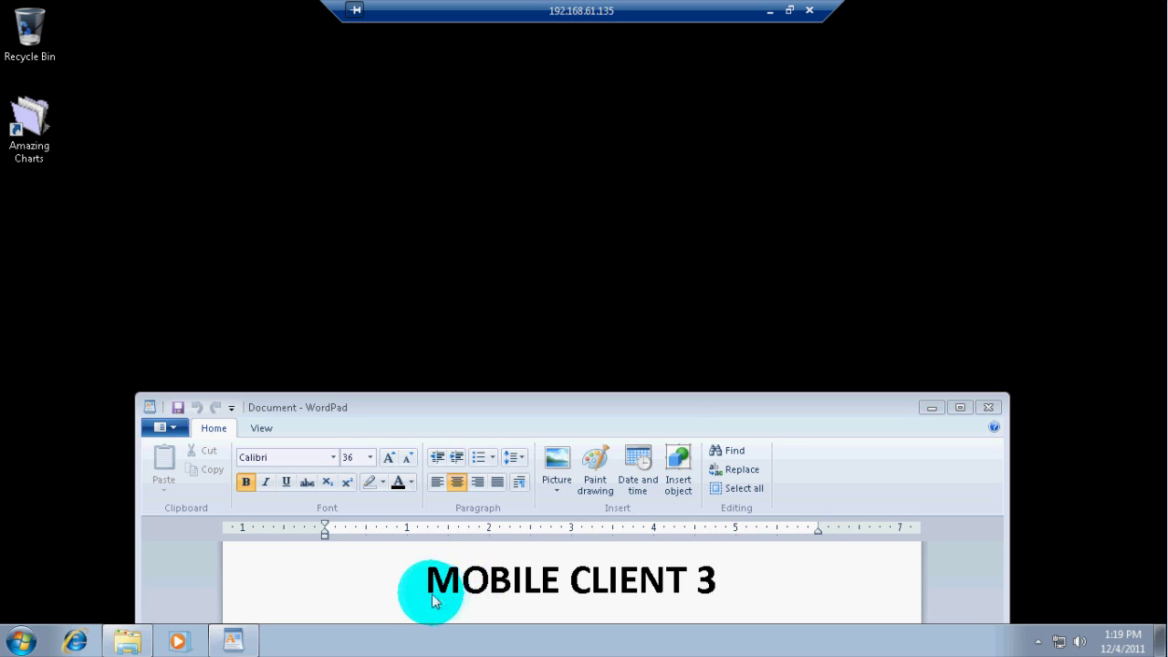
{"action": "left_click", "coordinate": [745, 589]}
{"action": "left_click", "coordinate": [417, 604]}
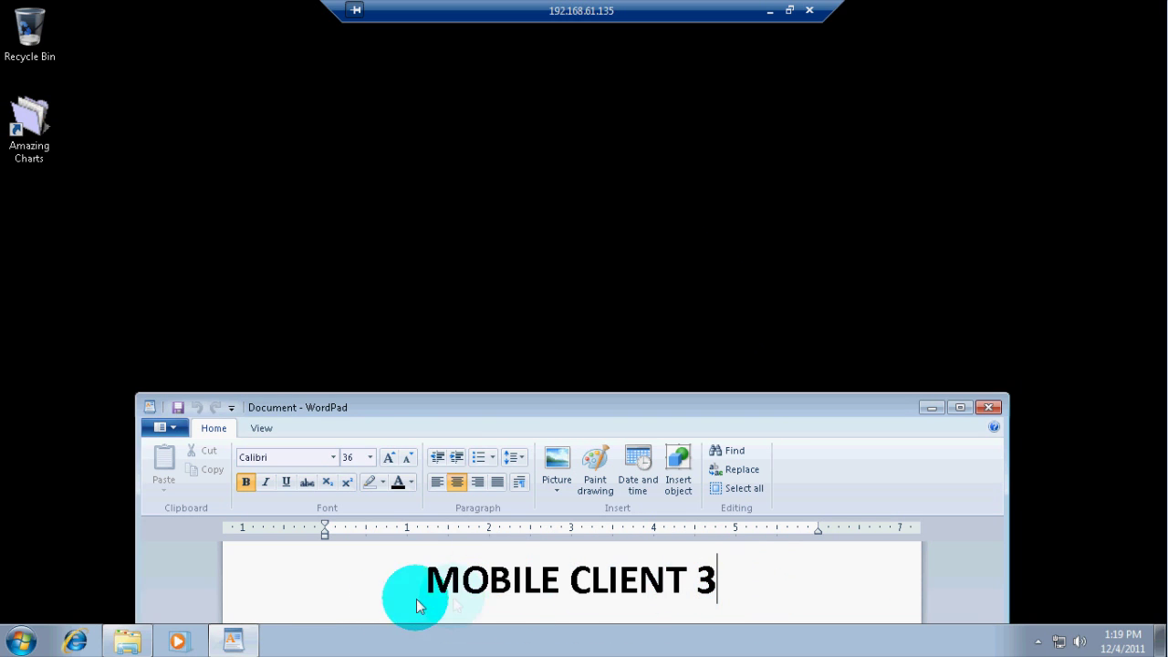
{"action": "left_click", "coordinate": [305, 594]}
{"action": "left_click", "coordinate": [721, 557]}
{"action": "left_click", "coordinate": [796, 534]}
{"action": "double_click", "coordinate": [37, 128]}
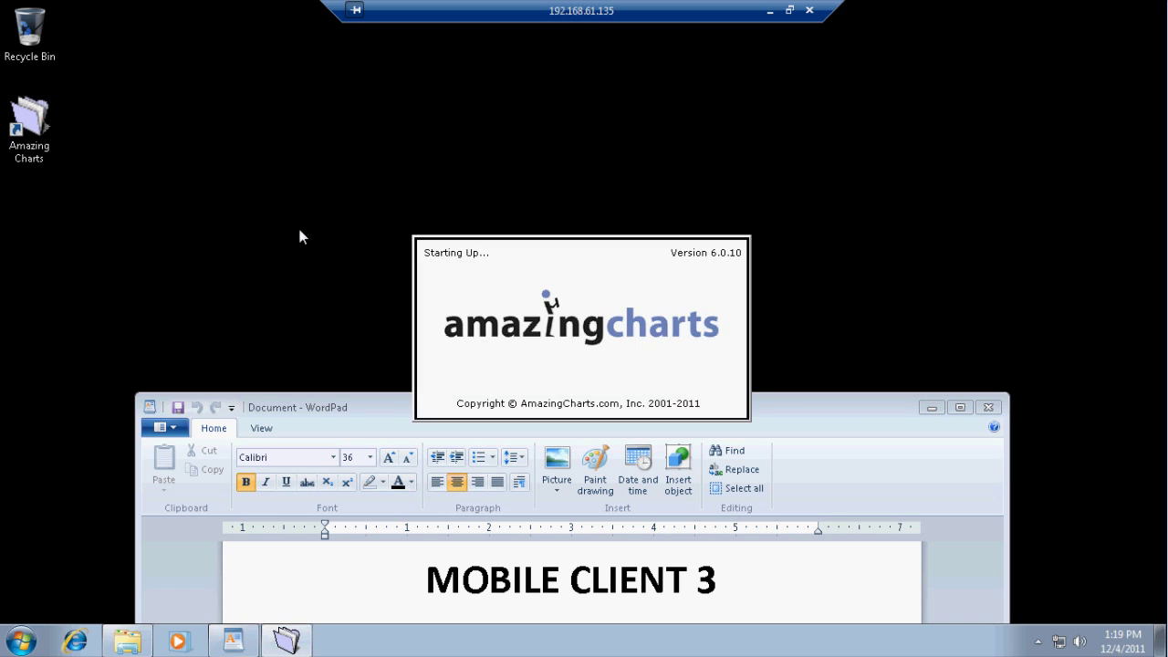
- Log in to Amazing Charts as the third user with that account's password
{"action": "left_click_drag", "start_coordinate": [454, 409], "coordinate": [753, 417]}
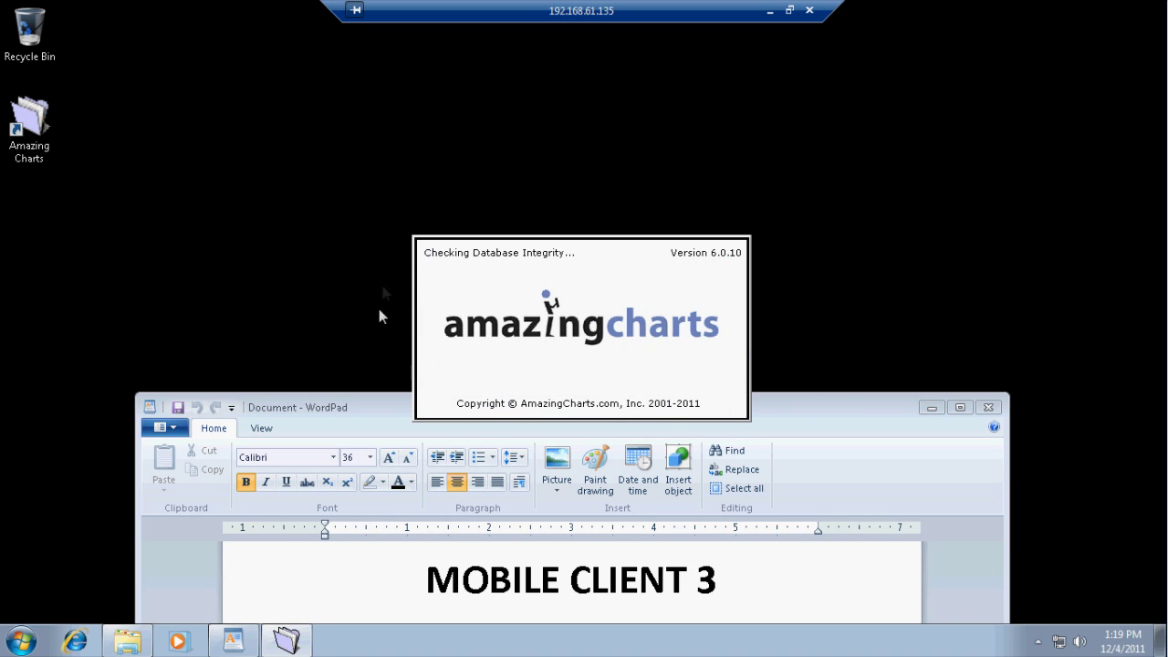
{"action": "left_click", "coordinate": [700, 410]}
{"action": "mouse_move", "coordinate": [495, 404]}
{"action": "left_mouse_down"}
{"action": "mouse_move", "coordinate": [649, 375]}
{"action": "mouse_move", "coordinate": [727, 270]}
{"action": "left_mouse_up"}
{"action": "left_click_drag", "start_coordinate": [398, 410], "coordinate": [663, 404]}
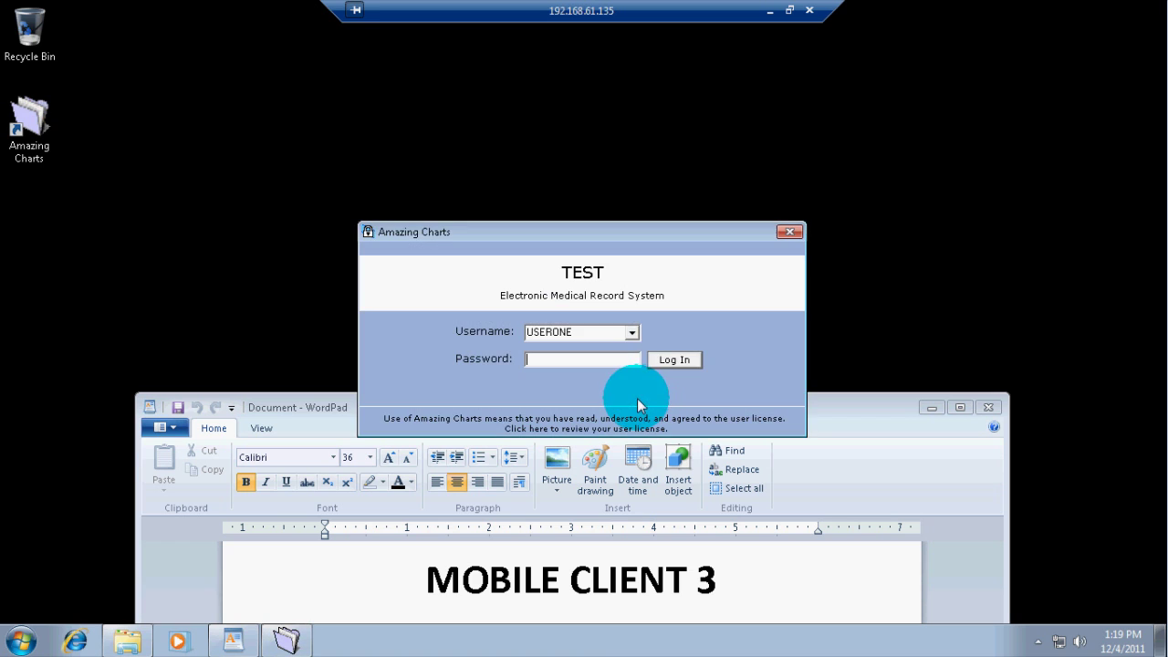
{"action": "left_click", "coordinate": [631, 334]}
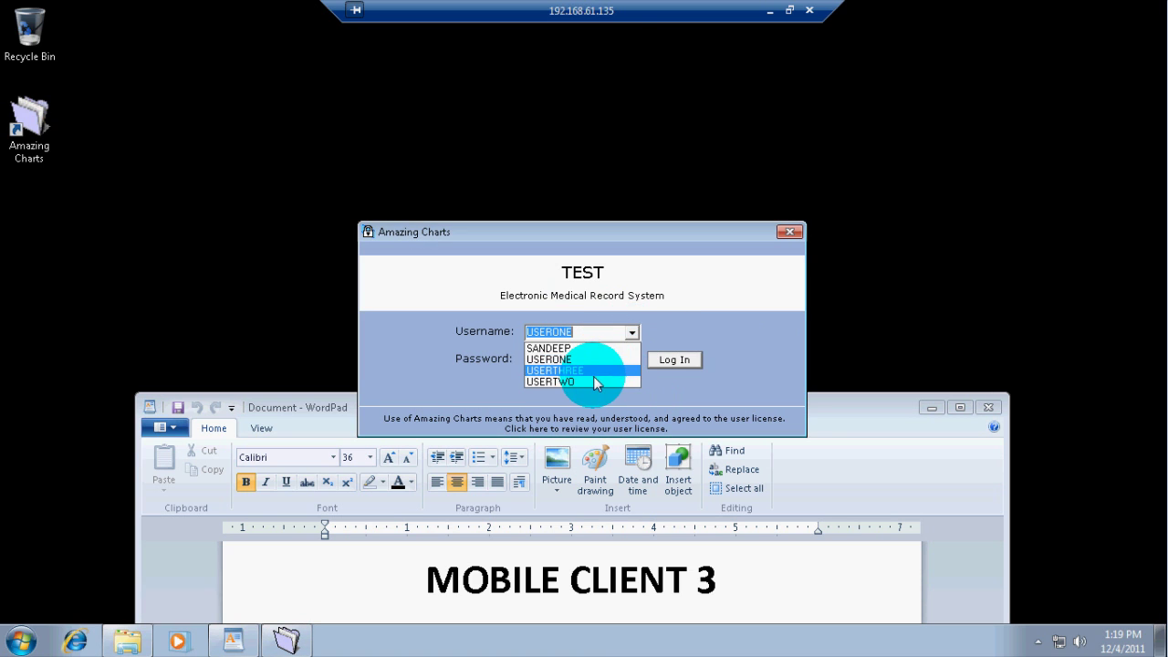
{"action": "left_click", "coordinate": [594, 381]}
{"action": "left_click", "coordinate": [629, 336]}
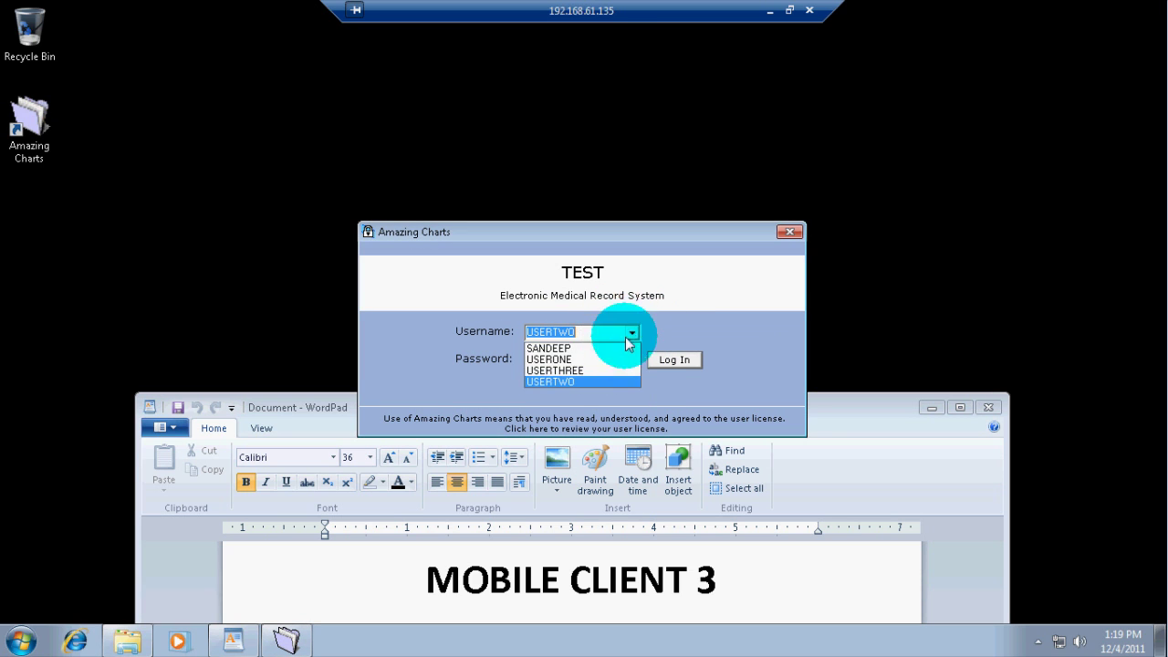
{"action": "left_click", "coordinate": [573, 370]}
{"action": "type", "text": "****"}
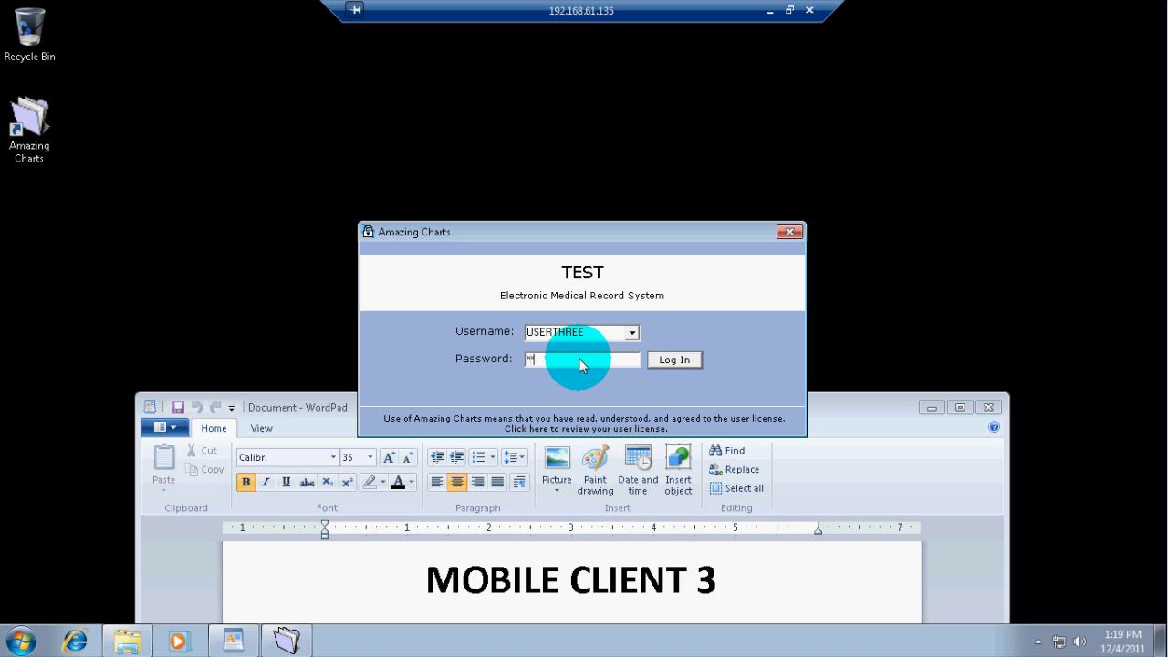
{"action": "key", "text": "Return"}
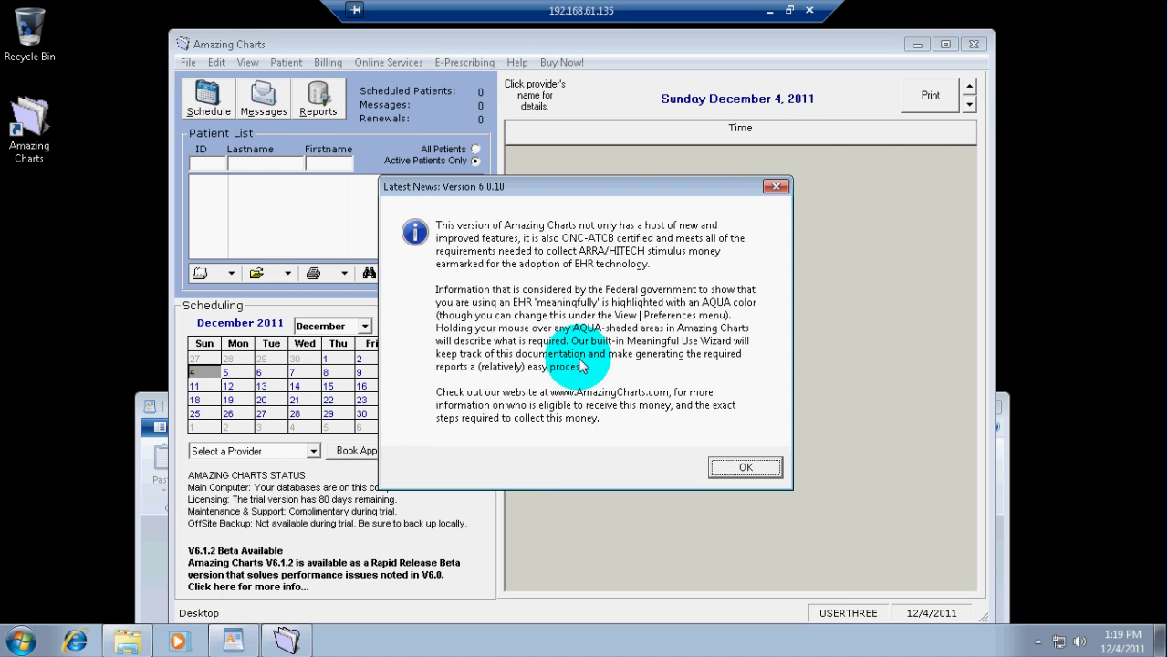
- Dismiss the version news and show the schedule for Tuesday December 27, 2011
{"action": "left_click", "coordinate": [760, 472]}
{"action": "left_click", "coordinate": [273, 386]}
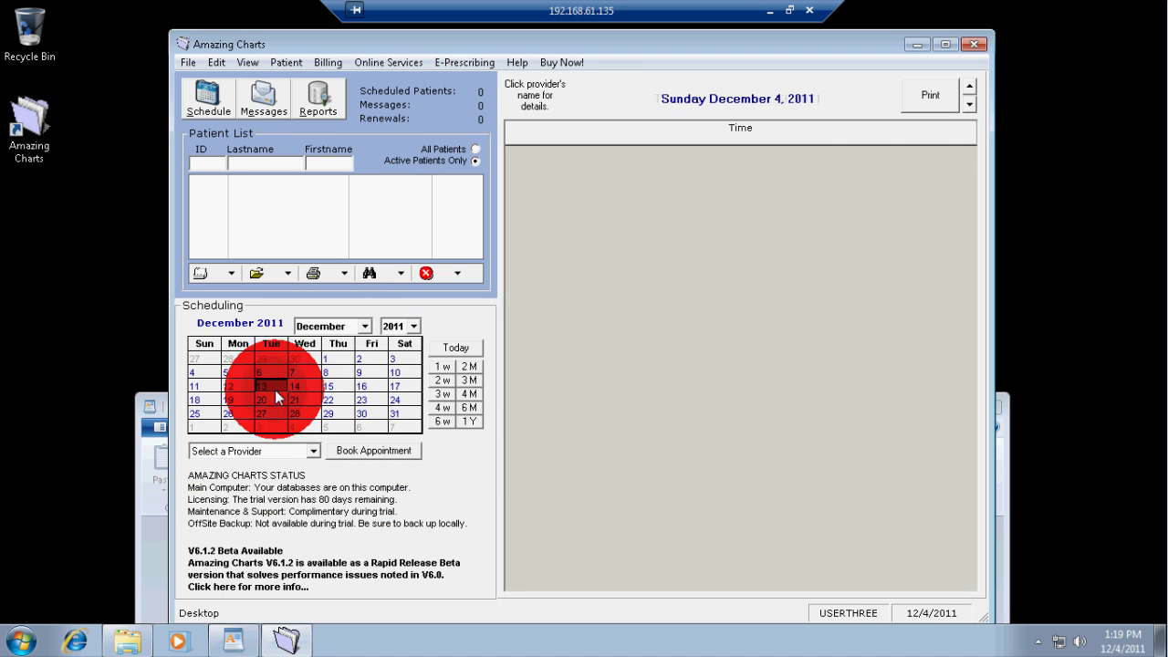
{"action": "left_click", "coordinate": [374, 412]}
{"action": "left_click", "coordinate": [394, 385]}
{"action": "left_click", "coordinate": [327, 400]}
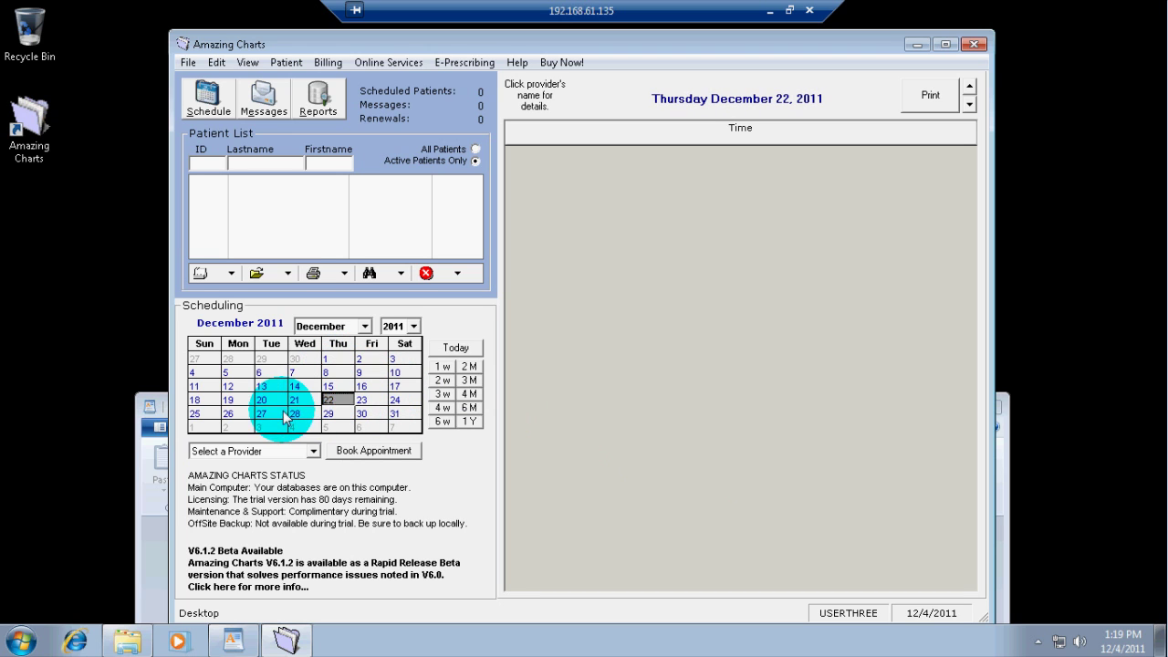
{"action": "left_click", "coordinate": [261, 413]}
{"action": "left_click", "coordinate": [329, 63]}
{"action": "left_click", "coordinate": [216, 62]}
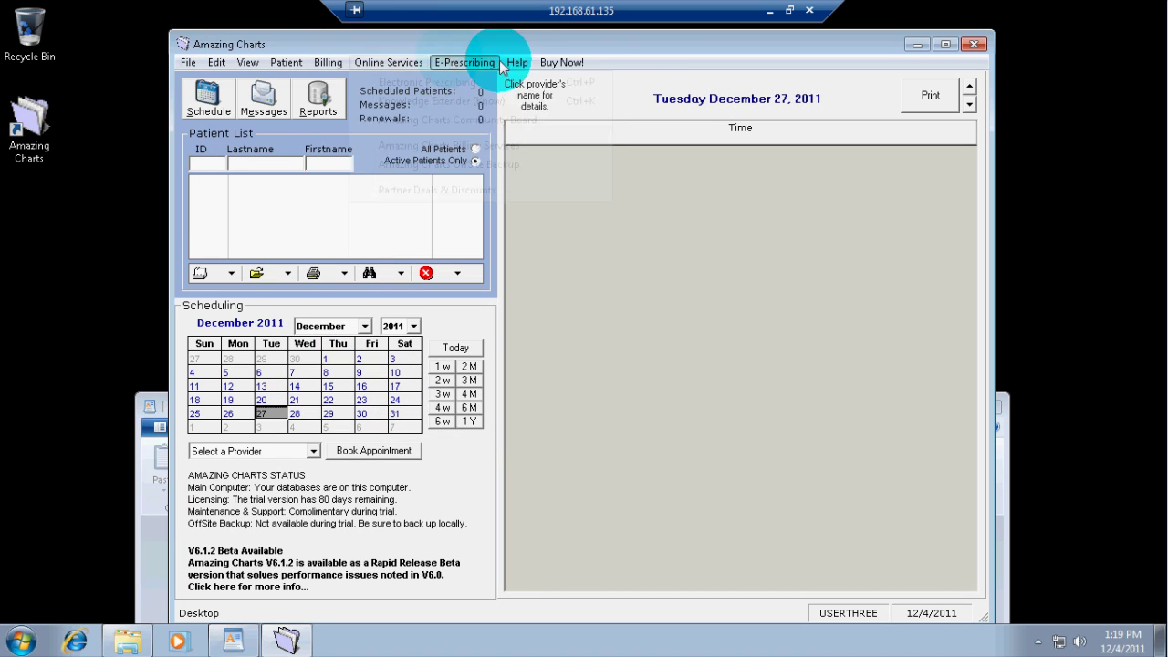
- Highlight the MOBILE CLIENT 3 note text, then minimize the third remote session
{"action": "left_click", "coordinate": [1003, 536]}
{"action": "left_click_drag", "start_coordinate": [899, 558], "coordinate": [378, 607]}
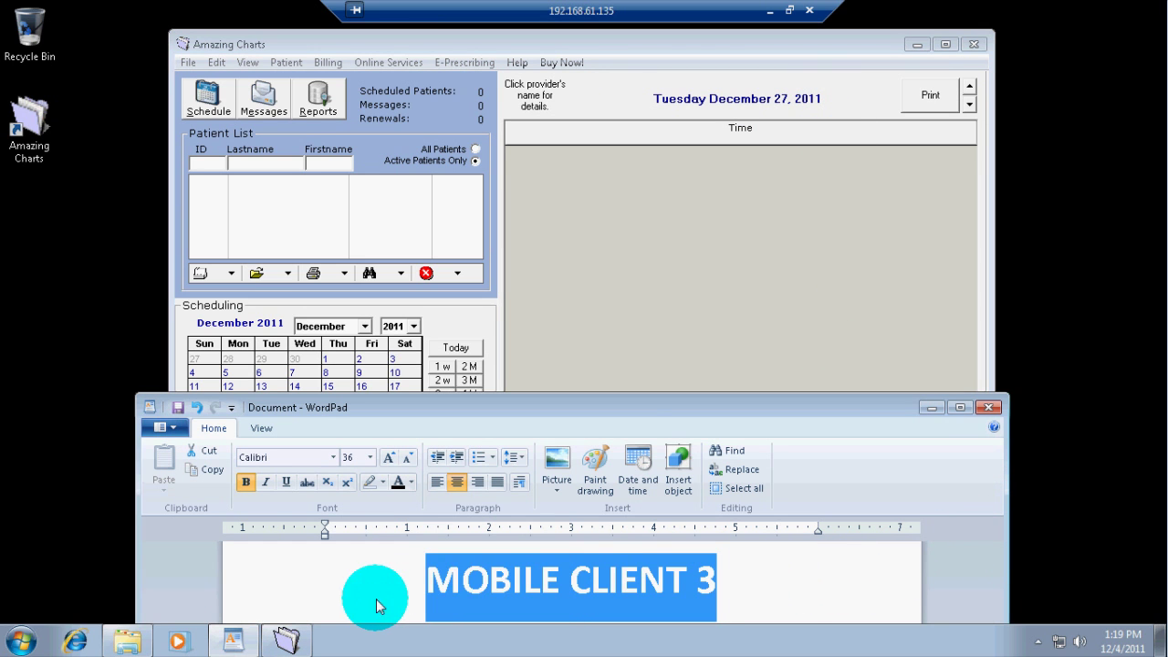
{"action": "left_click", "coordinate": [748, 276]}
{"action": "left_click", "coordinate": [769, 10]}
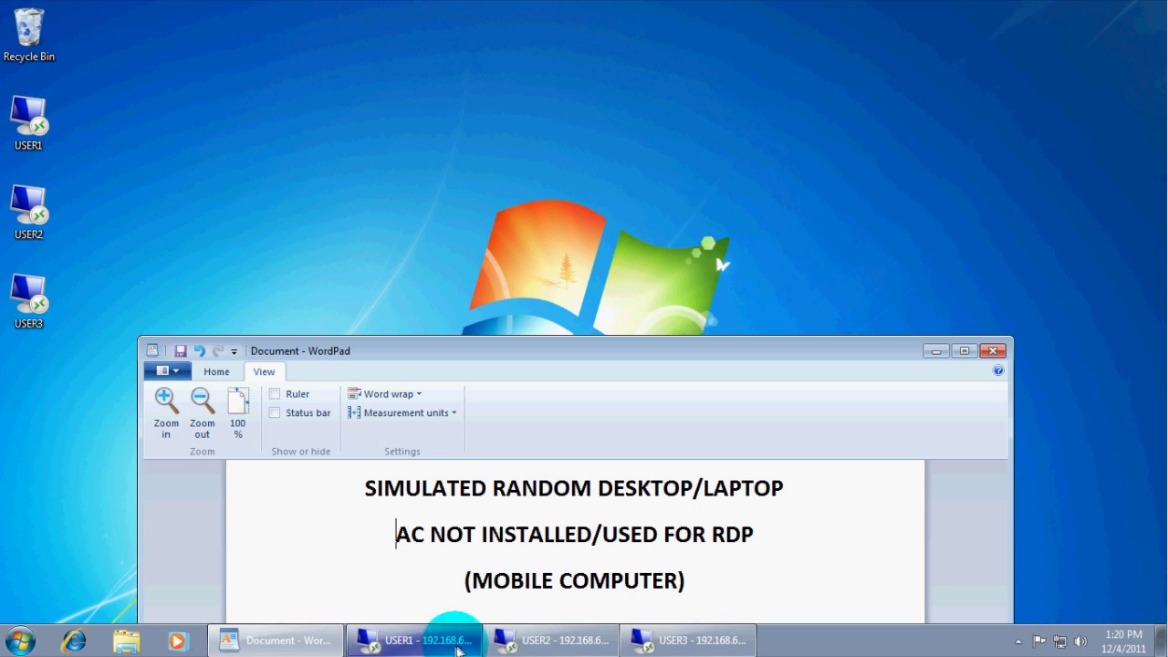
- Take the USER1 session out of full screen and resize it to a smaller window
{"action": "left_click", "coordinate": [461, 637]}
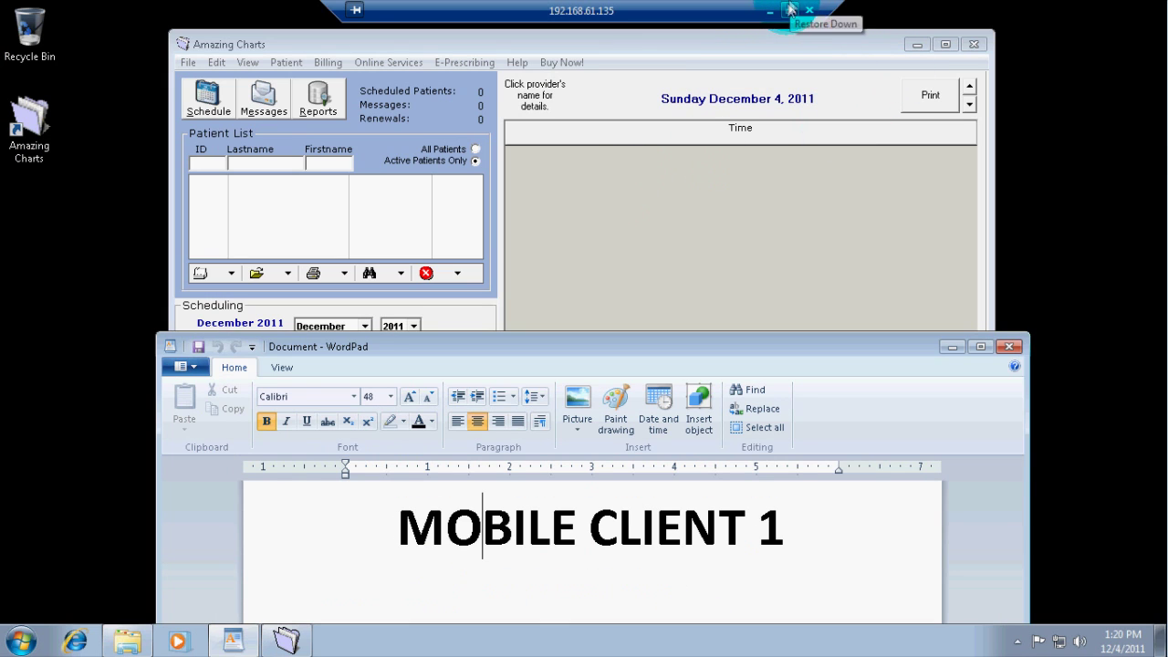
{"action": "left_click", "coordinate": [788, 11]}
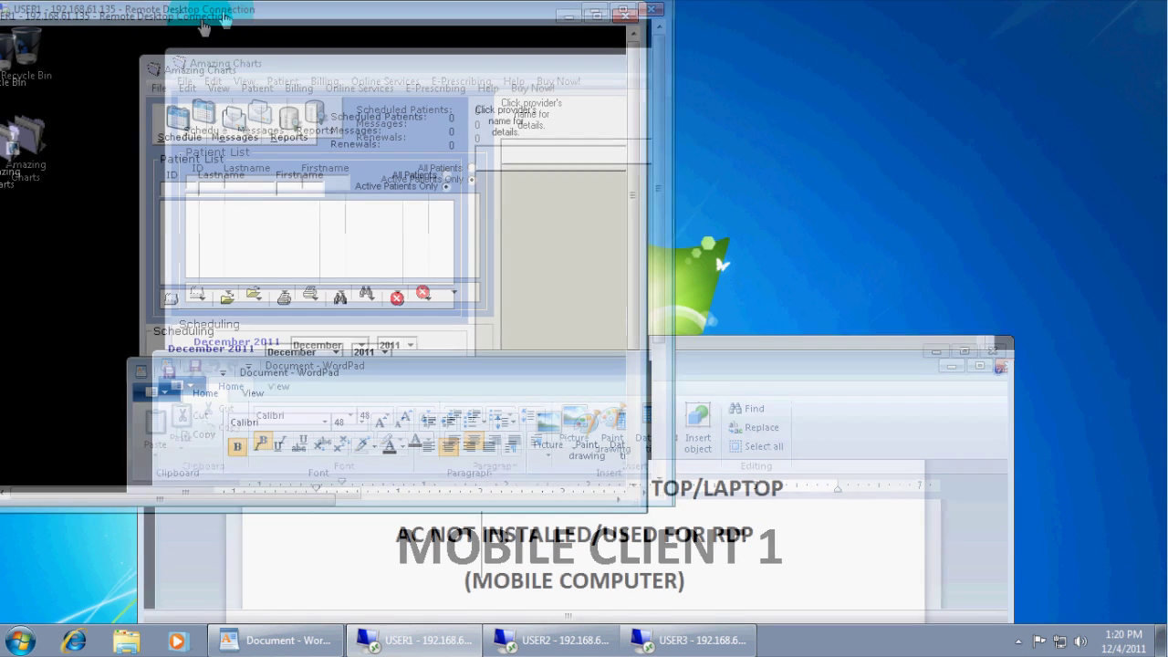
{"action": "double_click", "coordinate": [233, 11]}
{"action": "left_click", "coordinate": [673, 587]}
{"action": "left_click_drag", "start_coordinate": [634, 516], "coordinate": [498, 611]}
{"action": "left_click_drag", "start_coordinate": [164, 611], "coordinate": [281, 629]}
- Restore the USER2 session to a window and position it beside USER1
{"action": "left_click", "coordinate": [521, 639]}
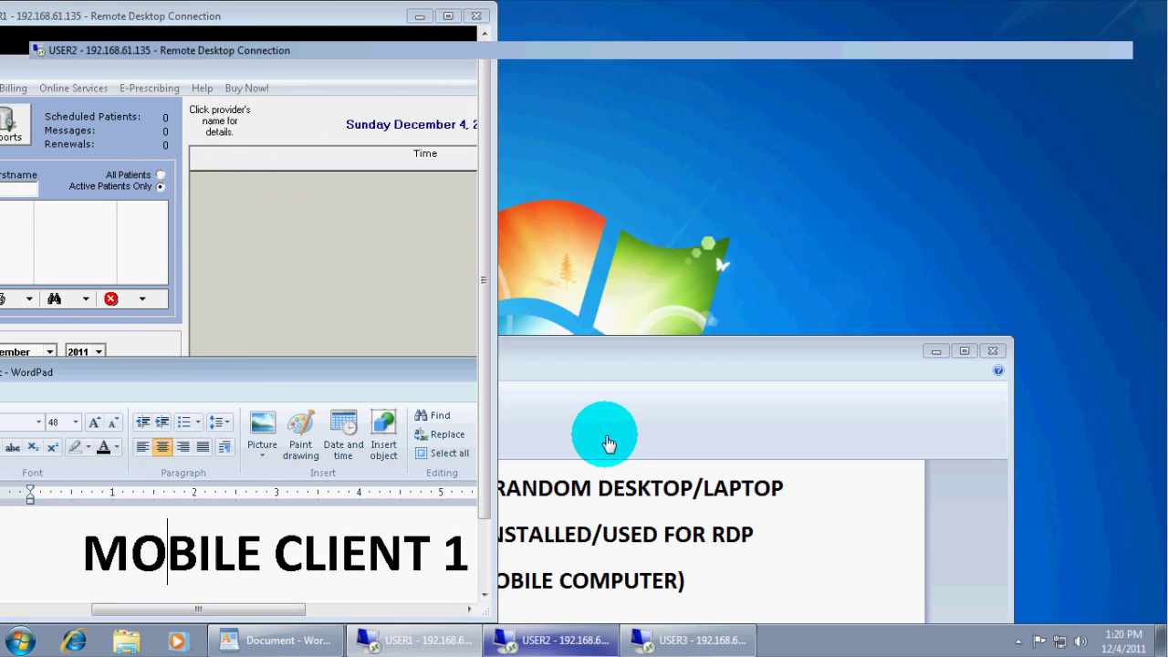
{"action": "left_click", "coordinate": [796, 13]}
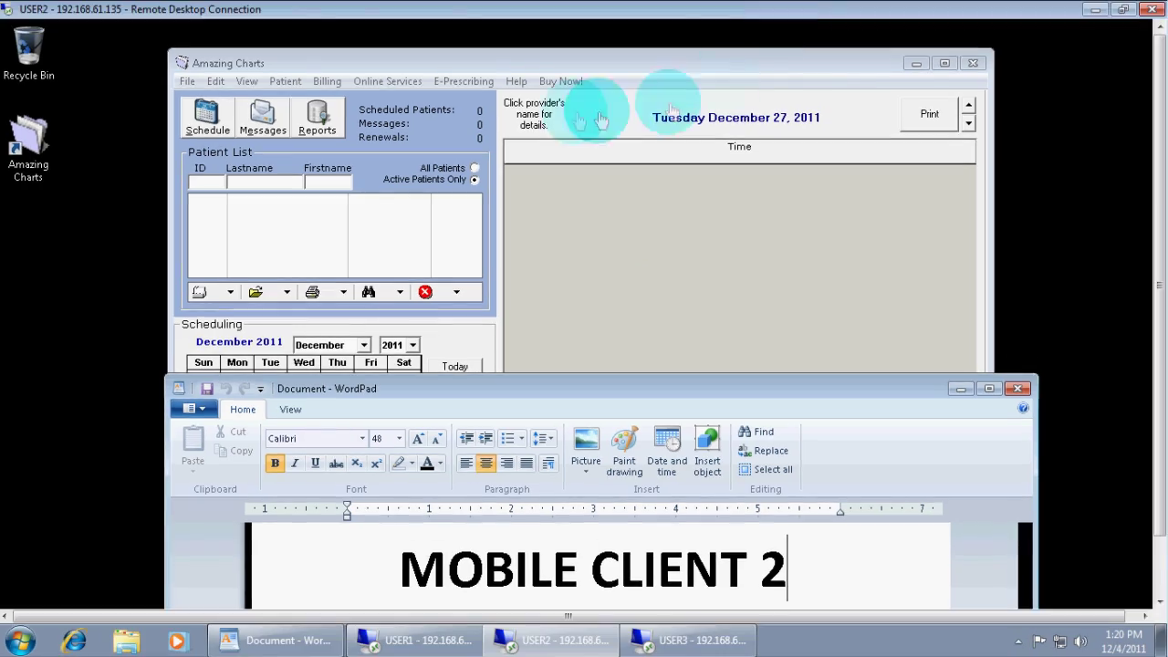
{"action": "left_click_drag", "start_coordinate": [599, 11], "coordinate": [735, 18]}
{"action": "left_click_drag", "start_coordinate": [396, 542], "coordinate": [490, 618]}
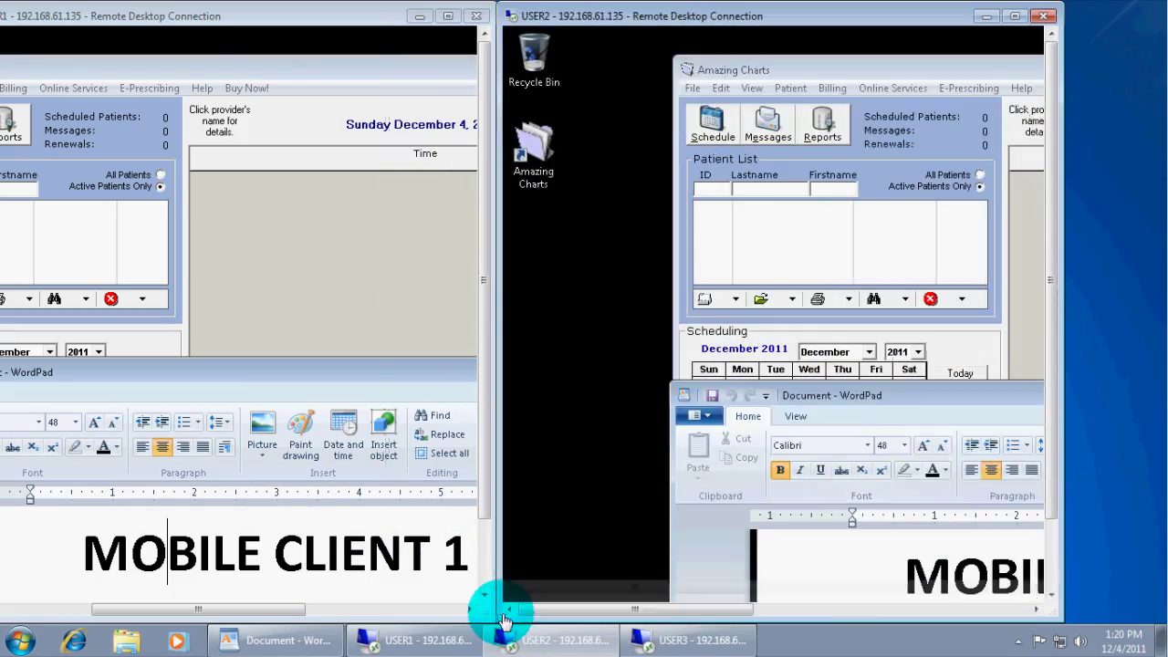
{"action": "left_click_drag", "start_coordinate": [639, 621], "coordinate": [769, 605]}
{"action": "left_click_drag", "start_coordinate": [497, 428], "coordinate": [352, 429]}
{"action": "left_click_drag", "start_coordinate": [131, 608], "coordinate": [172, 607]}
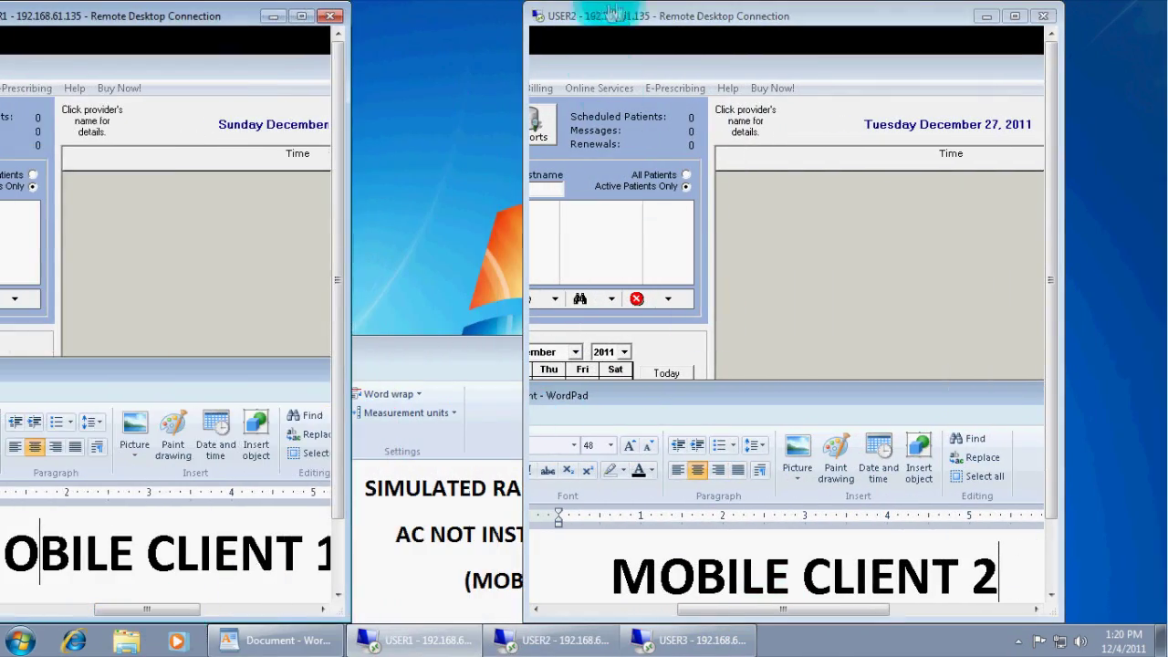
{"action": "left_click_drag", "start_coordinate": [646, 15], "coordinate": [477, 18]}
{"action": "left_click_drag", "start_coordinate": [432, 505], "coordinate": [417, 624]}
{"action": "left_click_drag", "start_coordinate": [892, 430], "coordinate": [751, 430]}
- Restore the USER3 session from full screen and tile it on the right side
{"action": "left_click", "coordinate": [693, 639]}
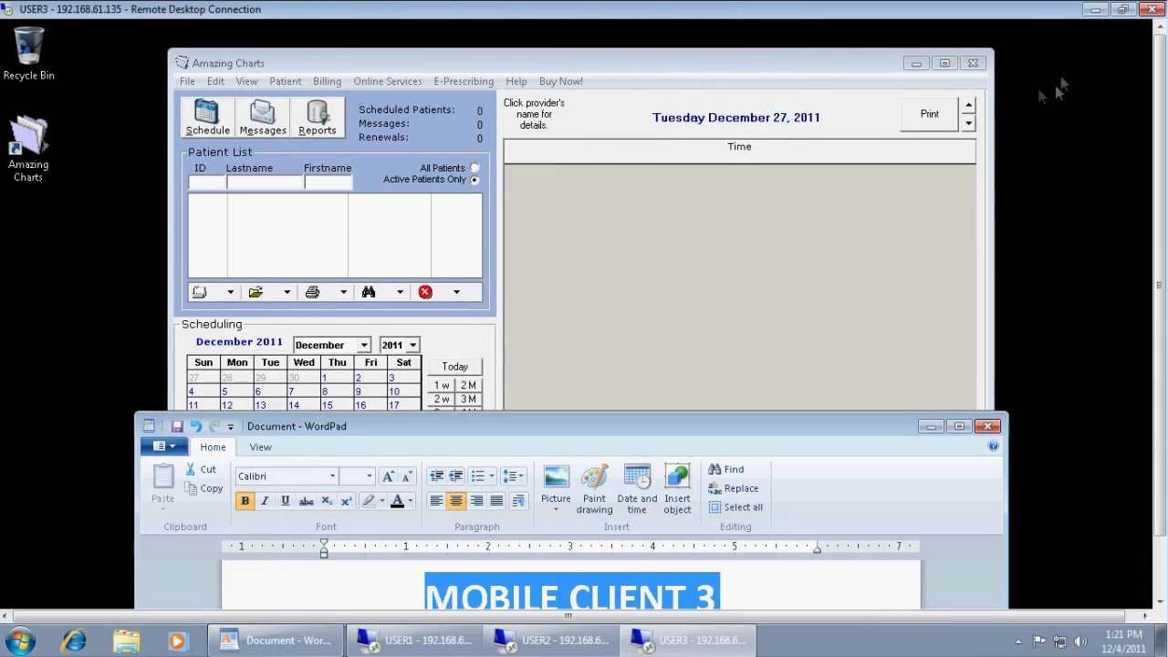
{"action": "left_click", "coordinate": [1123, 9]}
{"action": "left_click_drag", "start_coordinate": [388, 318], "coordinate": [739, 334]}
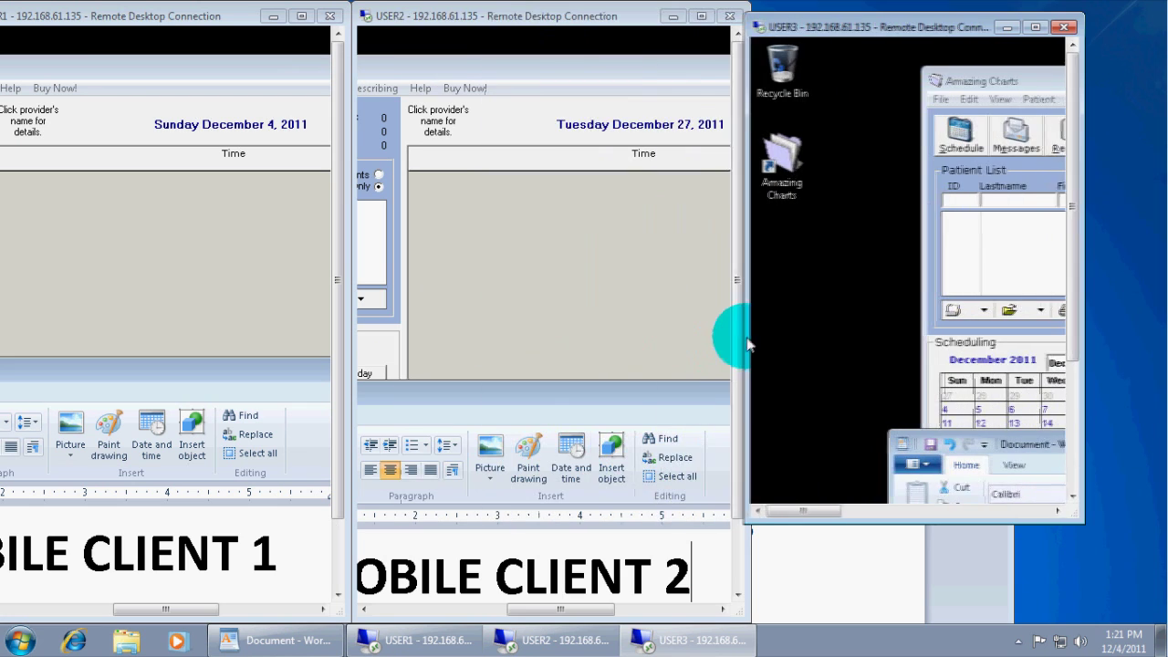
{"action": "left_click_drag", "start_coordinate": [1086, 290], "coordinate": [1164, 296]}
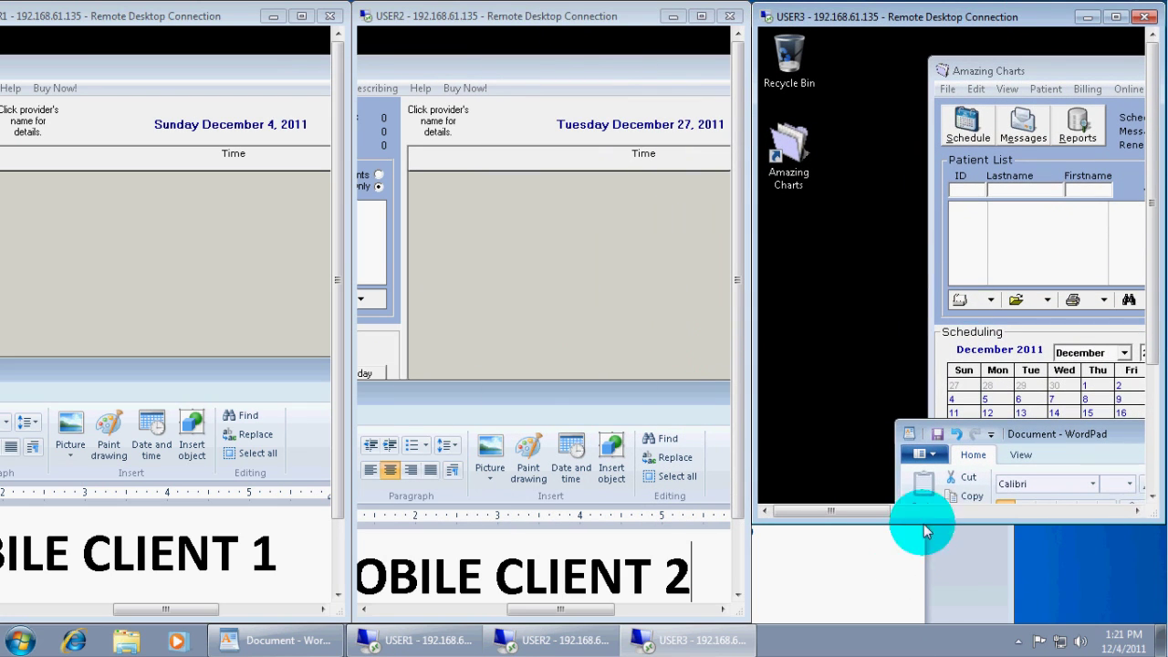
- Finish sizing the USER3 window and minimize the USER1 and USER2 sessions
{"action": "left_click_drag", "start_coordinate": [925, 521], "coordinate": [850, 616]}
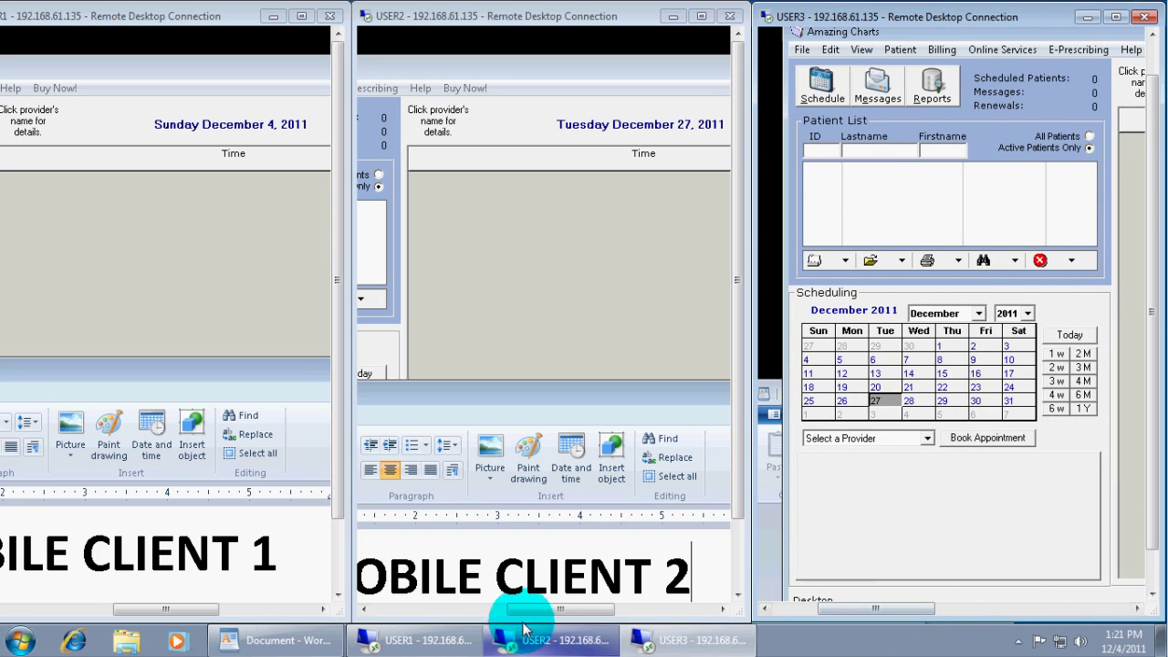
{"action": "left_click_drag", "start_coordinate": [535, 609], "coordinate": [602, 622]}
{"action": "left_click_drag", "start_coordinate": [544, 632], "coordinate": [537, 633]}
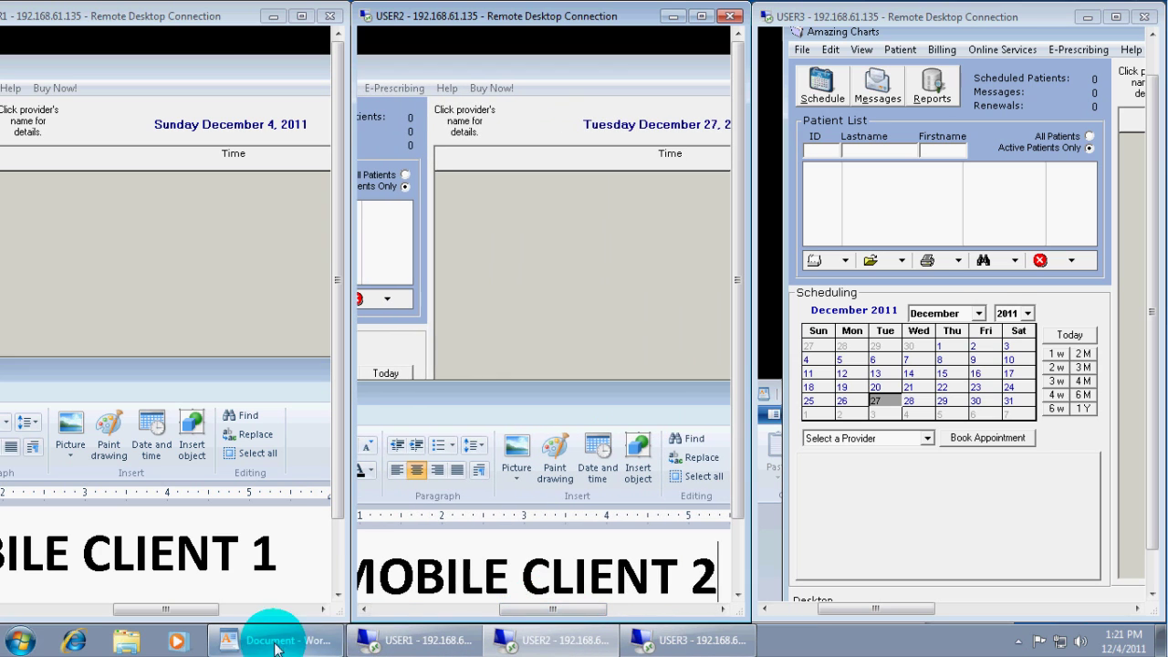
{"action": "left_click", "coordinate": [272, 16]}
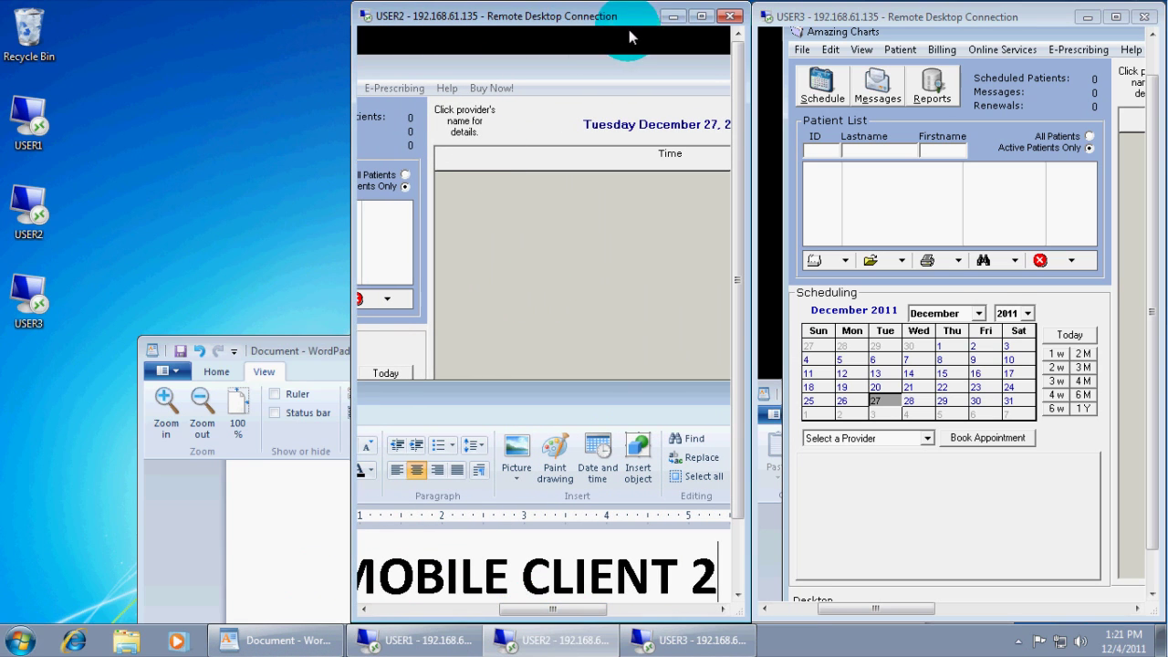
{"action": "left_click", "coordinate": [668, 18]}
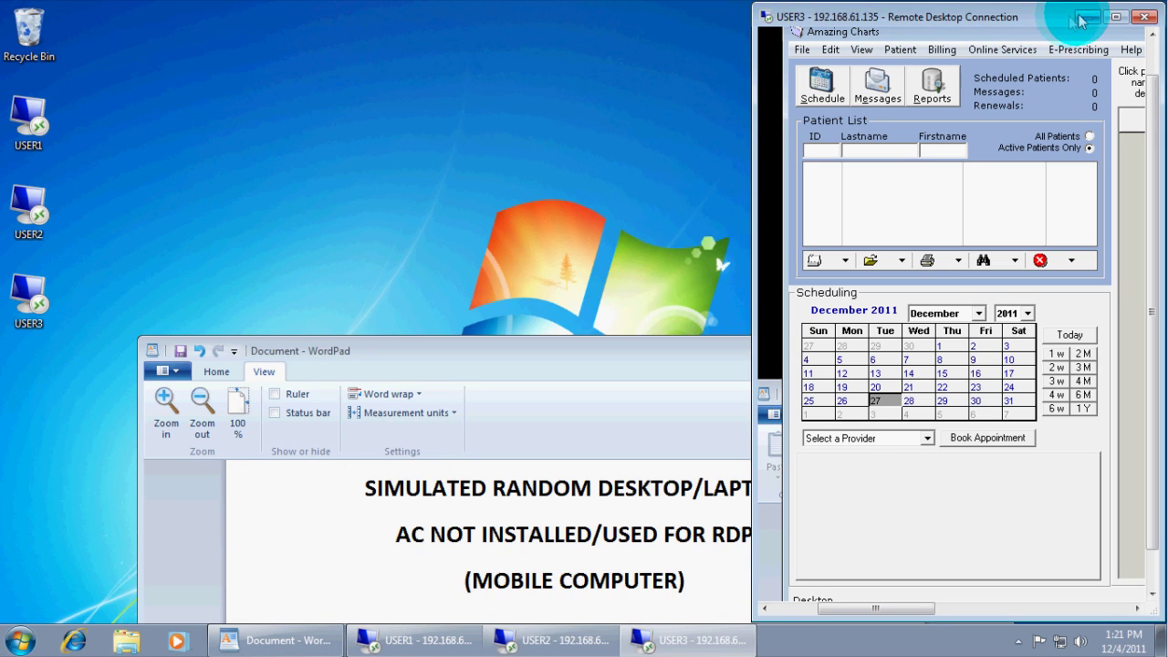
- Minimize the USER3 session and highlight the FAKE TERMINAL SERVER heading in the local note
{"action": "left_click", "coordinate": [1085, 17]}
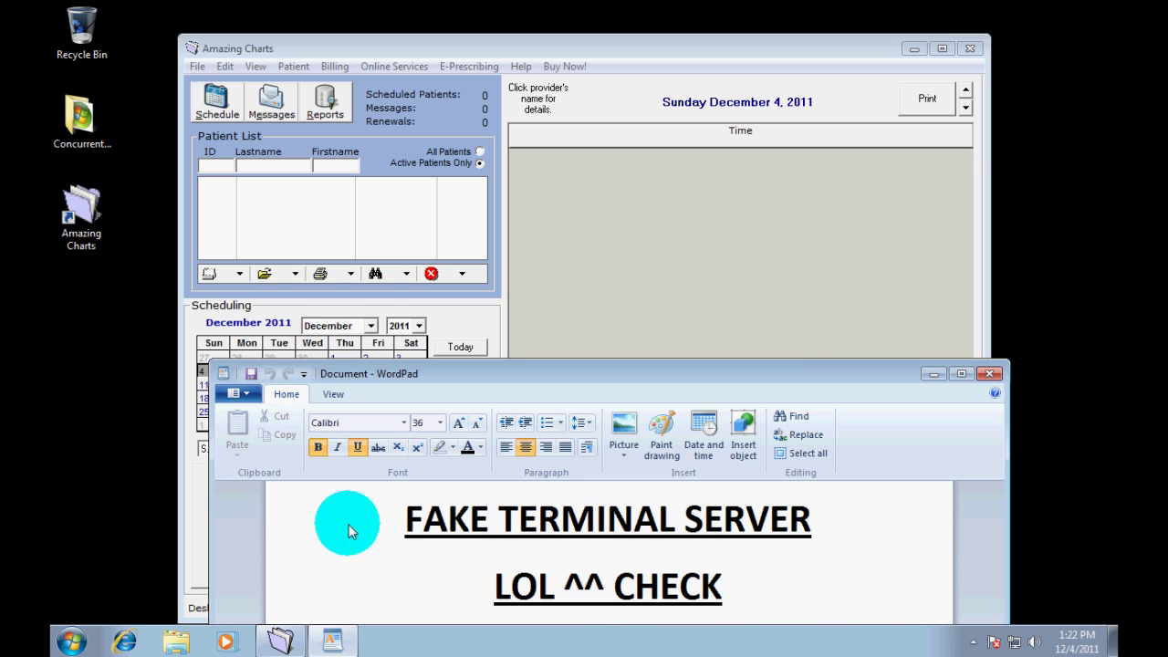
{"action": "left_click_drag", "start_coordinate": [408, 519], "coordinate": [816, 539]}
{"action": "left_click", "coordinate": [835, 600]}
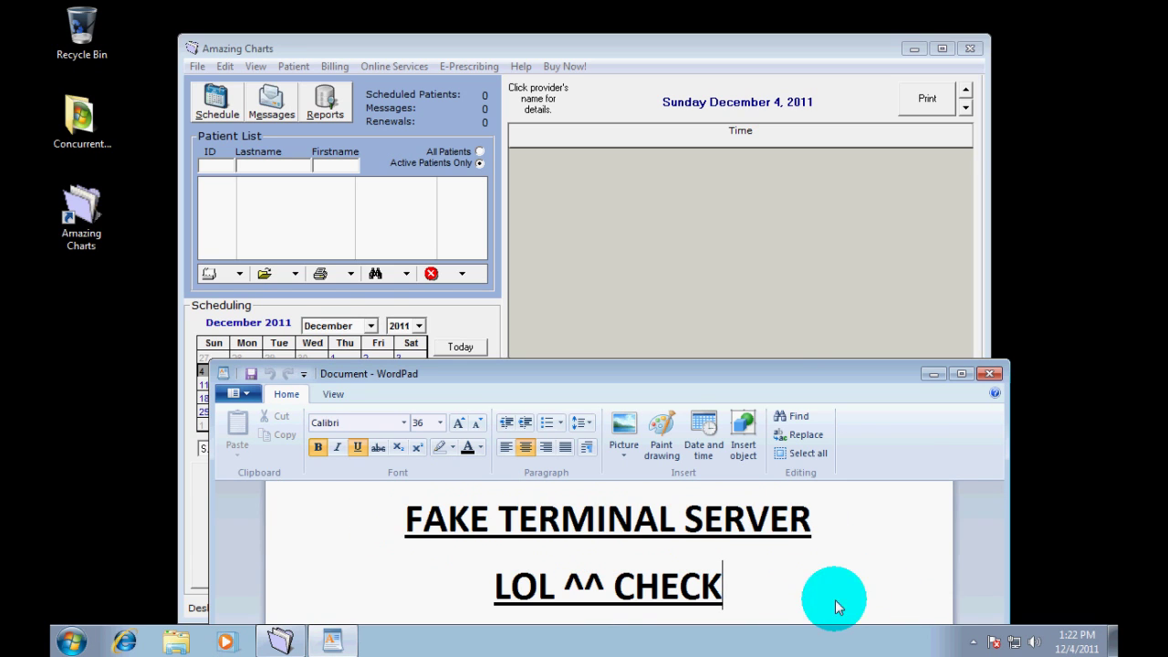
- Open Task Manager with Ctrl+Shift+Esc and select the USER 1, USER 2 and USER 3 sessions
{"action": "key", "text": "ctrl+shift+Escape"}
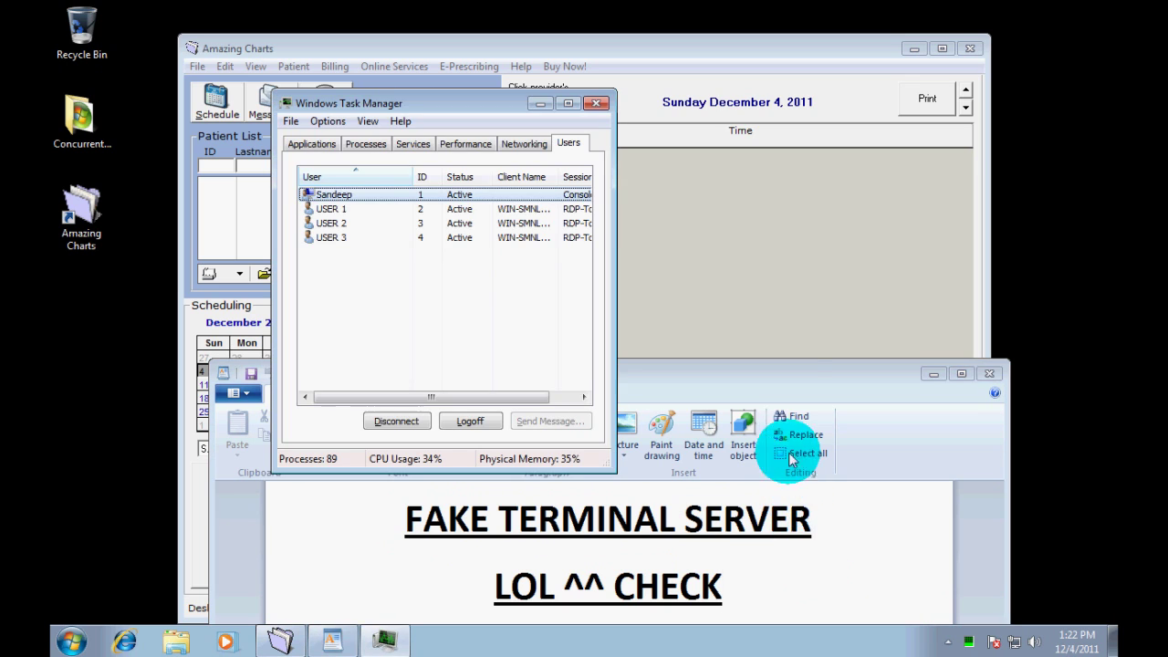
{"action": "left_click", "coordinate": [361, 211]}
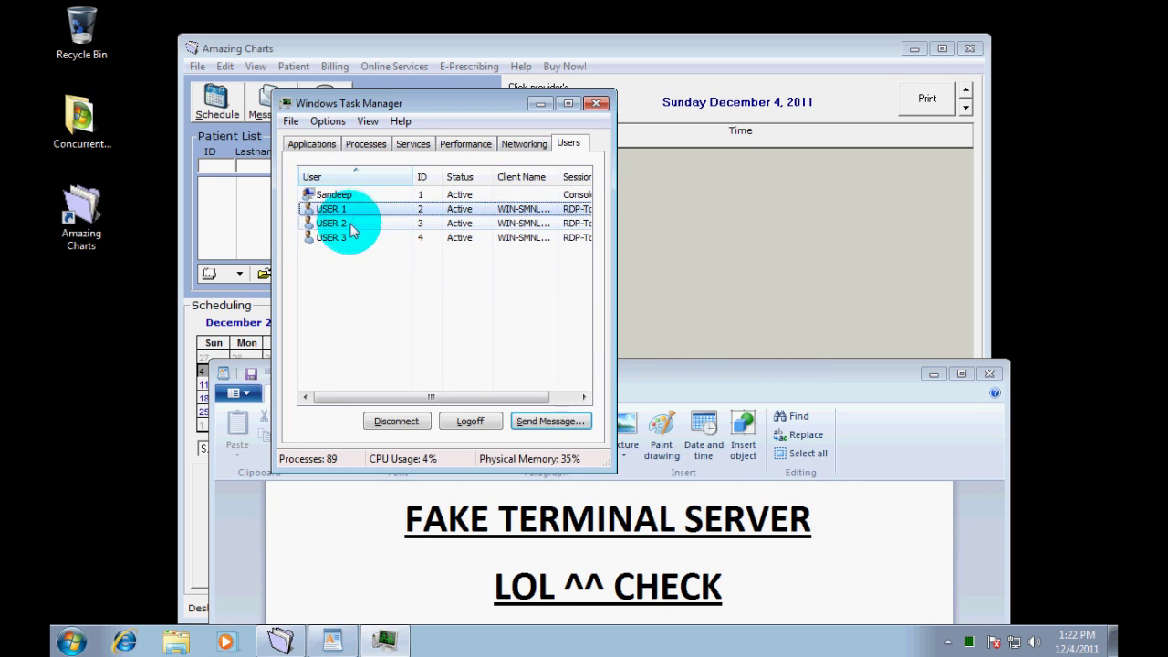
{"action": "left_click", "coordinate": [352, 224]}
{"action": "left_click", "coordinate": [356, 238]}
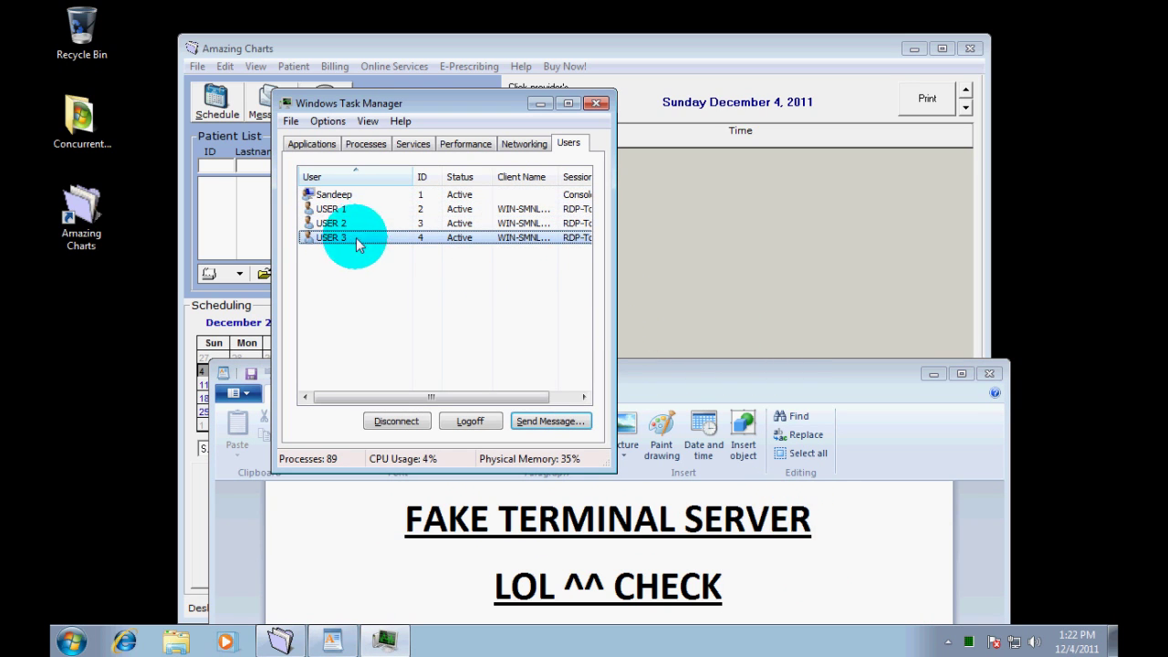
- Show all users' processes, select each Amazing Charts process, then view the Performance tab
{"action": "left_click", "coordinate": [367, 149]}
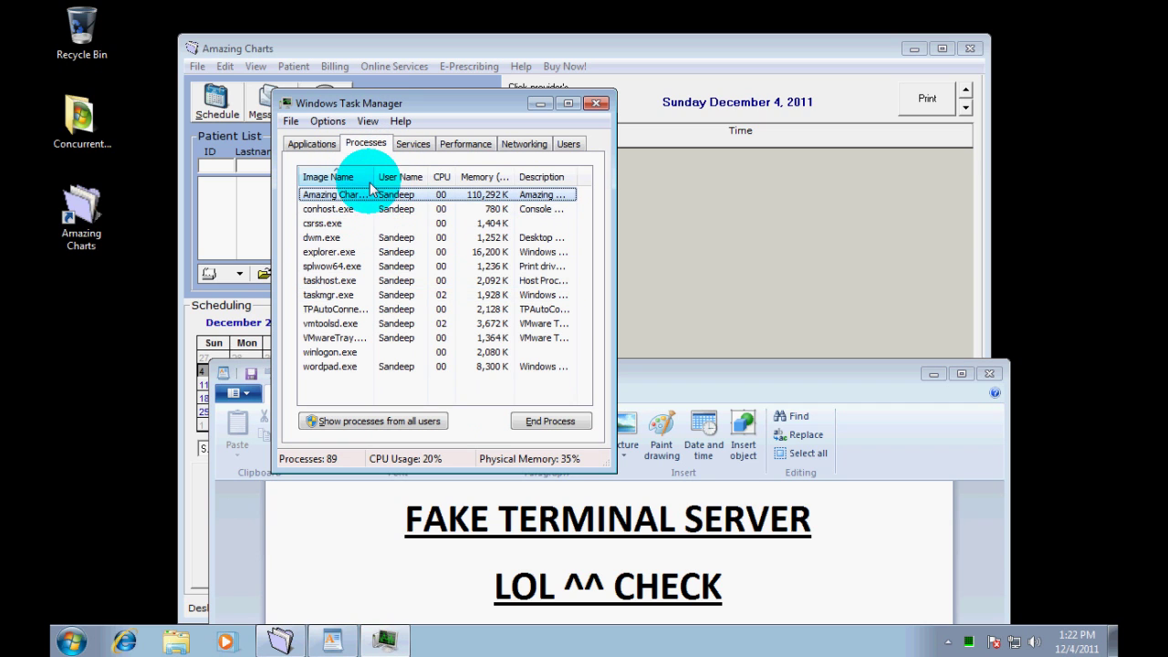
{"action": "left_click_drag", "start_coordinate": [375, 179], "coordinate": [376, 229]}
{"action": "left_click", "coordinate": [384, 424]}
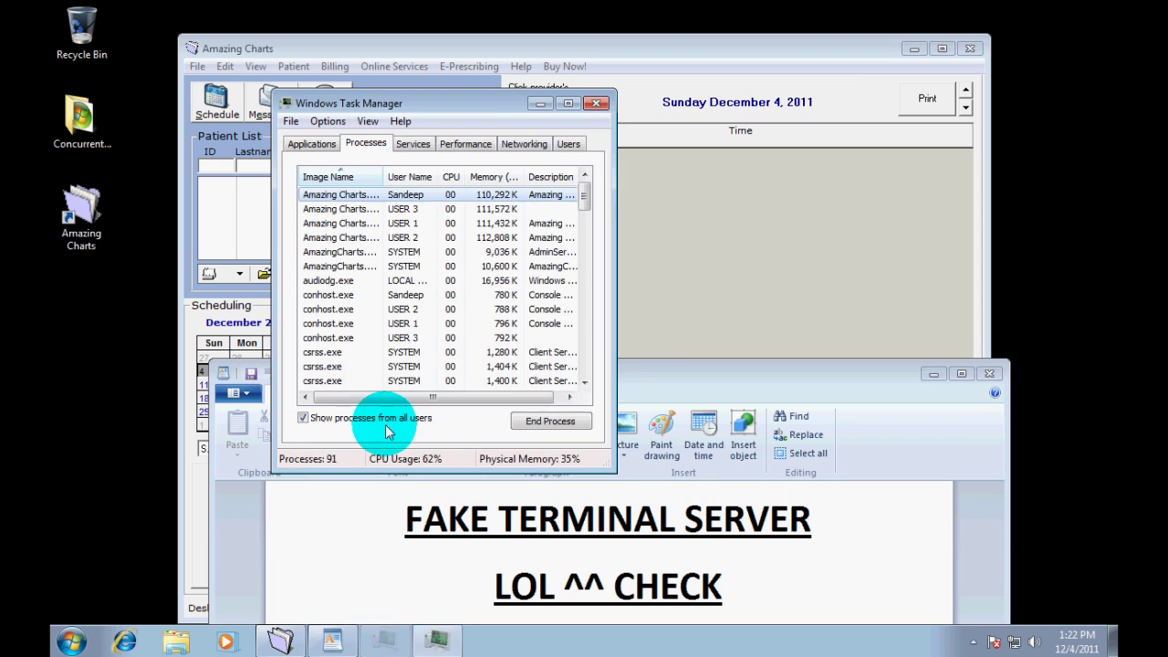
{"action": "left_click_drag", "start_coordinate": [384, 177], "coordinate": [433, 195]}
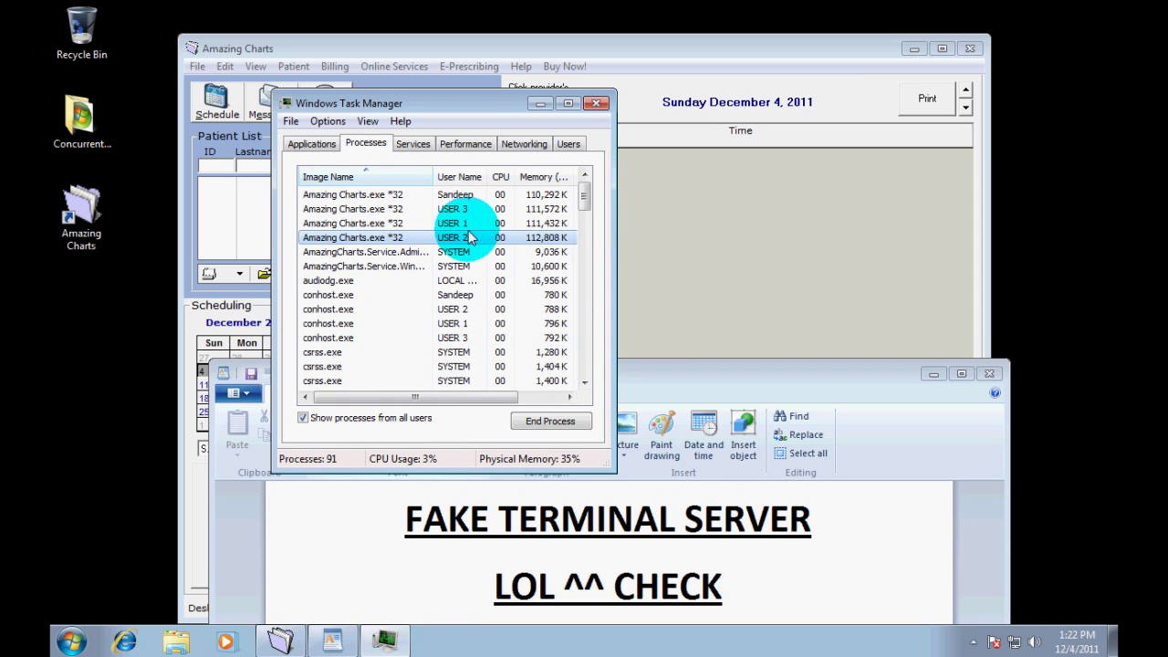
{"action": "left_click", "coordinate": [463, 224]}
{"action": "left_click", "coordinate": [470, 210]}
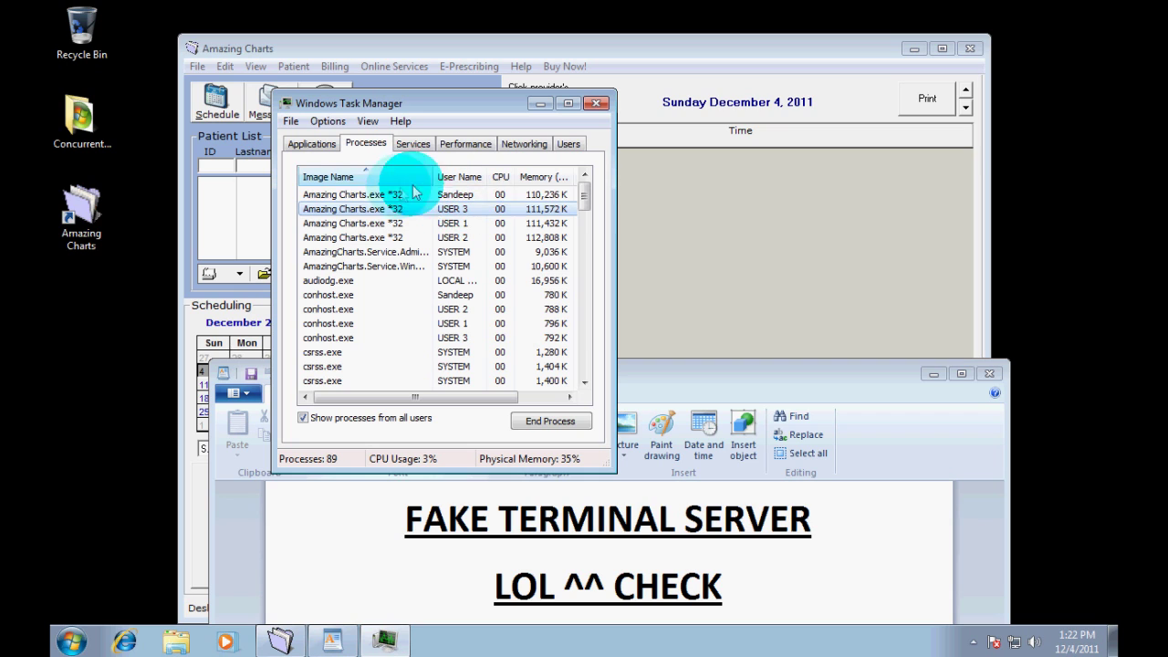
{"action": "left_click", "coordinate": [455, 195]}
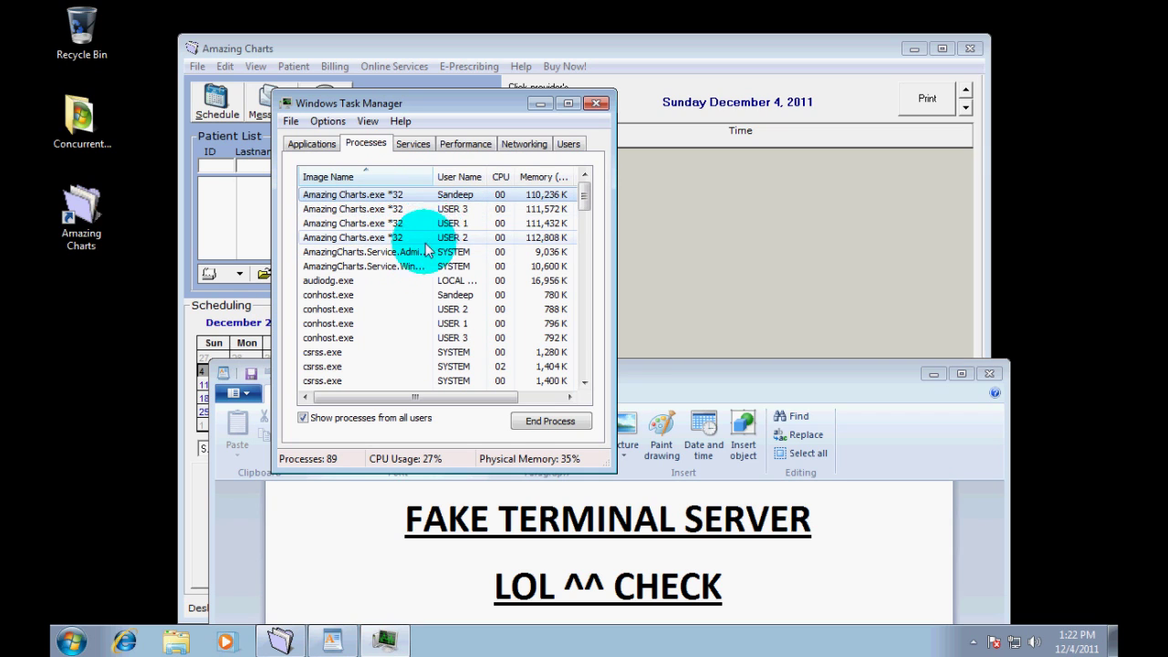
{"action": "left_click", "coordinate": [461, 146]}
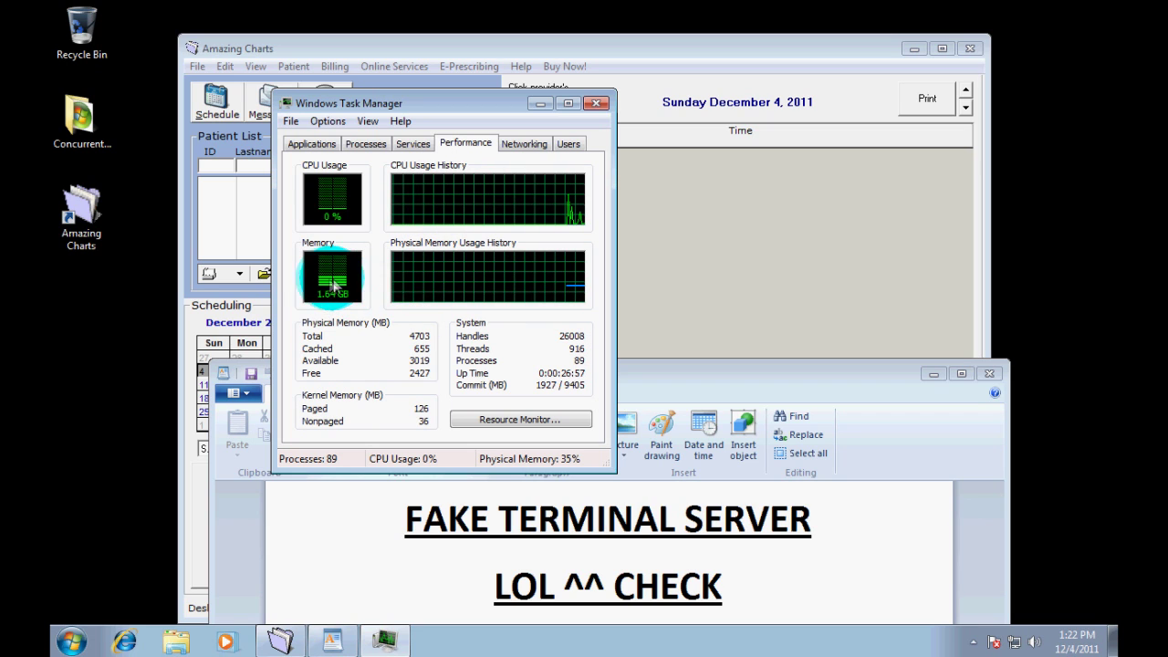
- Cycle through the Users, Networking, Performance, Services and Processes tabs, ending on Applications
{"action": "left_click", "coordinate": [560, 146]}
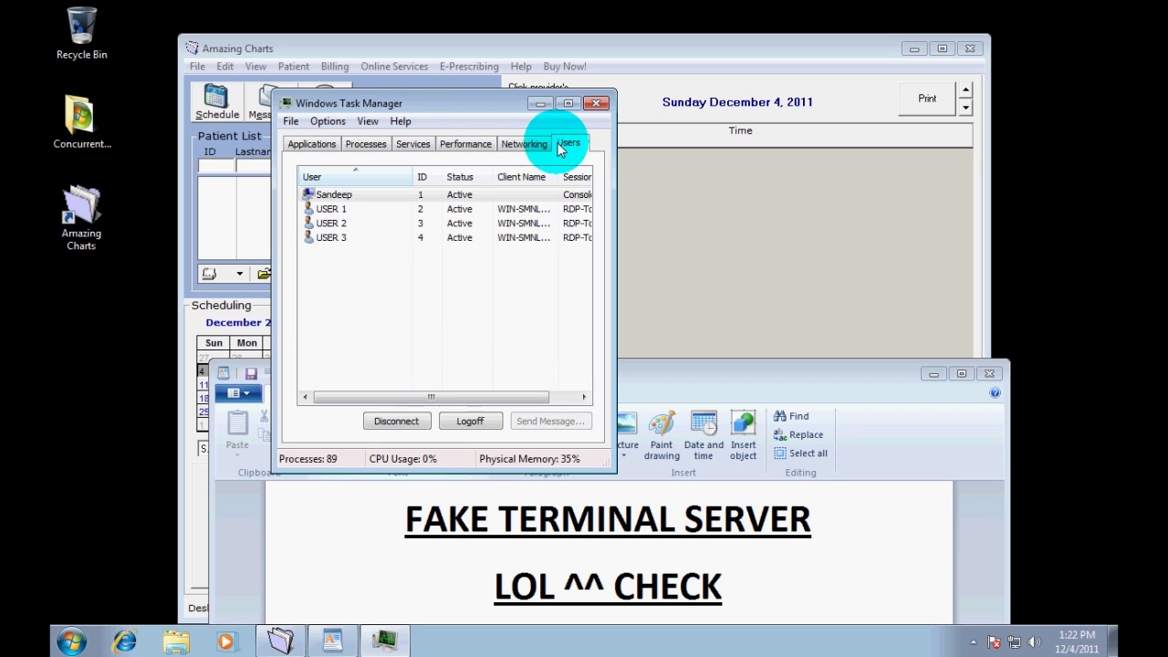
{"action": "left_click_drag", "start_coordinate": [442, 398], "coordinate": [409, 401]}
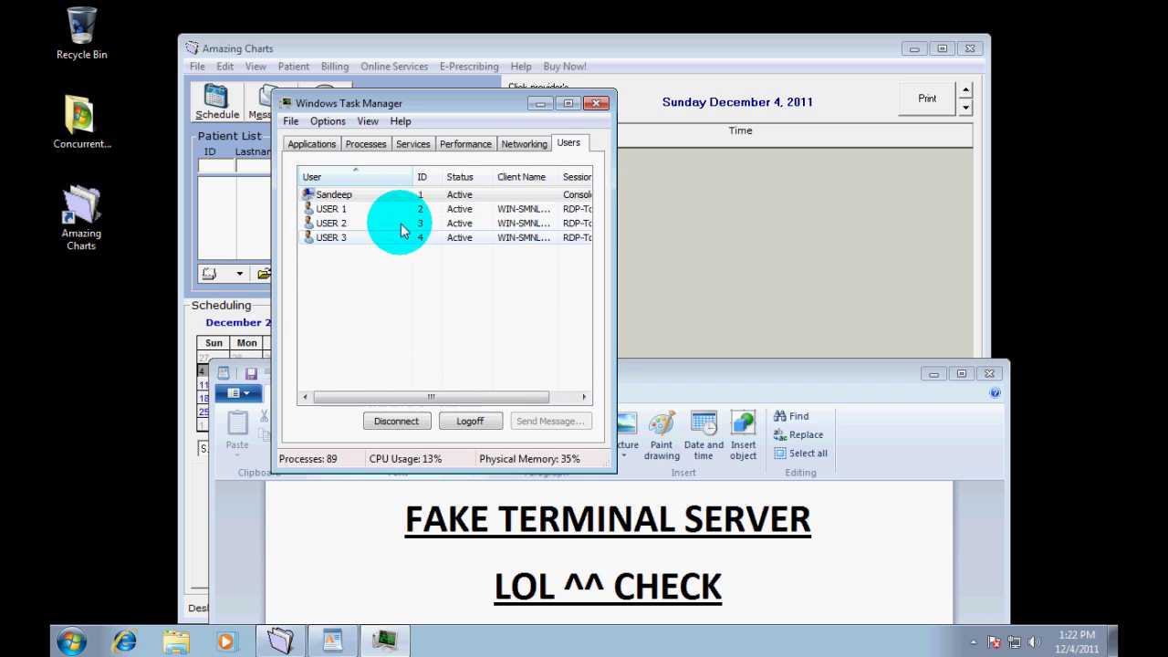
{"action": "left_click", "coordinate": [516, 141]}
{"action": "left_click", "coordinate": [467, 148]}
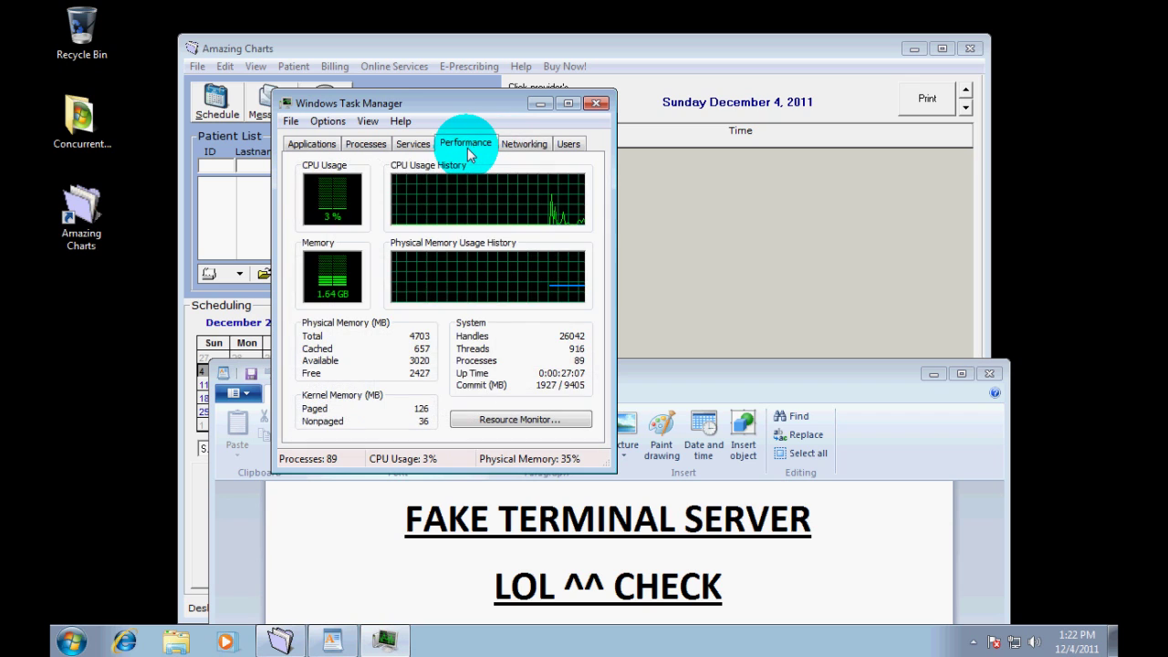
{"action": "left_click", "coordinate": [398, 146]}
{"action": "left_click", "coordinate": [365, 144]}
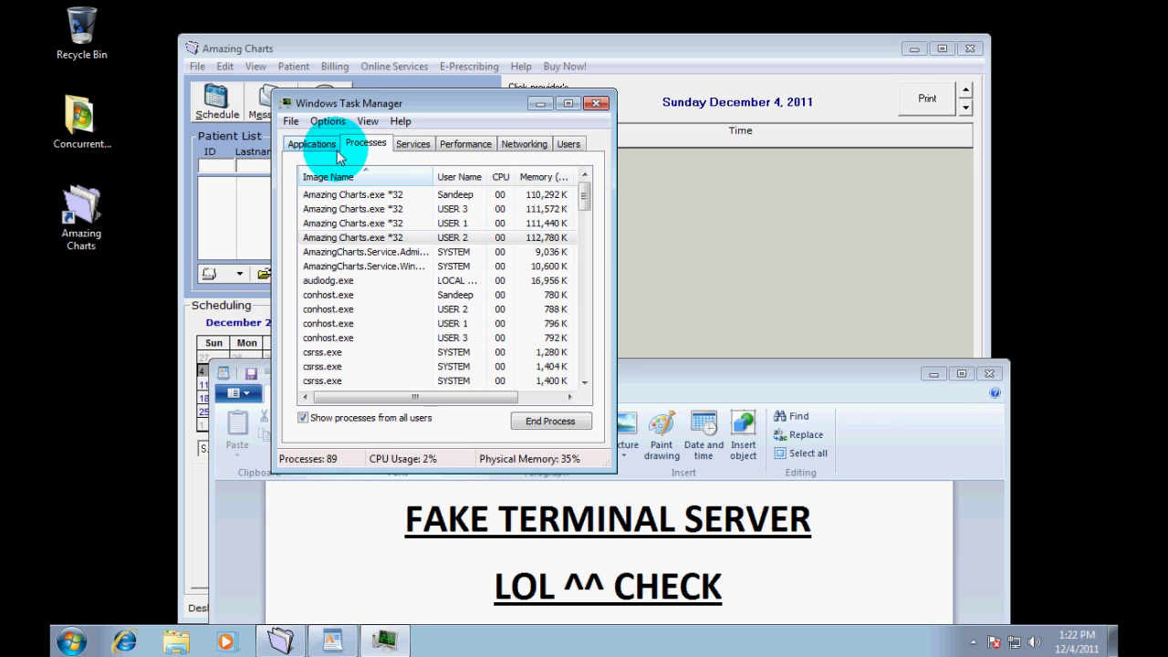
{"action": "left_click", "coordinate": [320, 146]}
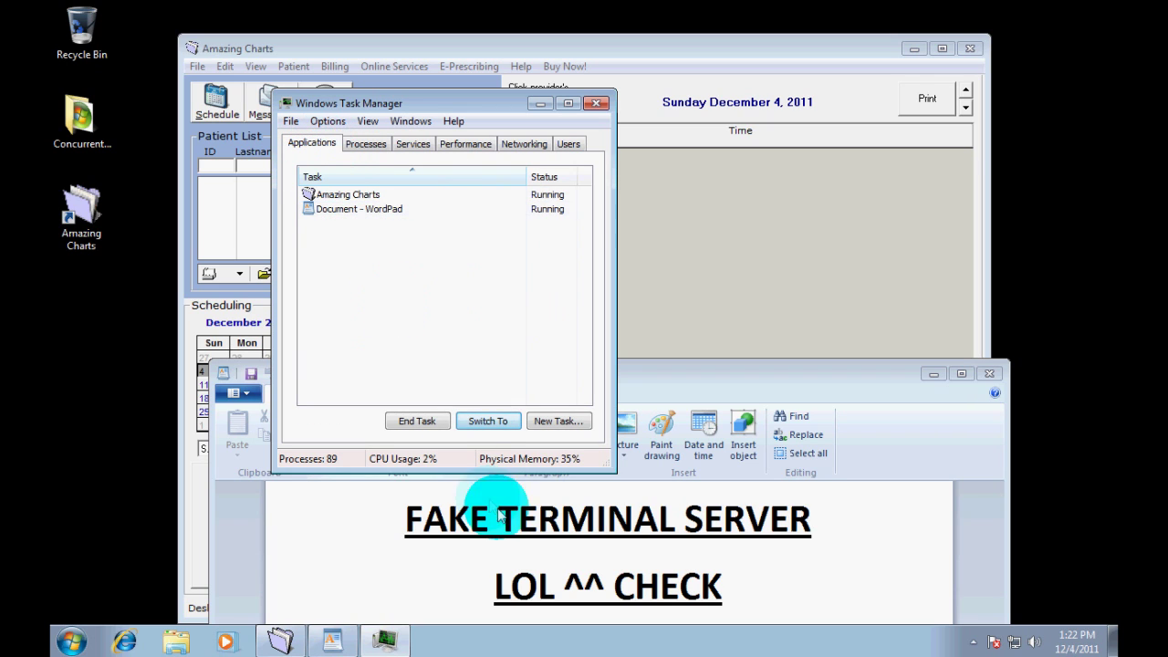
- In the WordPad note, append '= SUCCESS' after 'LOL ^^ CHECK' on the second line
{"action": "left_click", "coordinate": [559, 542]}
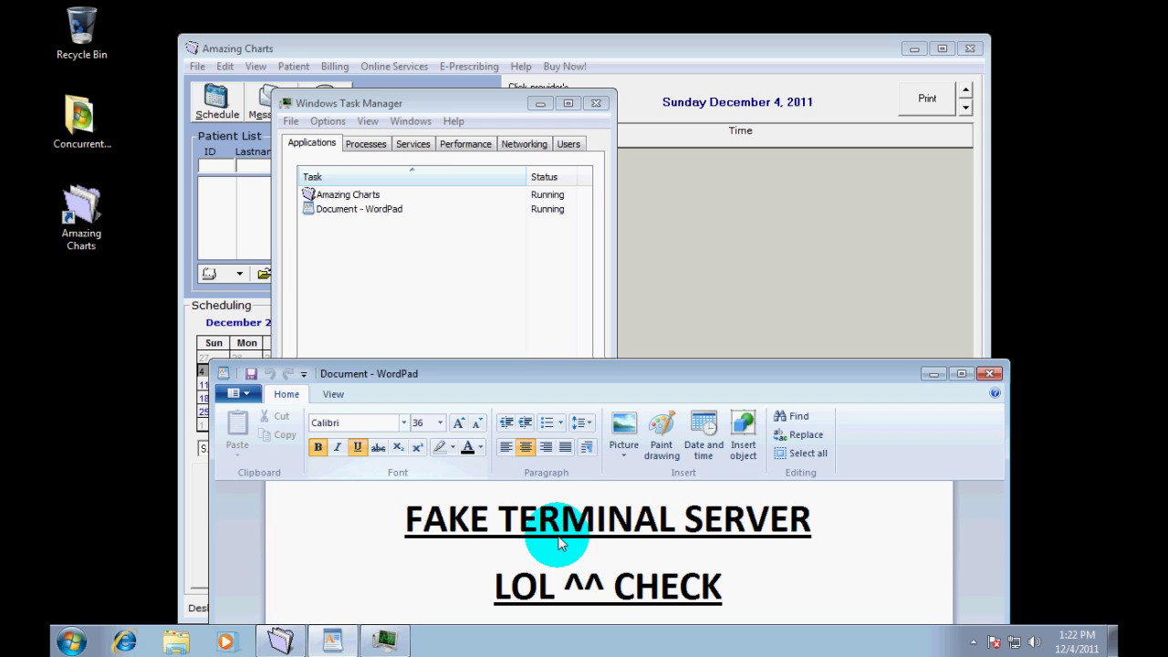
{"action": "left_click_drag", "start_coordinate": [744, 603], "coordinate": [403, 503]}
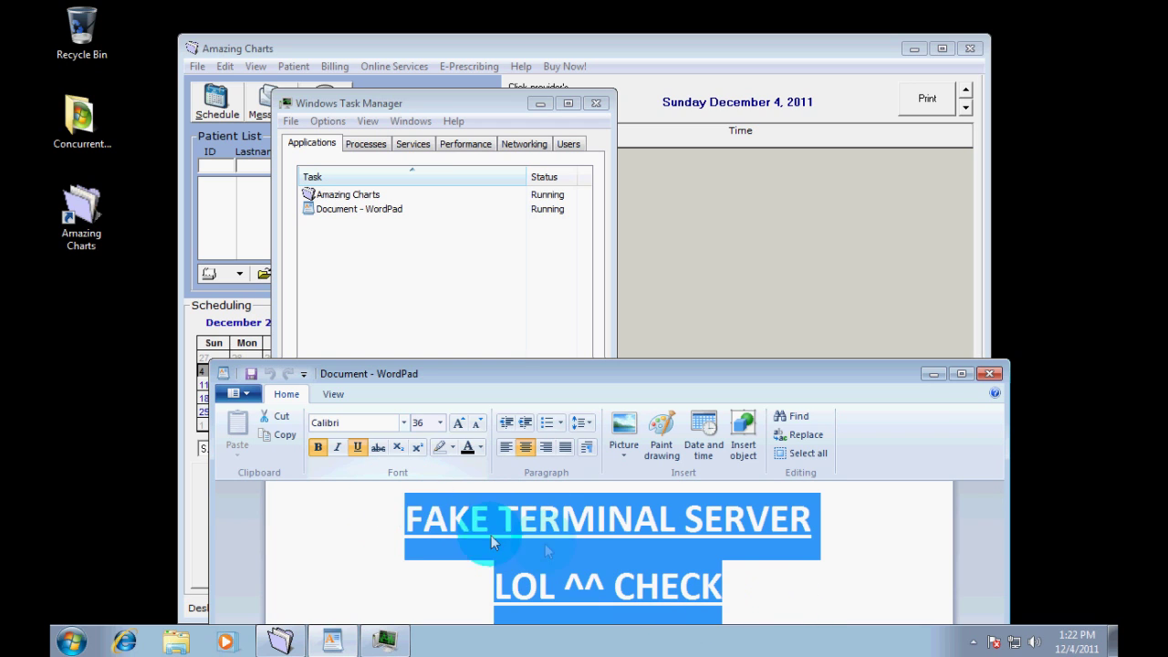
{"action": "left_click", "coordinate": [829, 571]}
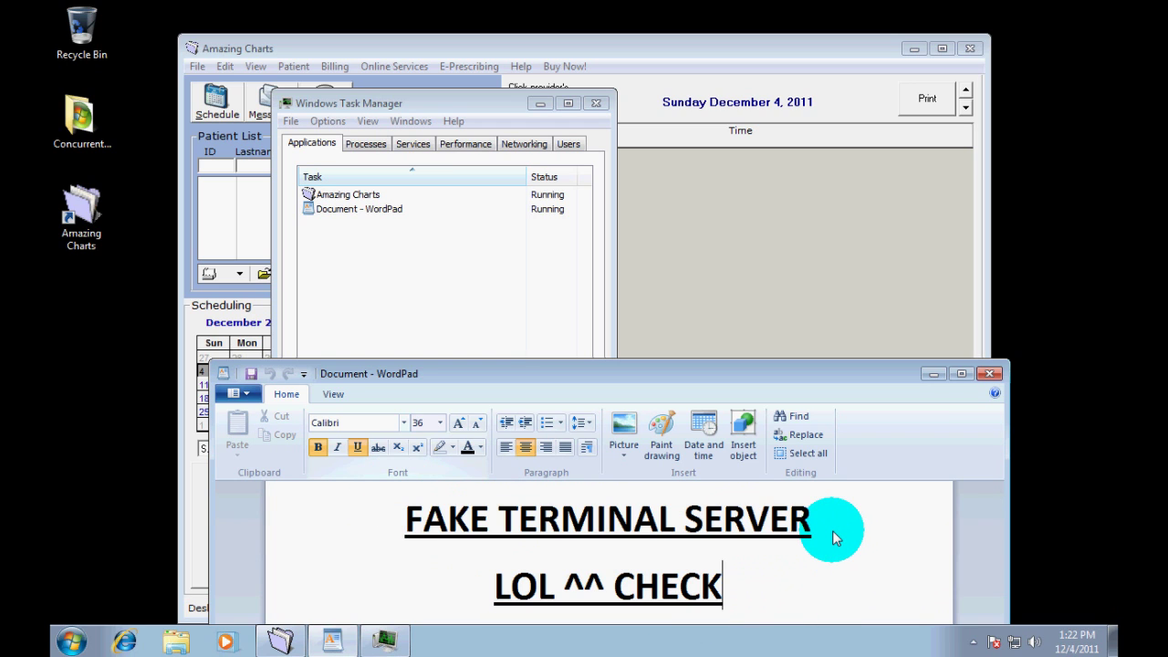
{"action": "type", "text": "= SUCC"}
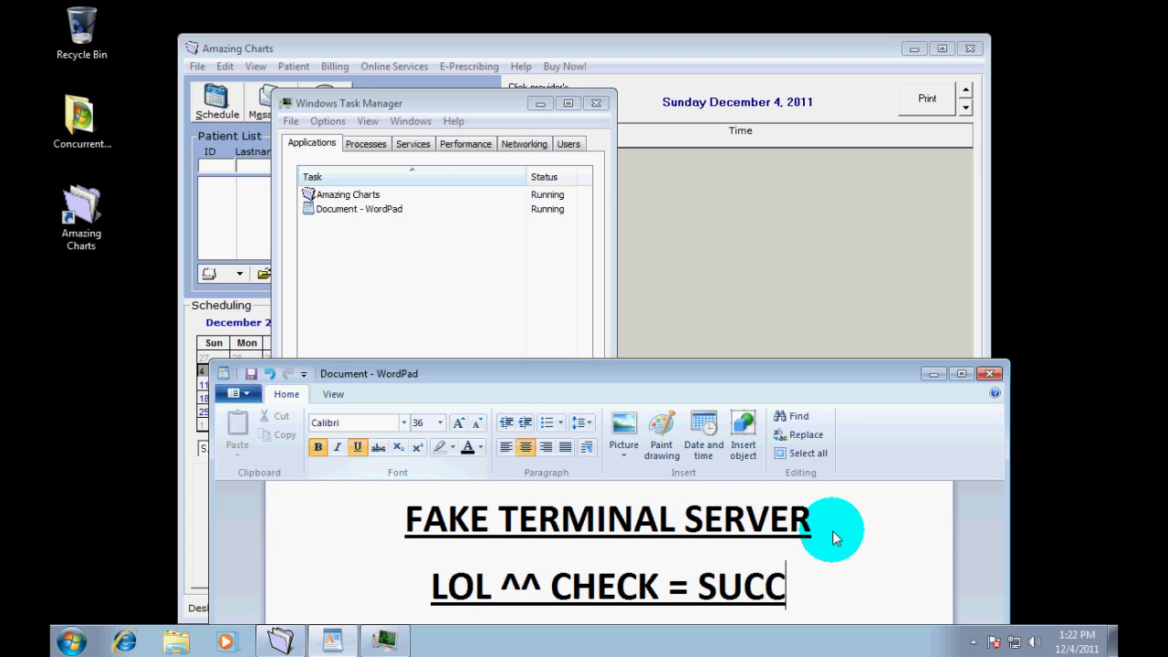
{"action": "type", "text": "ESS"}
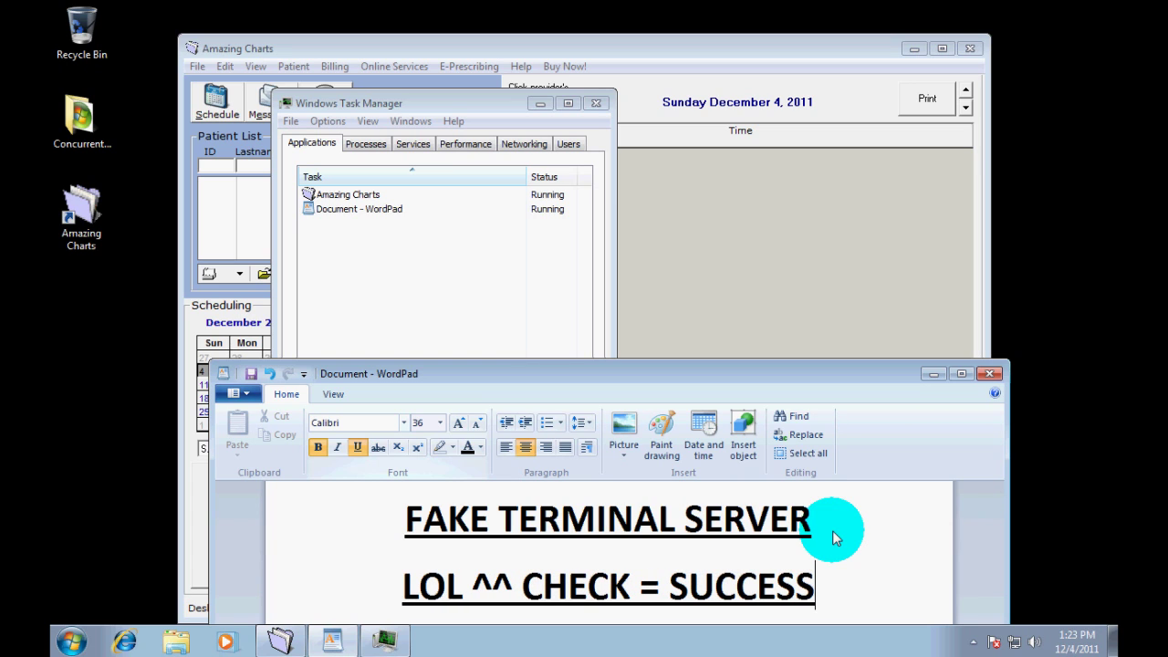